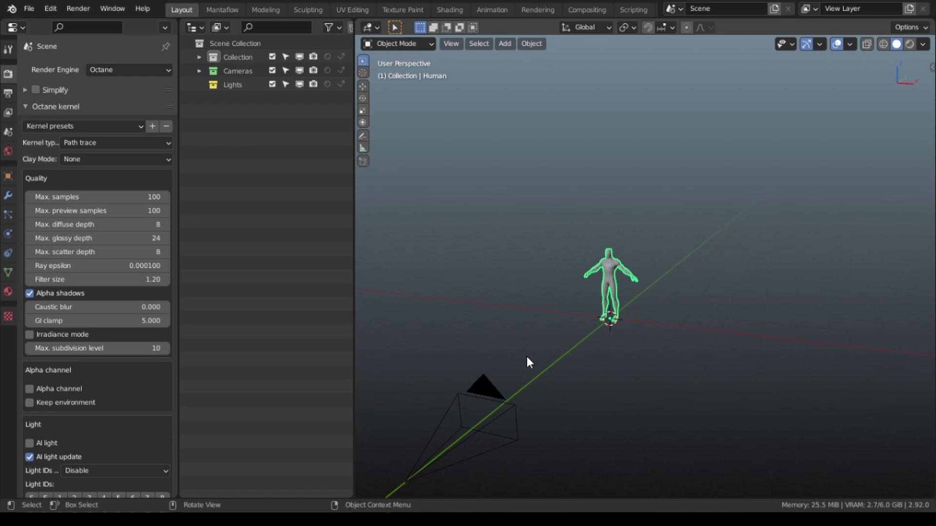
Step: Delete the human figure from the scene
drag(545, 232, 622, 279)
middle_drag(560, 281, 593, 301)
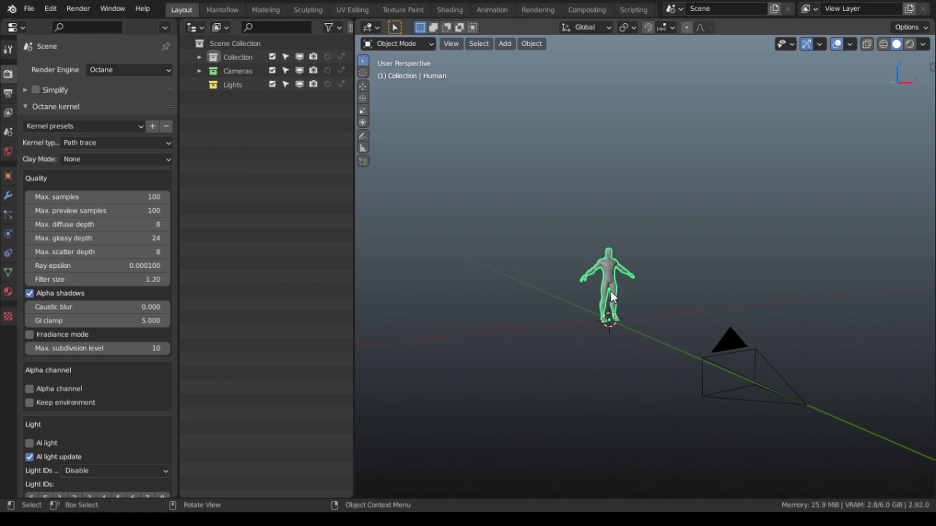
mouse_move(610, 291)
middle_down()
mouse_move(602, 292)
mouse_move(617, 297)
middle_up()
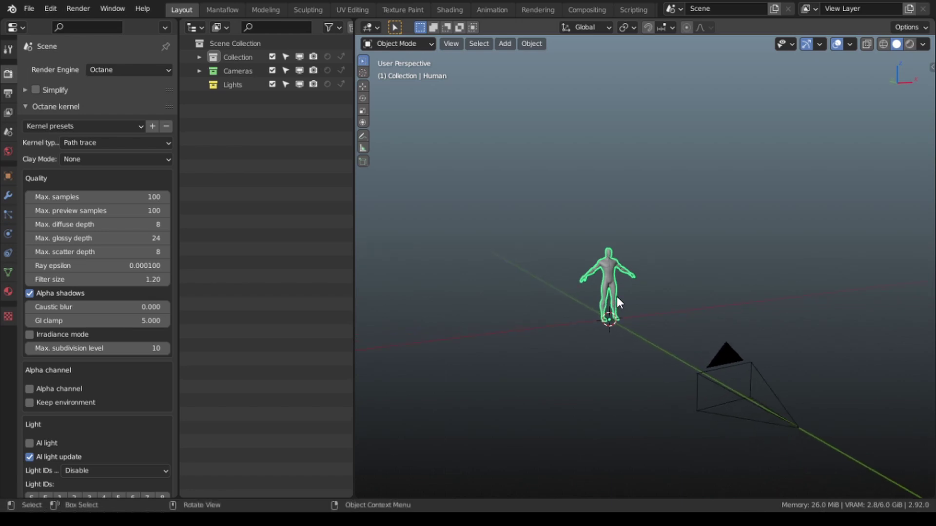
key(x)
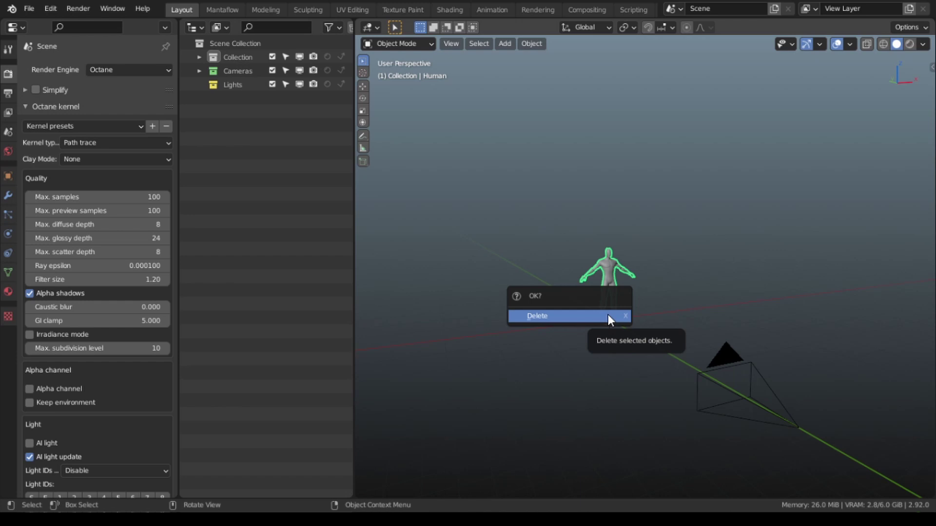
click(607, 316)
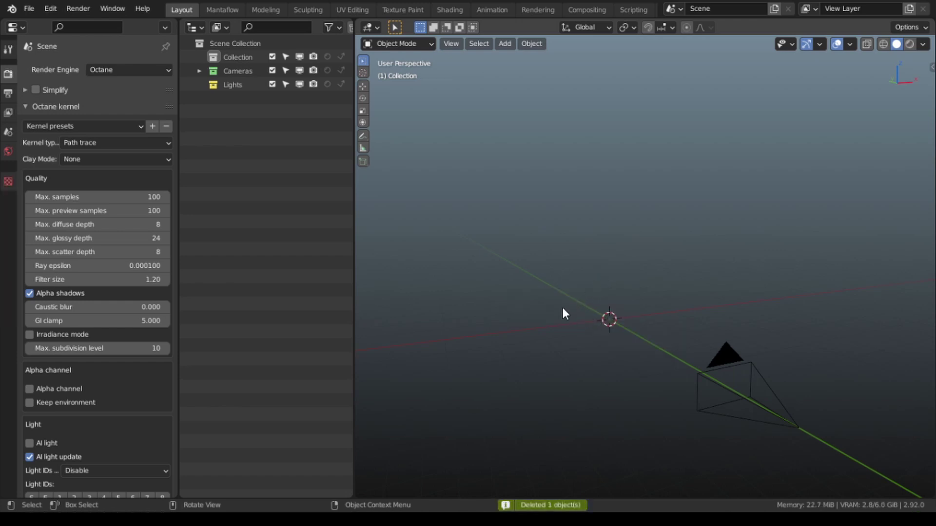
Step: Set the Octane kernel's maximum glossy depth to 8
click(161, 238)
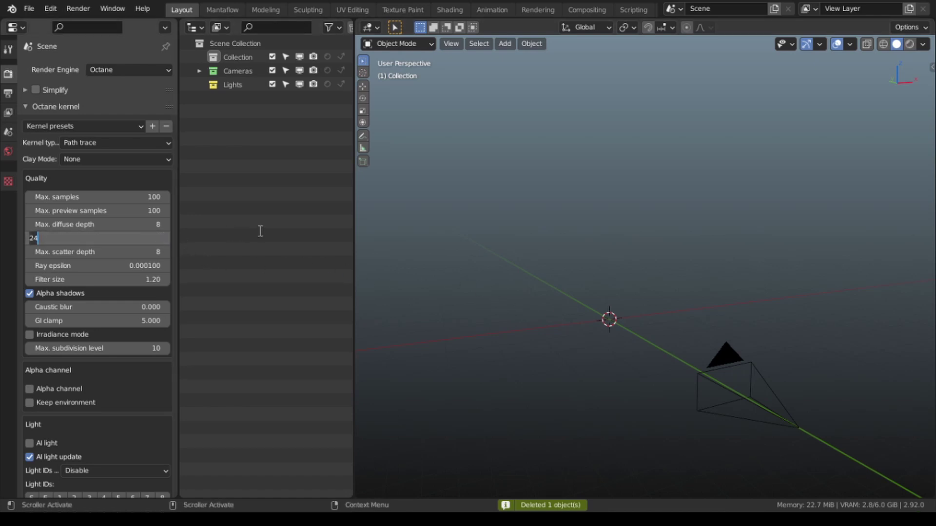
key(Escape)
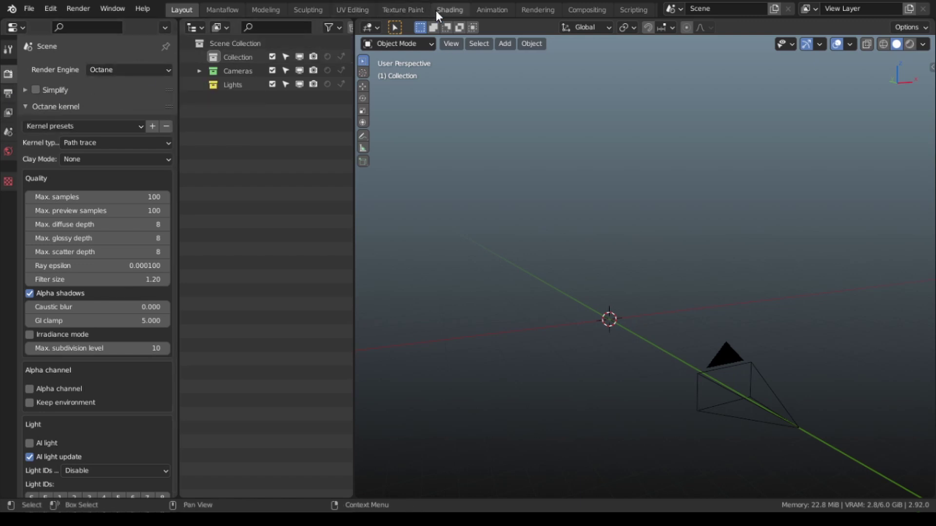
Step: Switch to the Shading workspace and expand the 3D viewport and node editor over the file browser and image editor areas
click(450, 9)
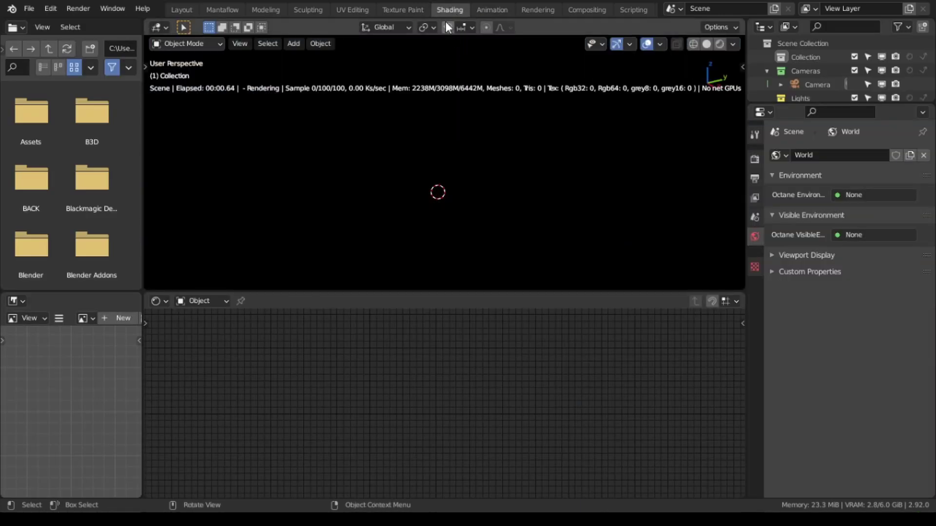
drag(145, 24, 104, 24)
drag(141, 298, 106, 296)
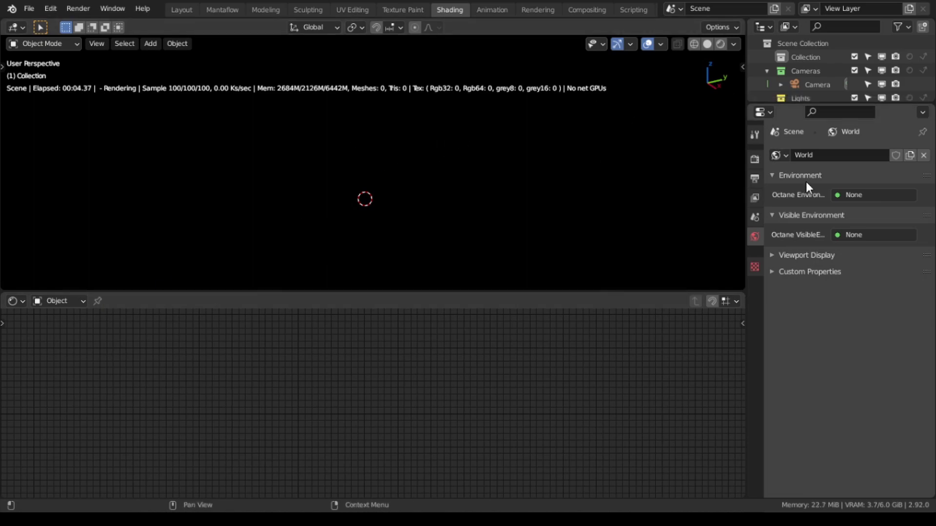
Step: Set the world's Octane environment to Texture Environment and load gas_01.png as its image texture
click(843, 197)
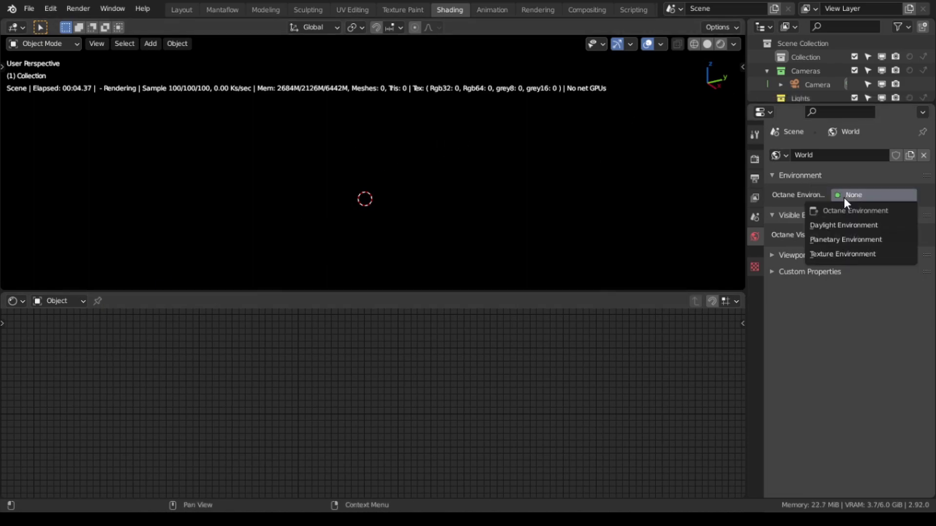
click(846, 254)
click(861, 222)
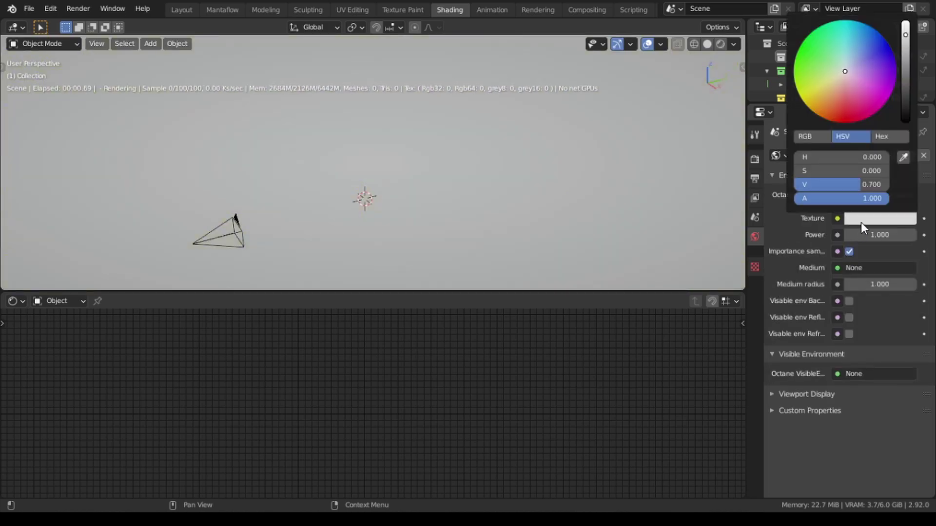
click(837, 219)
scroll(671, 426, down, 18)
scroll(672, 422, down, 1)
click(665, 417)
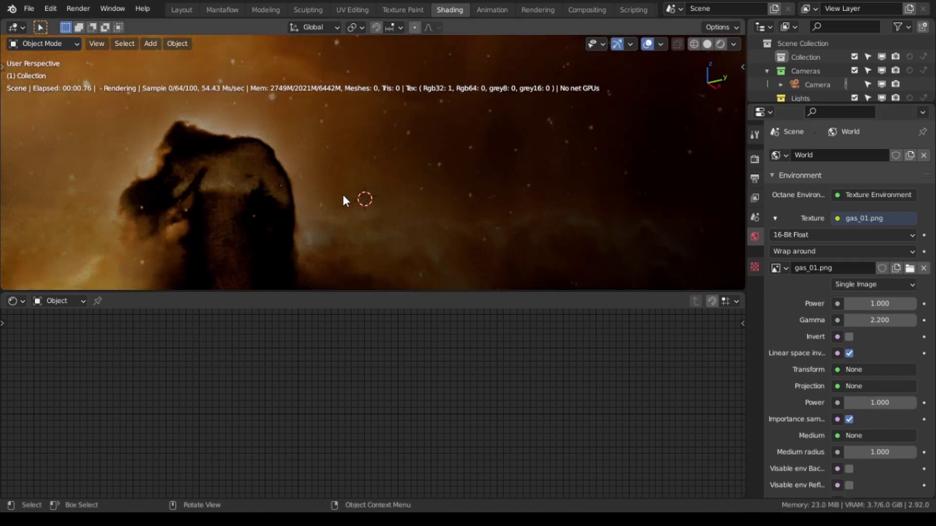
Step: Set the gamma of the environment's gas_01.png texture to 1
middle_drag(343, 194, 383, 207)
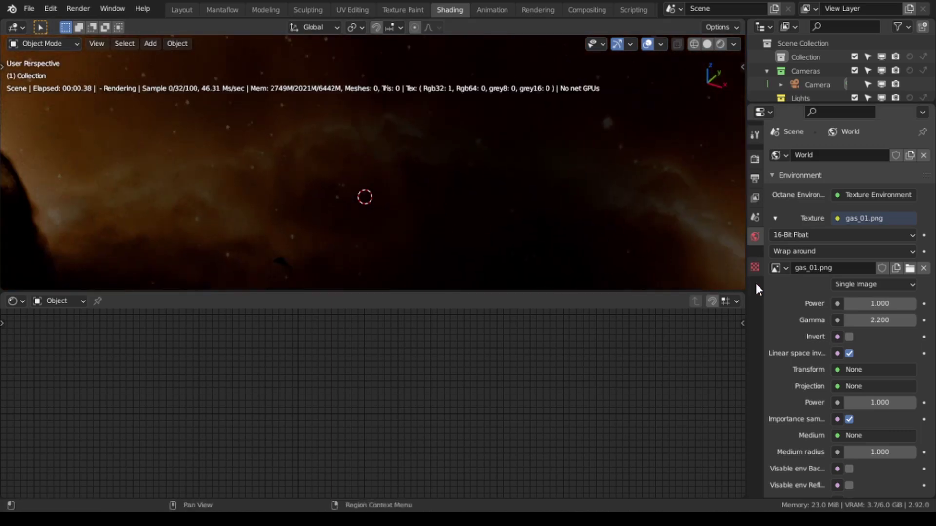
click(873, 321)
key(BackSpace)
key(BackSpace)
key(BackSpace)
text(1)
key(Return)
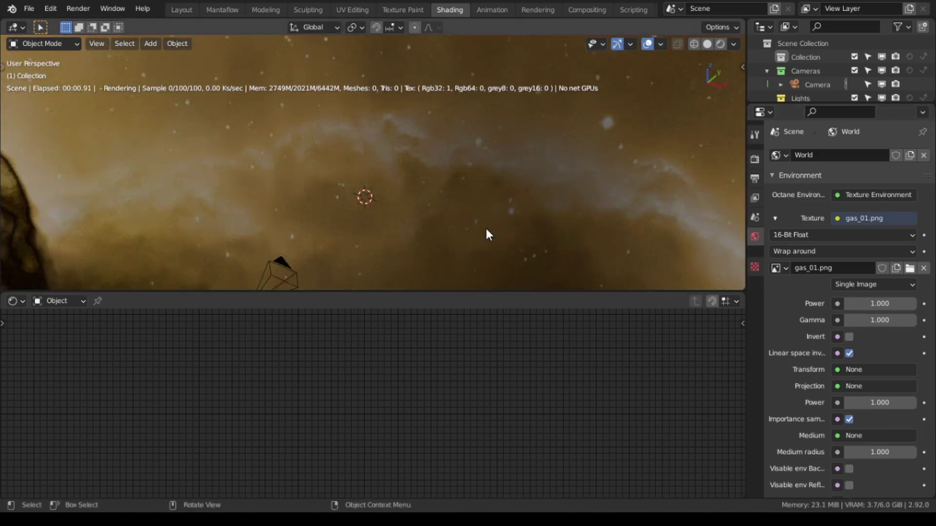
Step: Turn off the overlays and gizmos in the 3D viewport
middle_drag(487, 233, 476, 225)
middle_drag(376, 236, 438, 218)
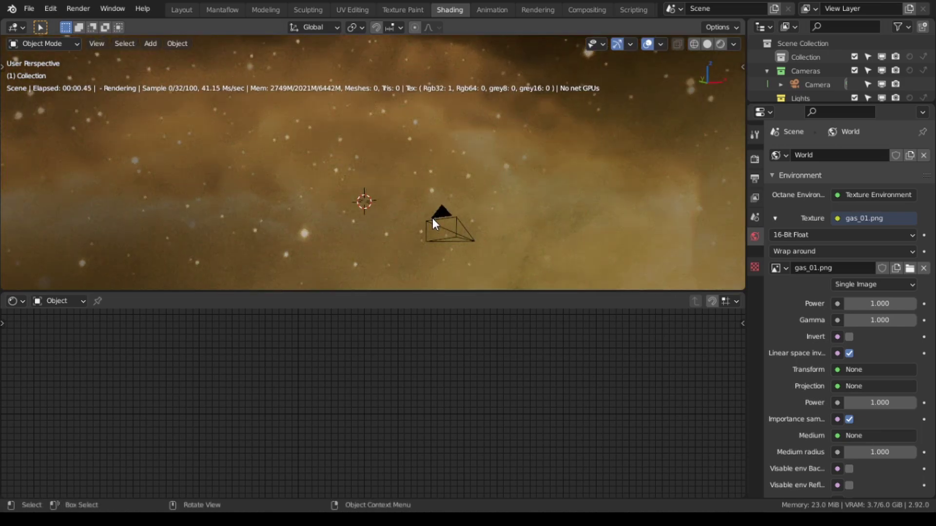
click(642, 45)
click(616, 44)
Step: Add an ico sphere with 7 subdivisions at the world origin
key(shift+a)
mouse_move(439, 214)
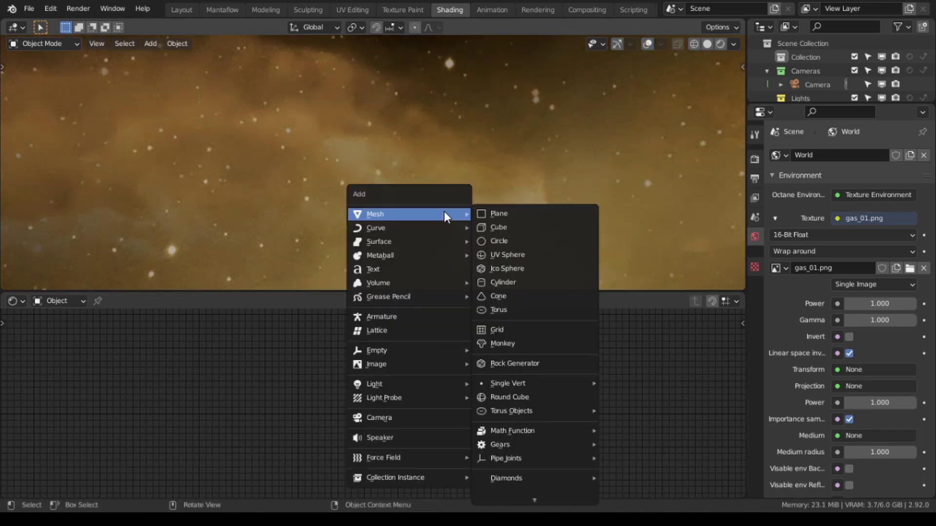
click(518, 269)
scroll(416, 243, down, 4)
scroll(416, 242, up, 8)
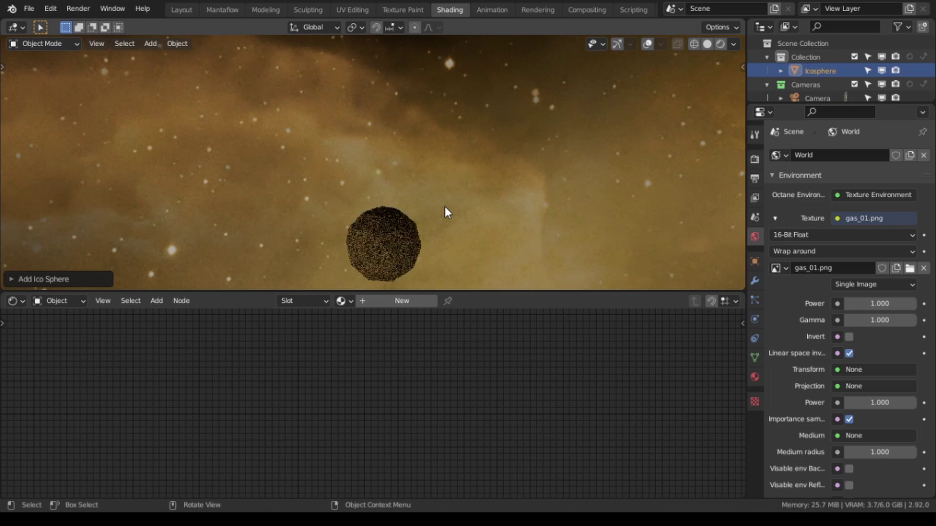
click(73, 279)
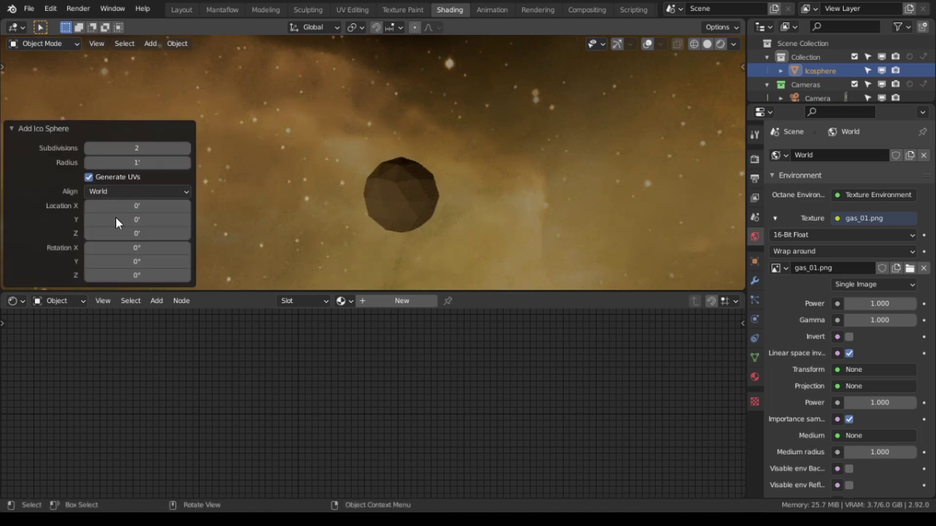
drag(134, 148, 198, 149)
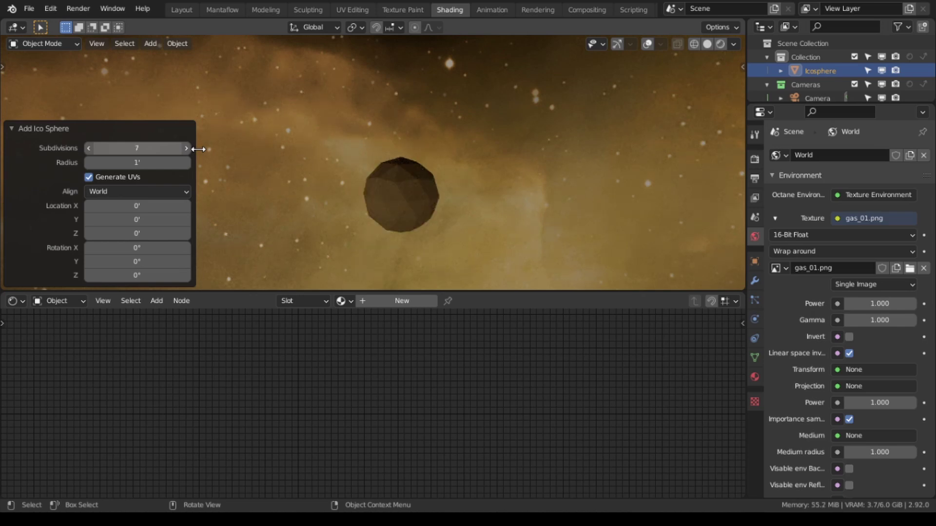
Step: Refresh the sphere's render by switching the viewport to solid shading and back to rendered shading
key(ctrl+Tab)
click(341, 215)
click(239, 212)
click(402, 188)
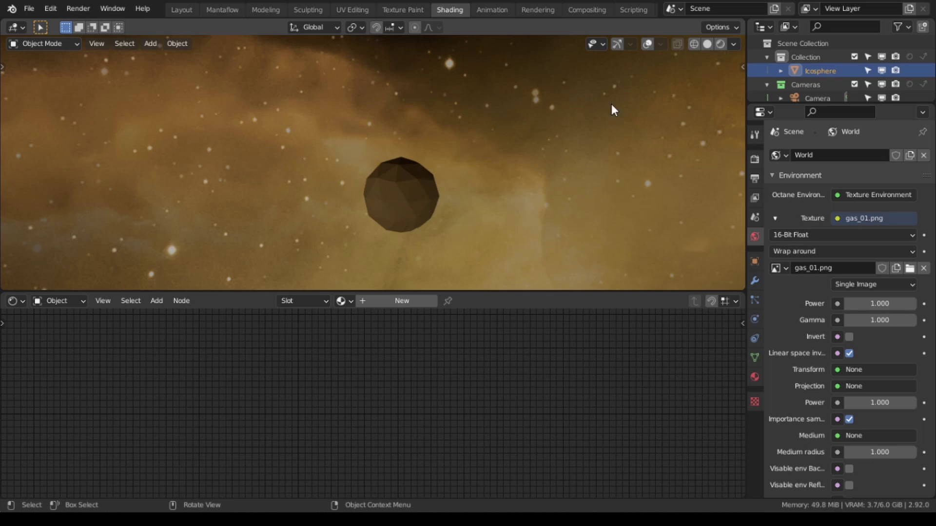
click(707, 44)
click(720, 44)
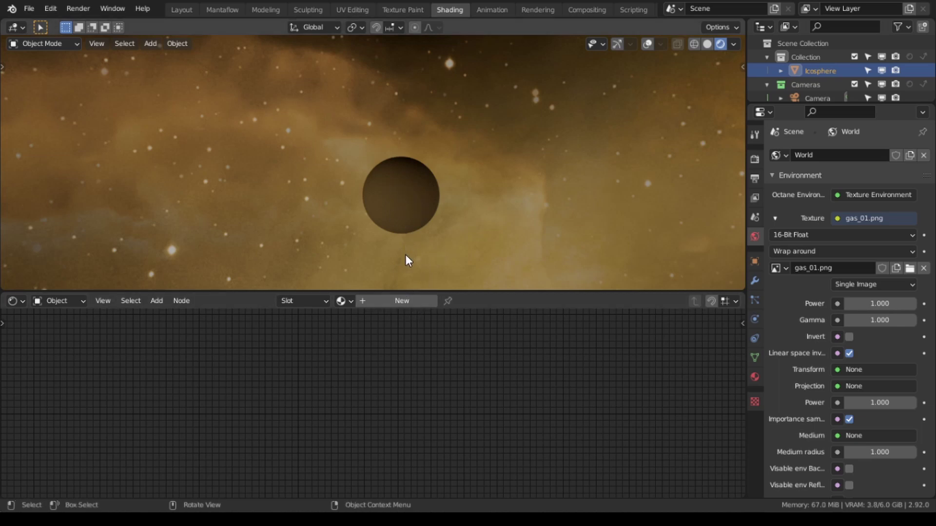
Step: Create a new material on the icosphere and change its surface shader to Universal Material
click(406, 301)
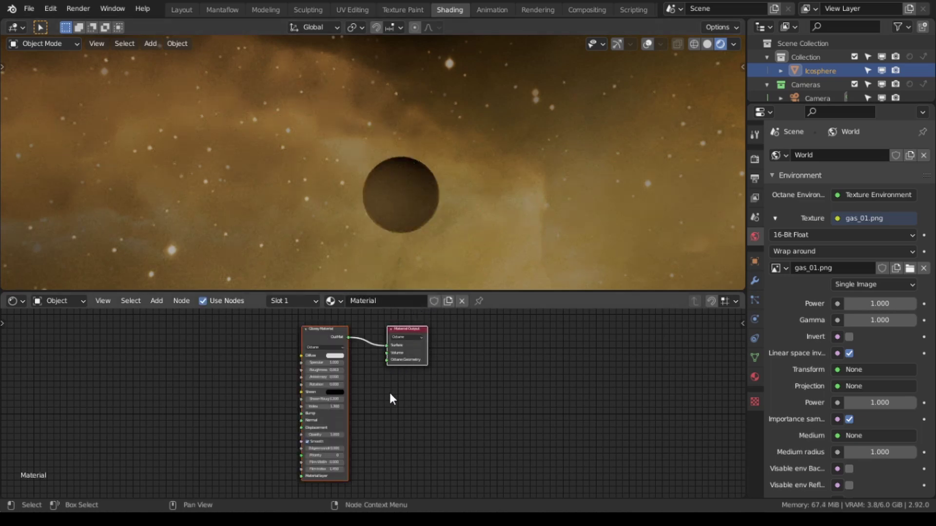
middle_drag(404, 399, 520, 418)
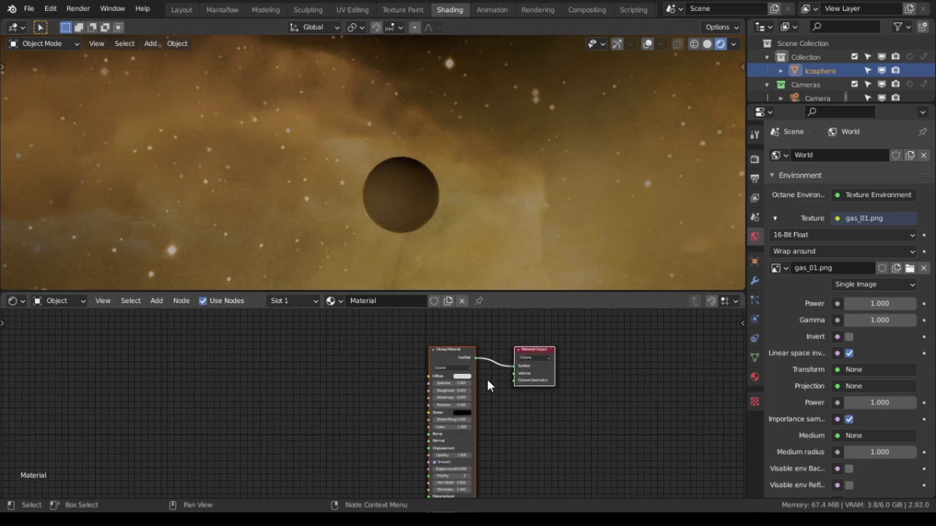
click(755, 376)
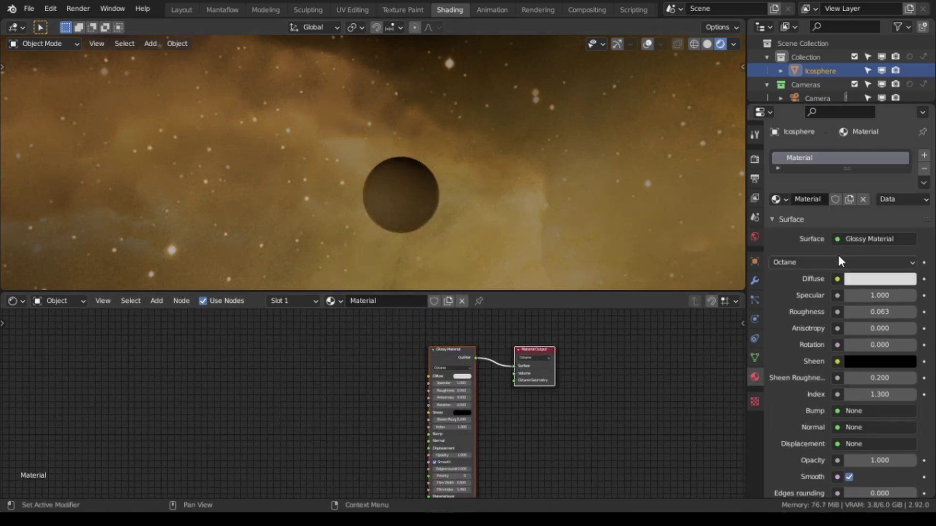
click(858, 239)
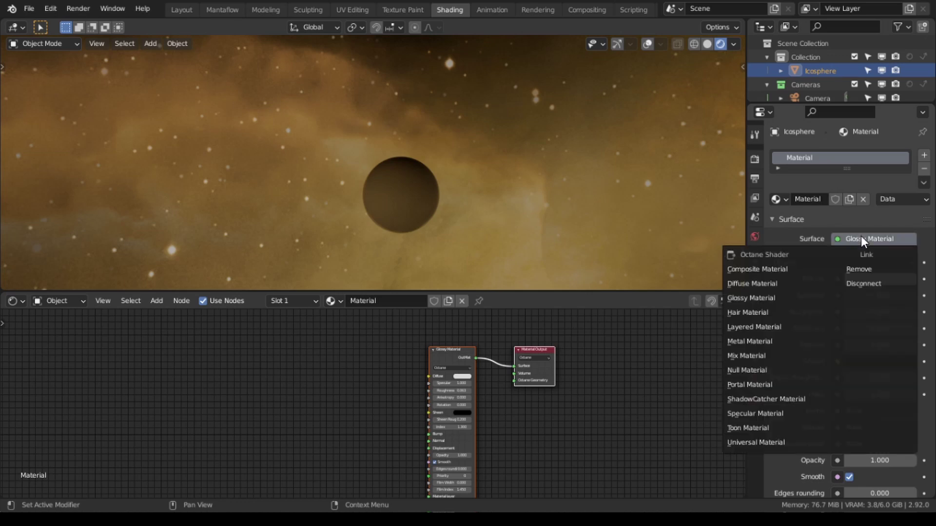
click(765, 443)
Step: Add a Falloff Tex node to the material and place it well before the Universal Material node
middle_drag(514, 403, 612, 403)
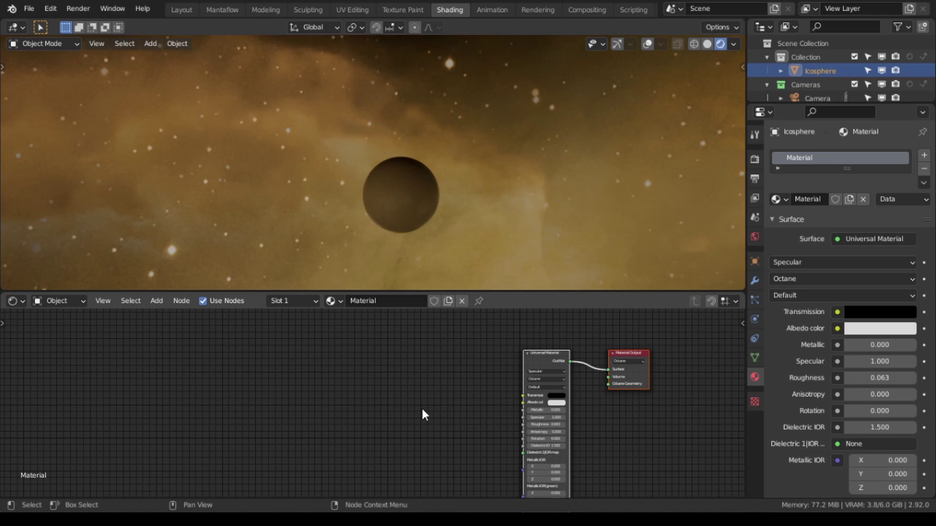
key(shift+a)
click(340, 239)
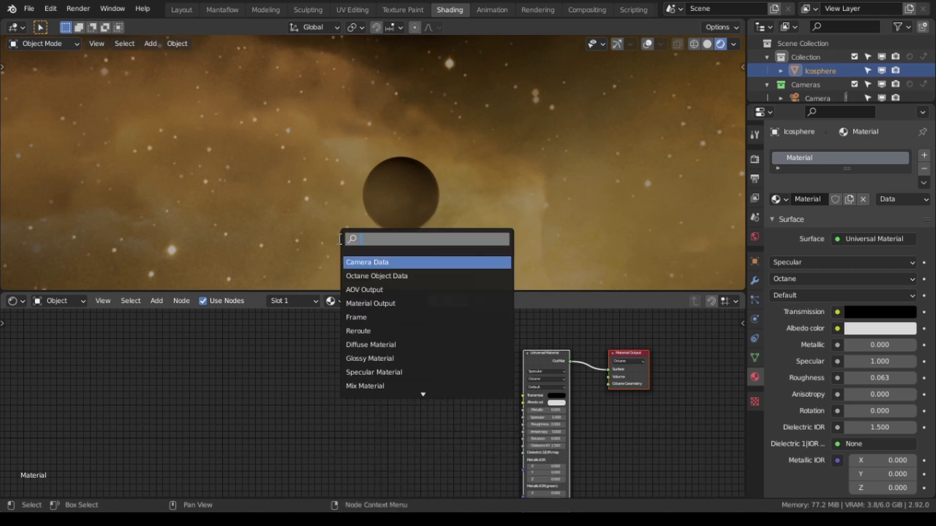
text(fall)
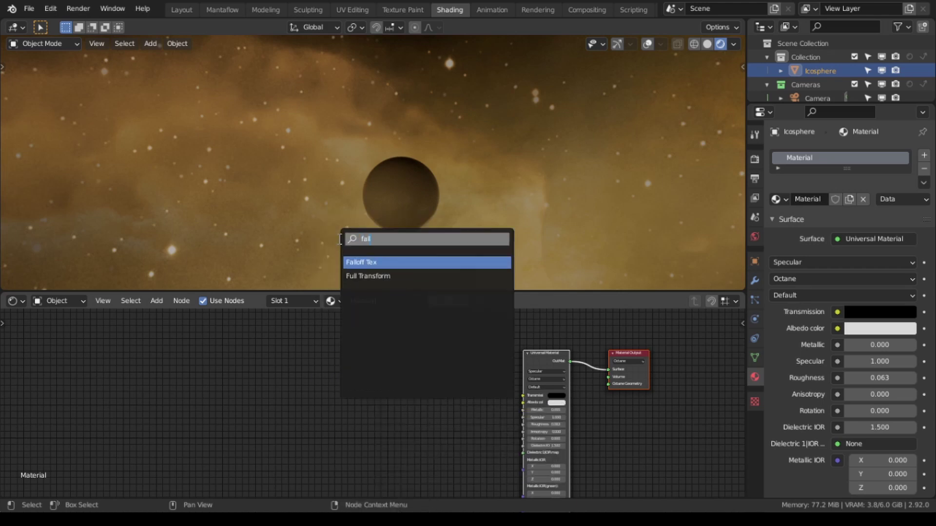
key(Return)
click(290, 380)
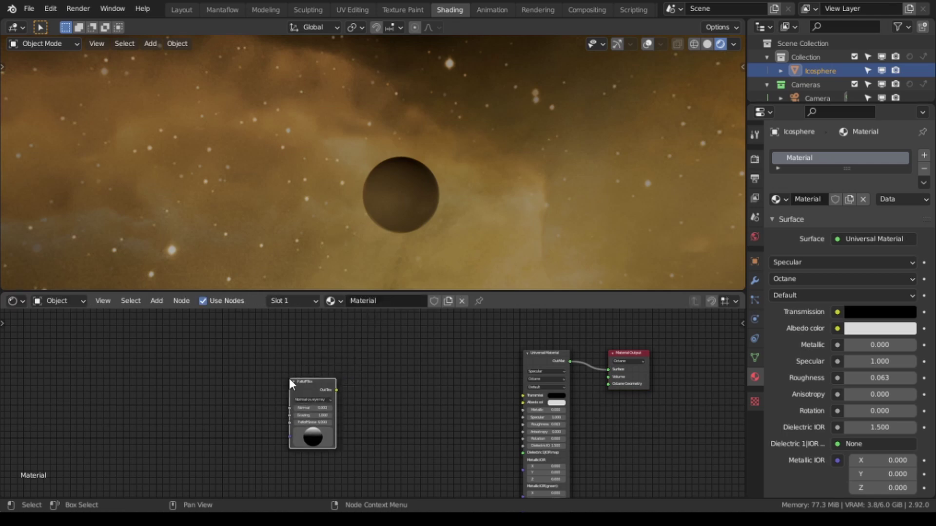
Step: Add a Gradient Tex node and place it between the Falloff Tex and Universal Material nodes
key(shift+a)
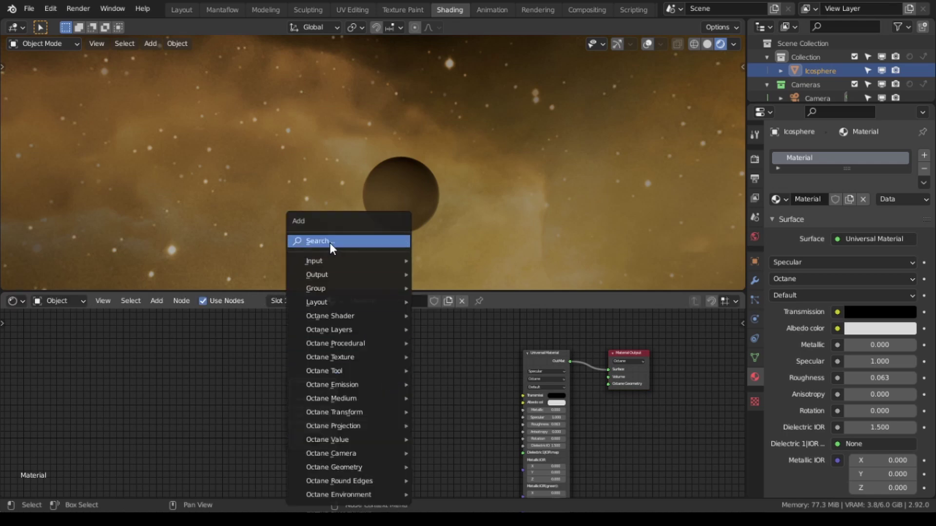
click(334, 242)
text(gra)
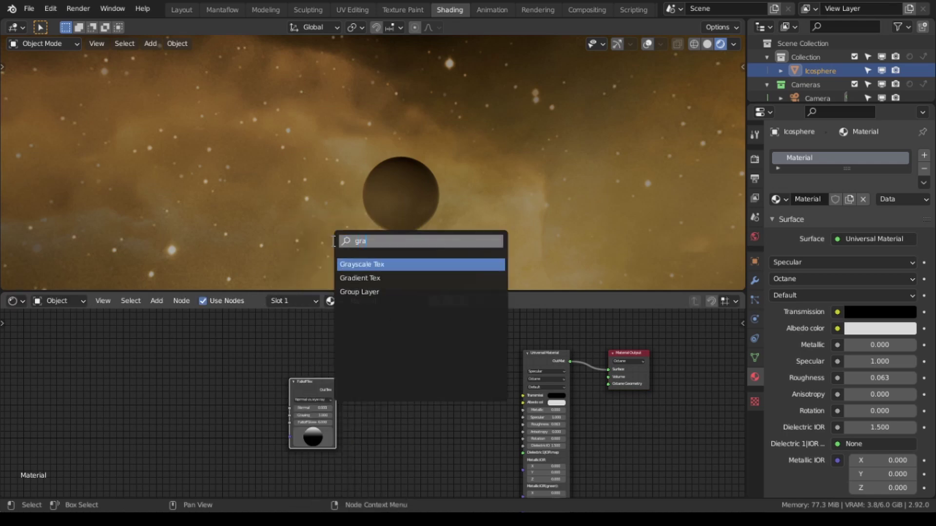
key(Down)
key(Return)
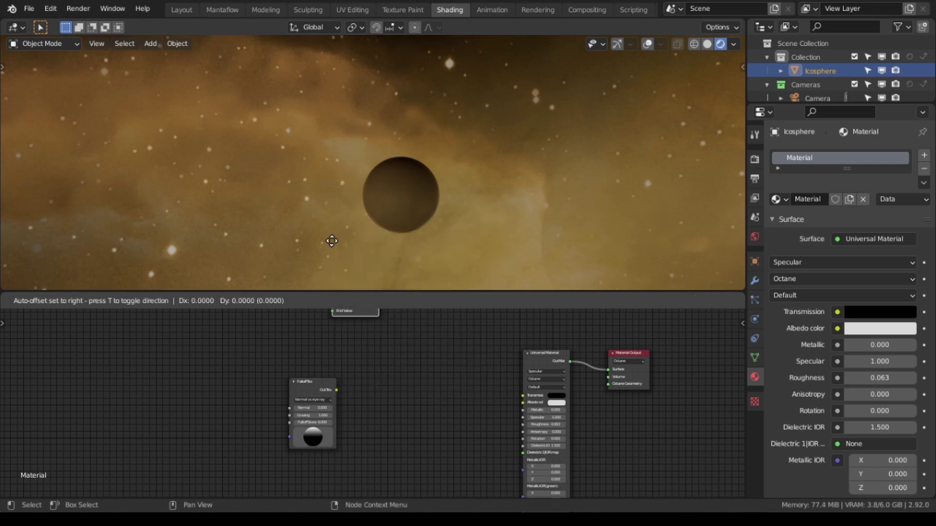
click(385, 386)
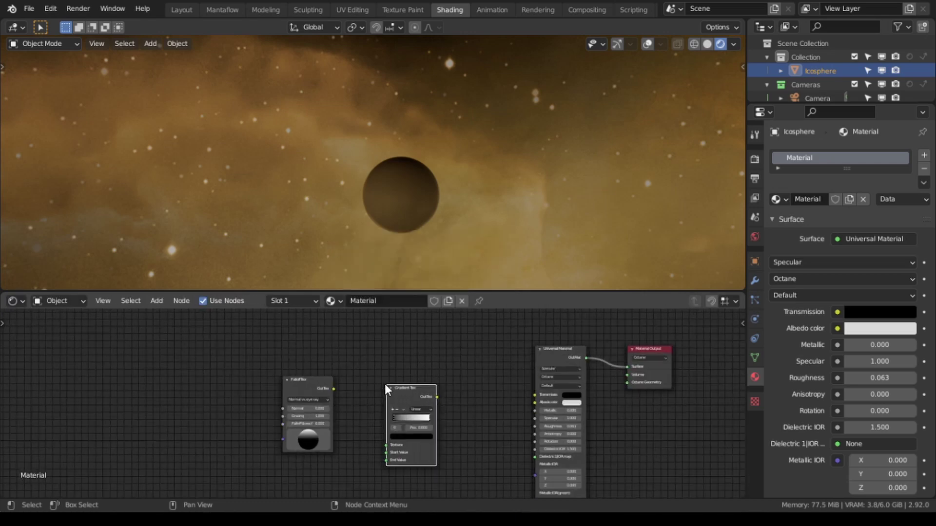
scroll(384, 384, up, 4)
middle_drag(385, 384, 335, 326)
middle_drag(627, 346, 628, 373)
click(593, 362)
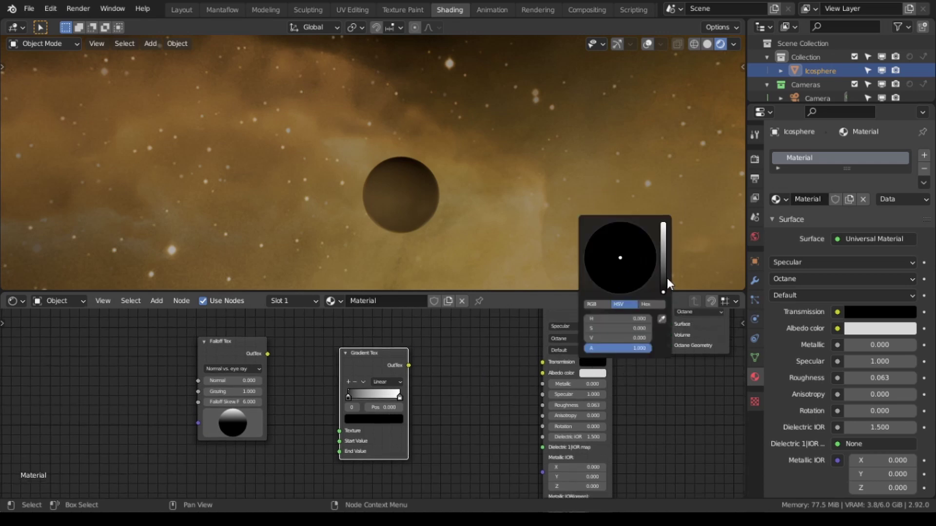
Step: Move the Gradient Tex node closer to the Universal Material node
scroll(519, 383, up, 3)
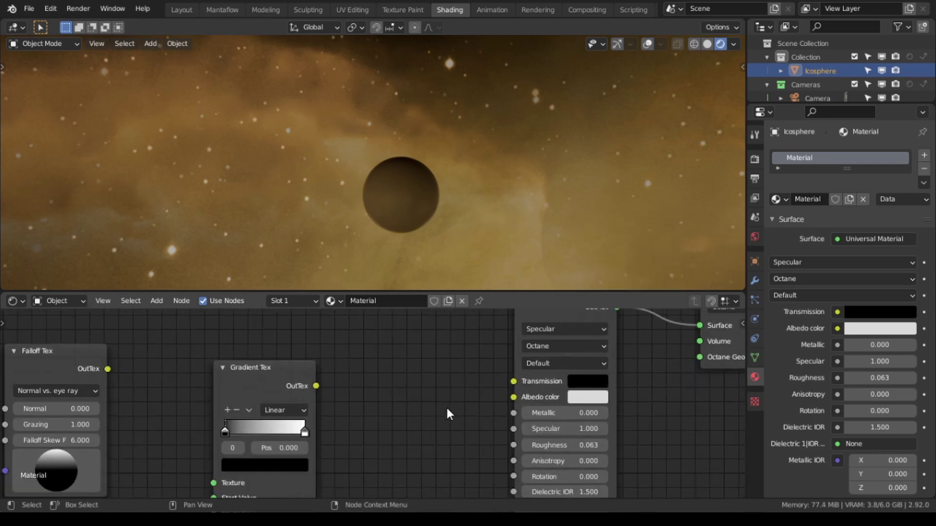
scroll(447, 414, up, 1)
drag(241, 364, 344, 369)
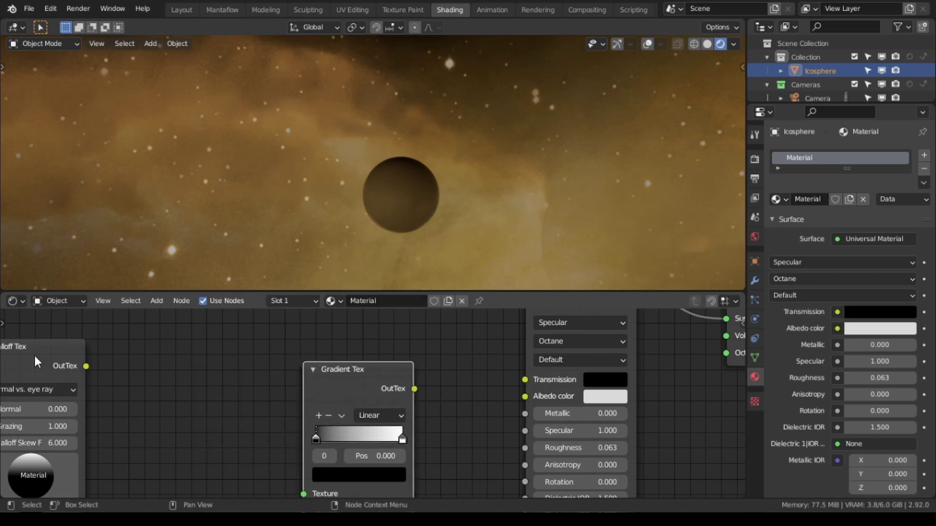
Step: Move the Falloff Tex node closer to the Gradient Tex node
drag(35, 355, 160, 358)
middle_drag(363, 374, 278, 373)
scroll(386, 383, up, 3)
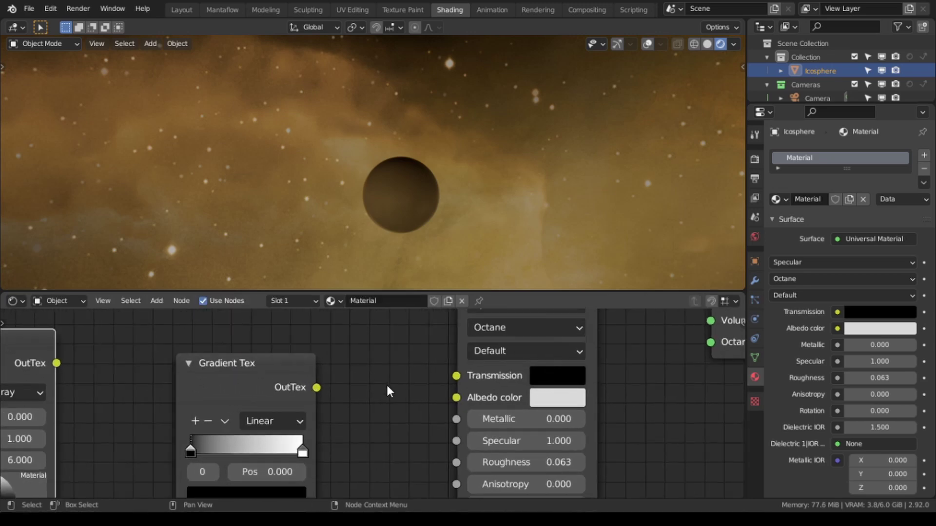
Step: Set the Universal Material's Transmission to white and its Albedo color to black
click(560, 376)
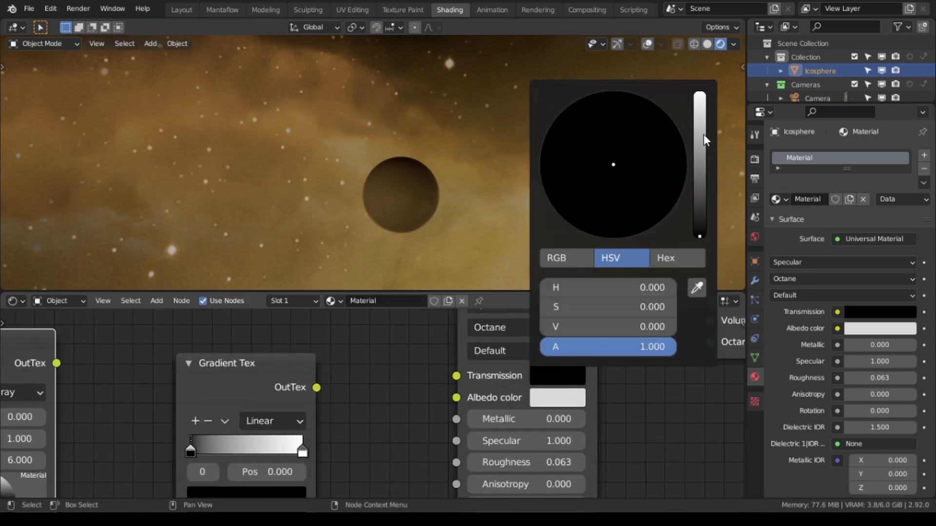
drag(704, 134, 699, 94)
click(560, 399)
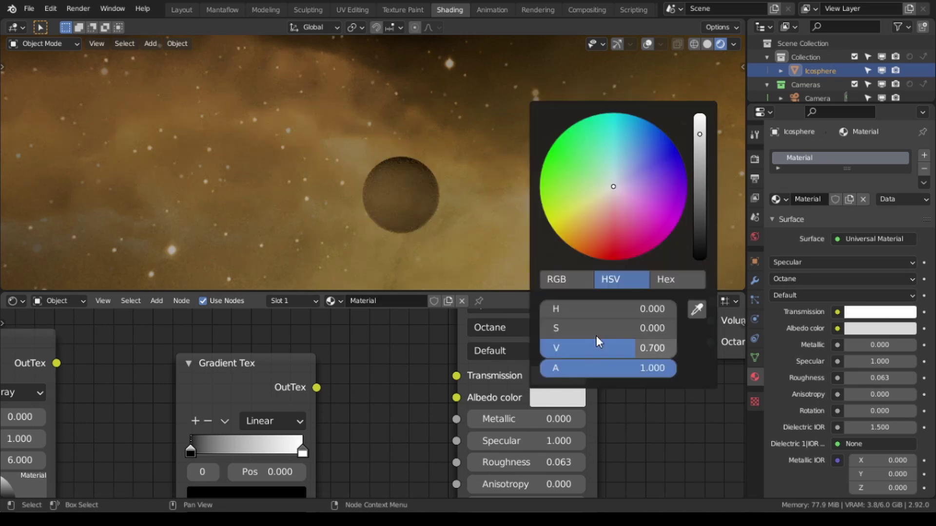
drag(692, 184, 694, 287)
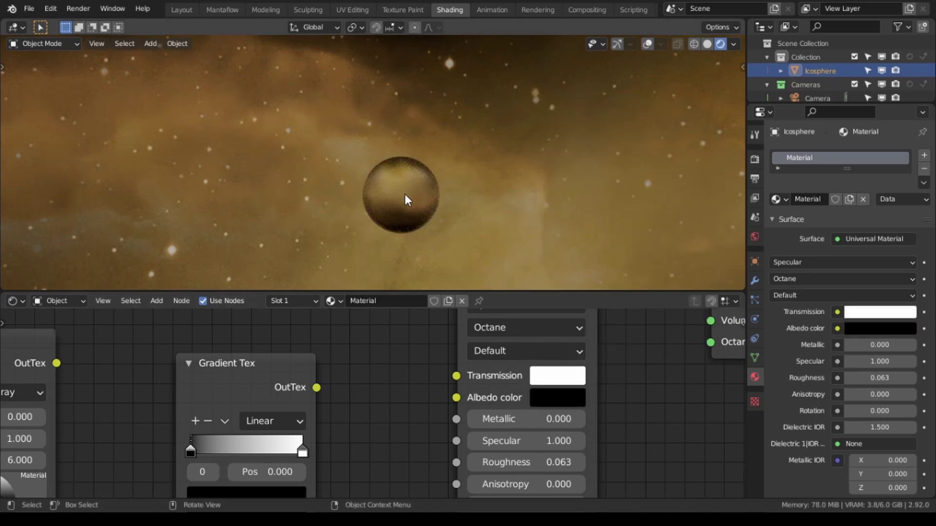
Step: Set the Universal Material's Roughness to 0.000 and check the reflections on the sphere
middle_drag(599, 445, 601, 416)
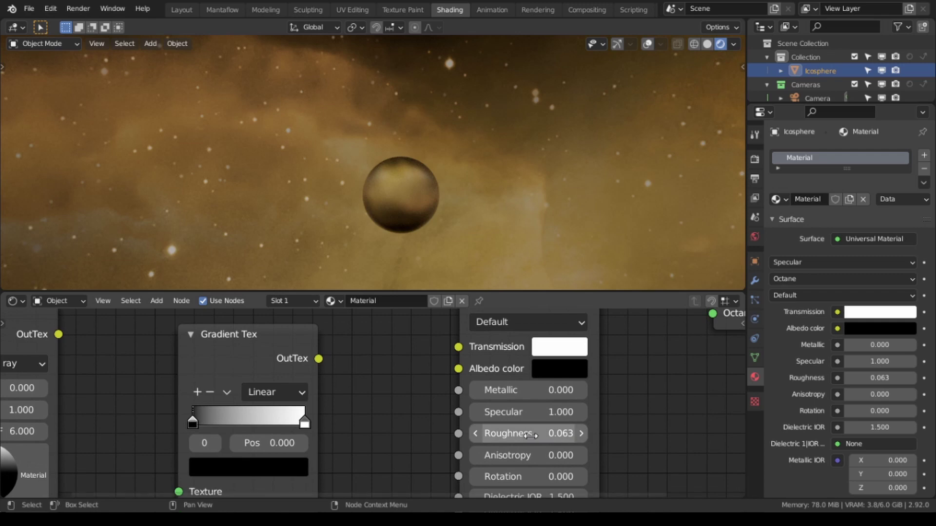
drag(539, 434, 506, 433)
mouse_move(408, 187)
middle_down()
mouse_move(449, 177)
mouse_move(372, 186)
mouse_move(423, 183)
middle_up()
middle_drag(412, 215, 402, 236)
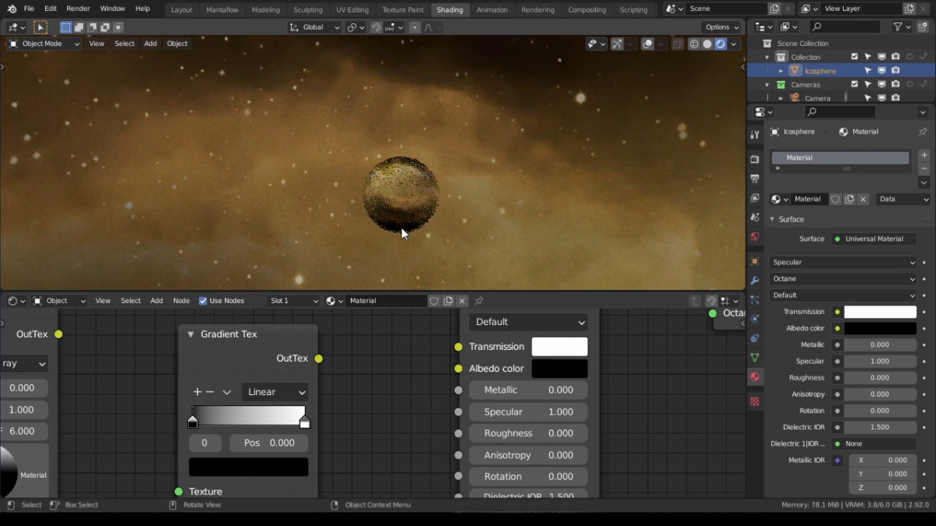
Step: Change the Universal Material's BRDF model to GGX
middle_drag(404, 359, 407, 419)
click(533, 359)
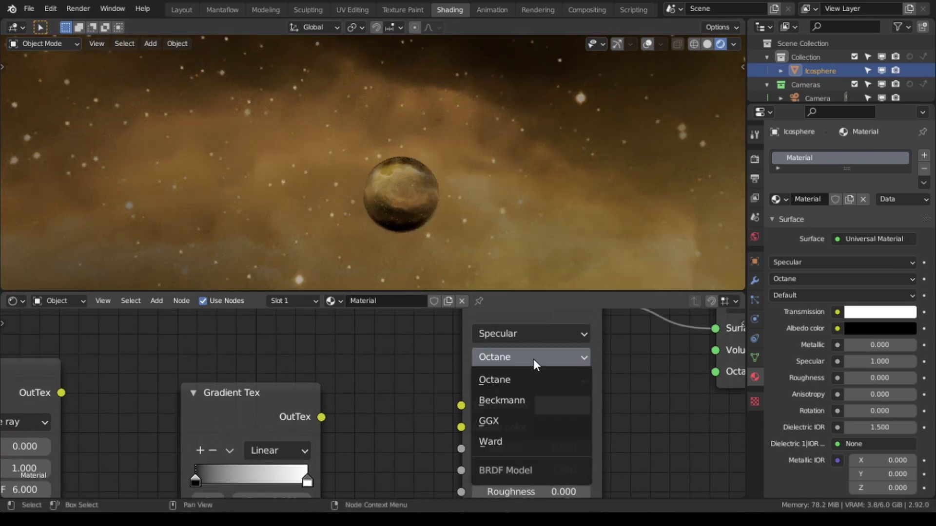
click(523, 422)
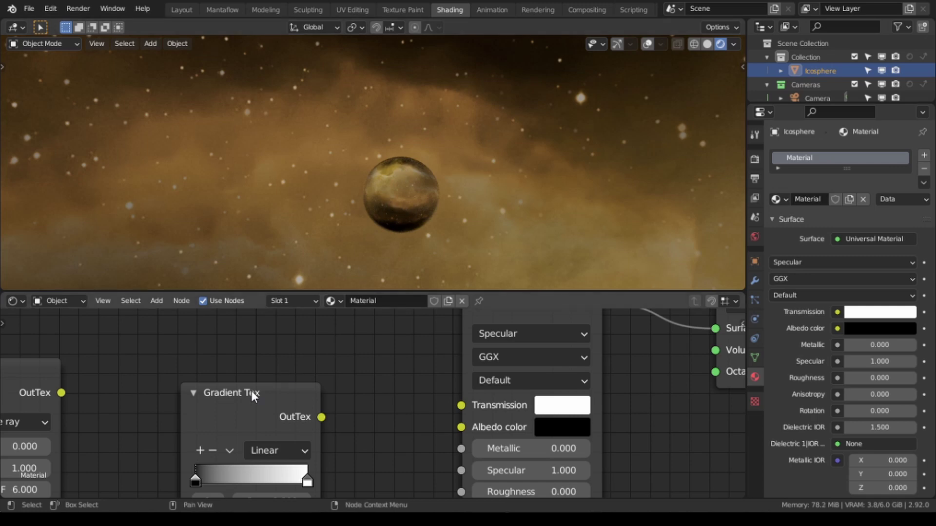
Step: Examine the remaining inputs of the Universal Material node, from the IOR values down to Opacity, Bump, Displacement and Smooth
scroll(402, 395, down, 10)
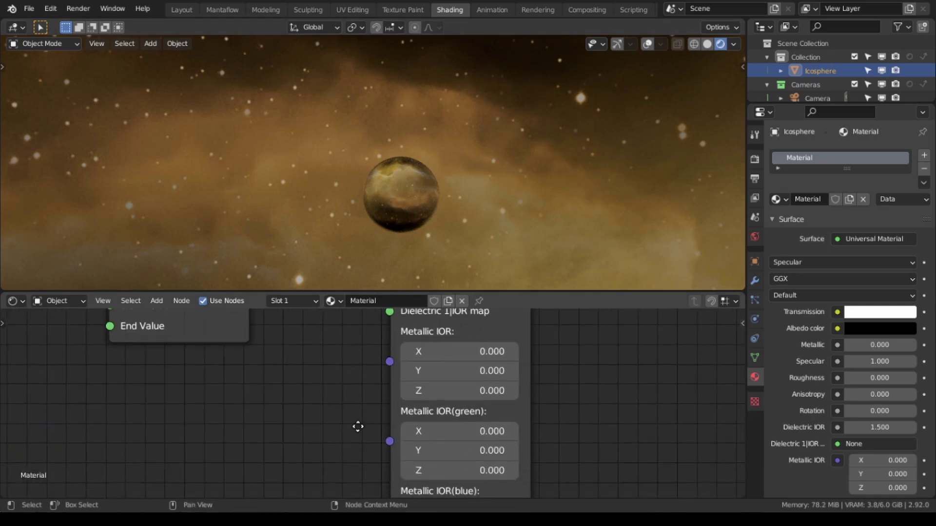
scroll(342, 356, down, 15)
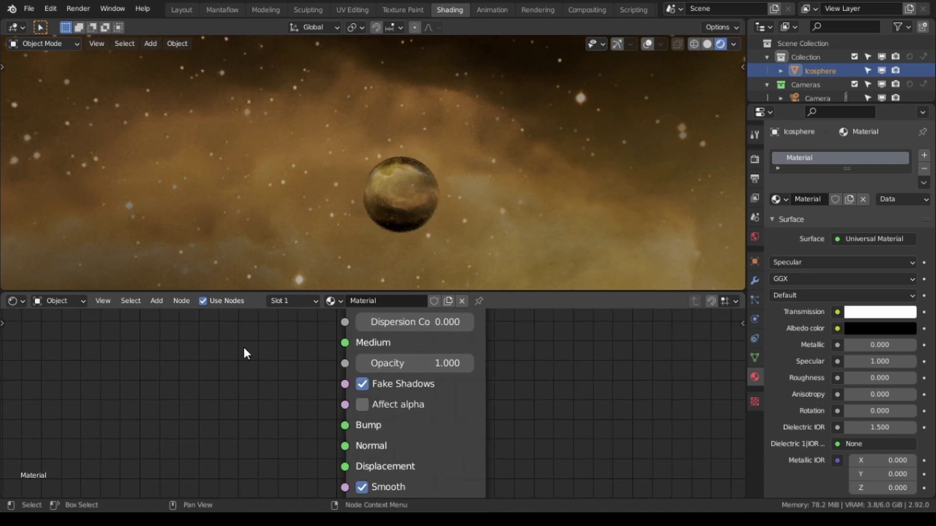
middle_drag(241, 345, 344, 423)
middle_drag(344, 361, 366, 434)
middle_drag(371, 352, 381, 419)
middle_drag(383, 359, 391, 436)
middle_drag(387, 348, 393, 439)
scroll(393, 438, up, 10)
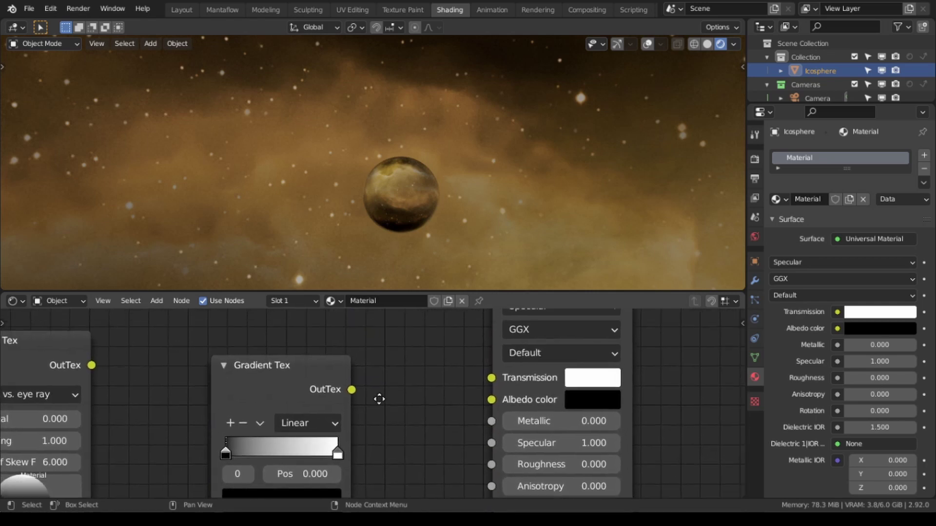
middle_drag(379, 403, 394, 385)
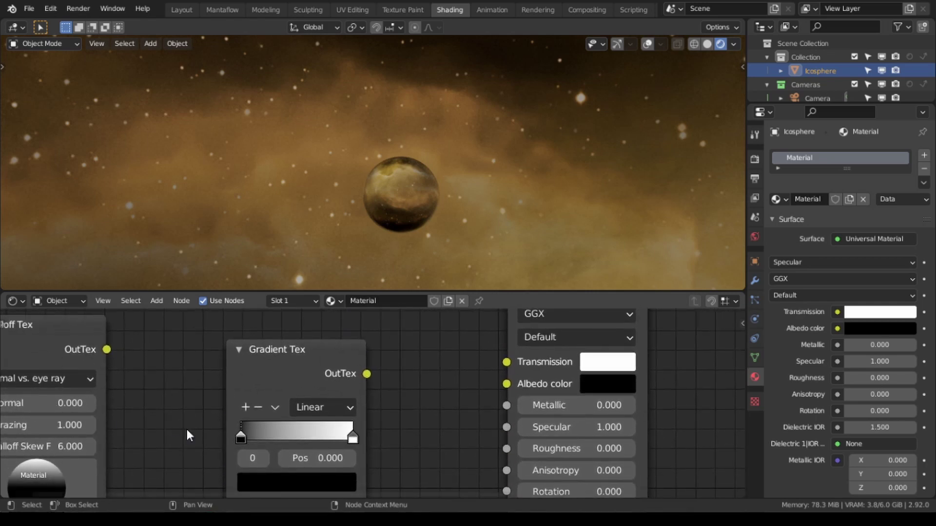
Step: Place the Falloff Tex node close beside the Gradient Tex node, with the Gradient Tex slightly lower
drag(65, 351, 141, 376)
middle_drag(290, 394, 290, 354)
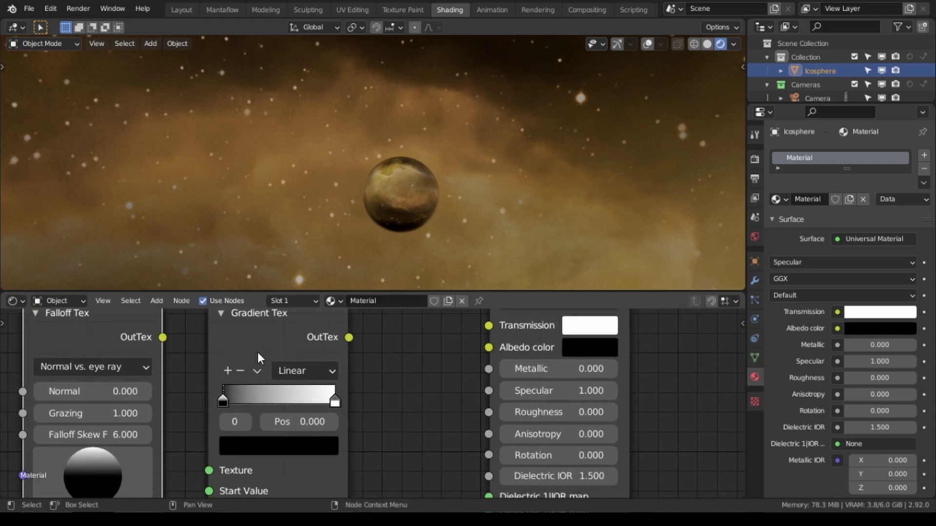
drag(297, 334, 297, 364)
middle_drag(297, 363, 389, 411)
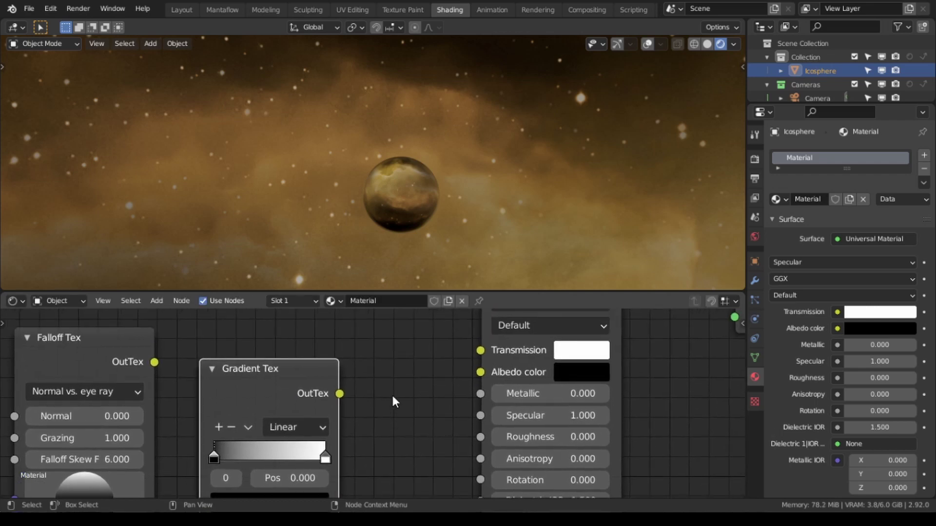
middle_drag(370, 397, 351, 378)
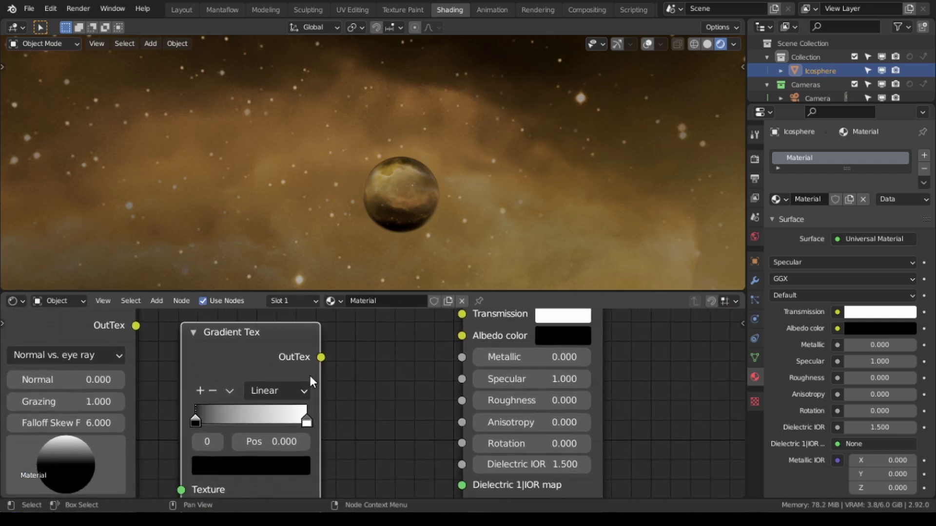
Step: Link the Falloff Tex output to the Gradient Tex's Texture input, and the Gradient Tex output to the Dielectric 1|IOR map
drag(135, 328, 185, 486)
middle_drag(333, 381, 309, 366)
middle_drag(349, 398, 308, 390)
drag(265, 336, 404, 462)
middle_drag(414, 179, 408, 210)
Step: Link the Gradient Tex output to the Universal Material's Transmission input as well
middle_drag(331, 347, 337, 414)
drag(274, 400, 285, 392)
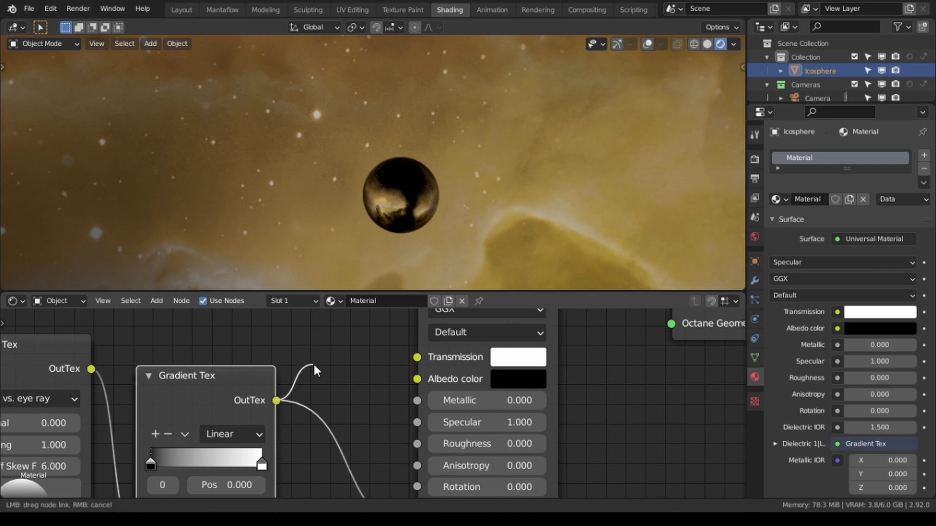
drag(378, 344, 416, 358)
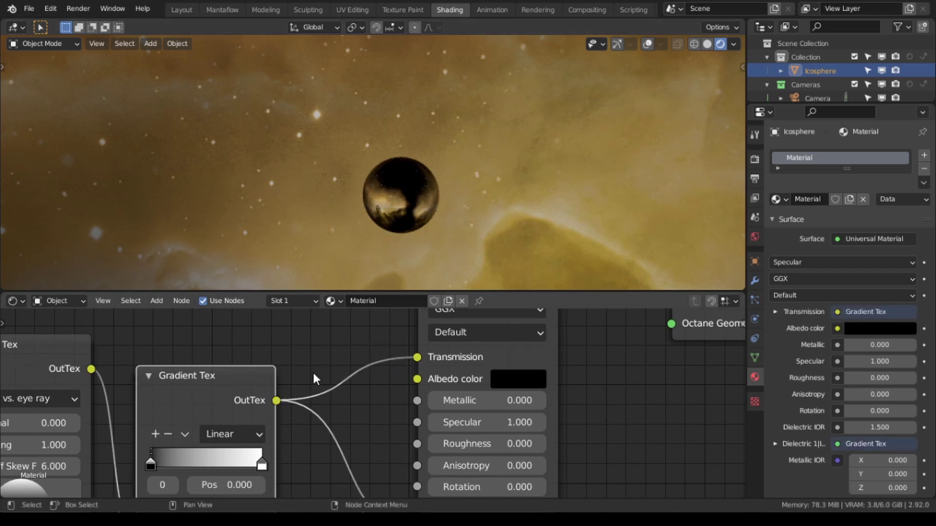
Step: Move the gradient's black stop to position 0.705 and set the Falloff Tex's Falloff Skew Factor to 0.200
middle_drag(304, 387, 330, 396)
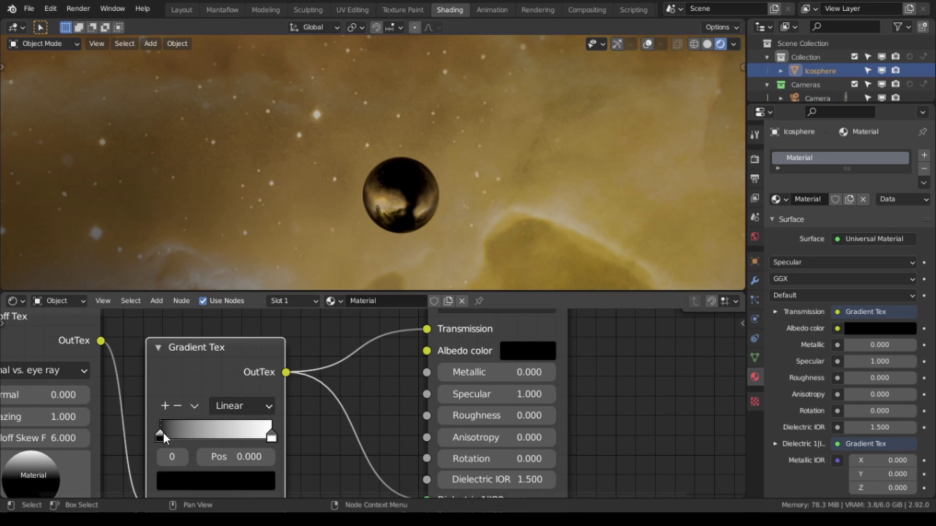
drag(163, 433, 254, 426)
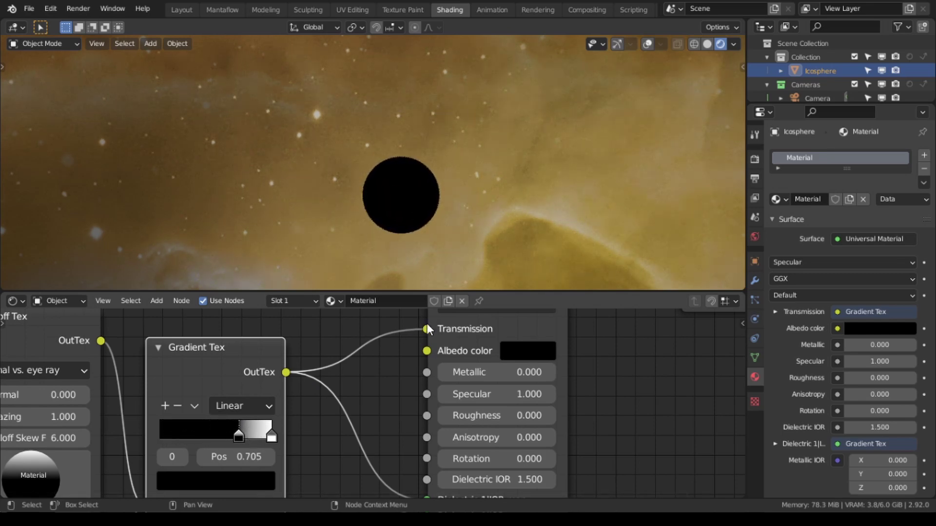
middle_drag(88, 416, 198, 374)
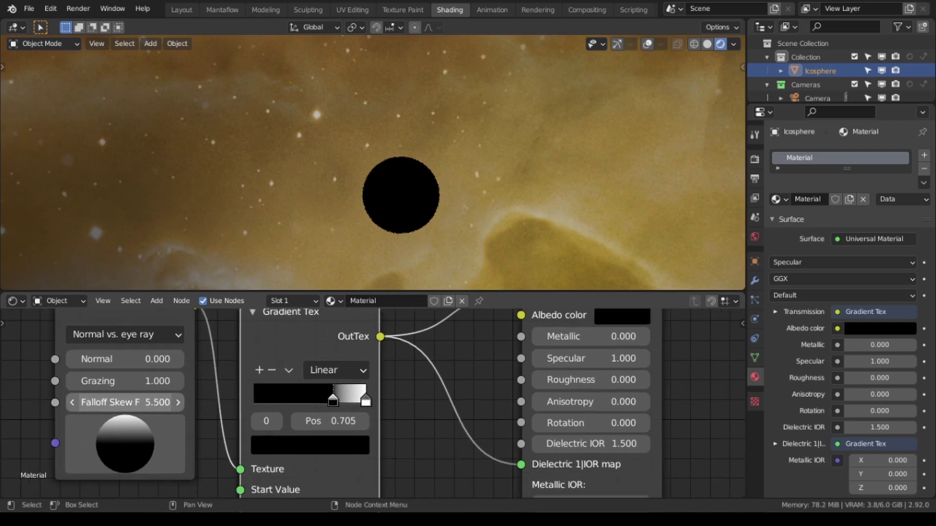
mouse_move(124, 402)
mouse_down()
mouse_move(111, 403)
mouse_move(137, 402)
mouse_move(112, 403)
mouse_up()
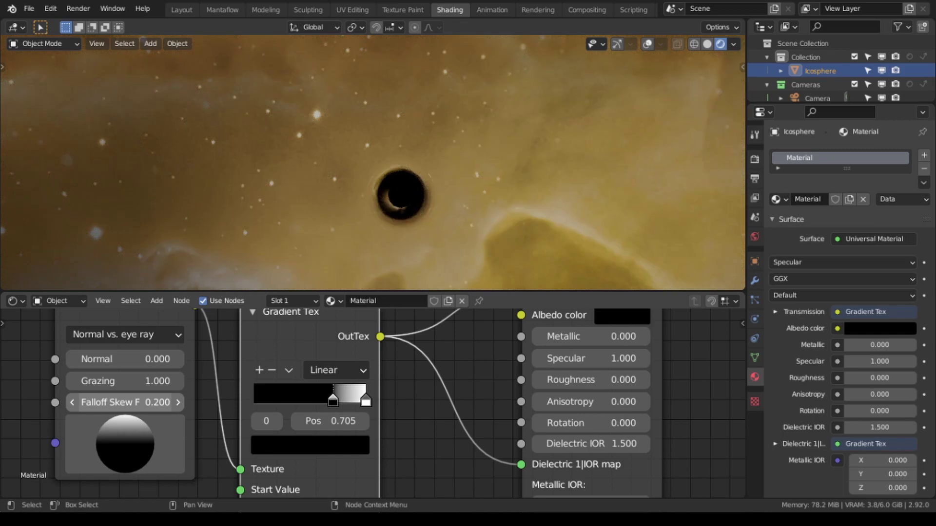
Step: Take a closer look at the sphere and set the Falloff Tex's Normal value to 0.360
mouse_move(444, 178)
middle_down()
mouse_move(408, 199)
mouse_move(437, 167)
mouse_move(484, 172)
mouse_move(445, 175)
middle_up()
scroll(409, 199, up, 3)
middle_drag(340, 222, 312, 259)
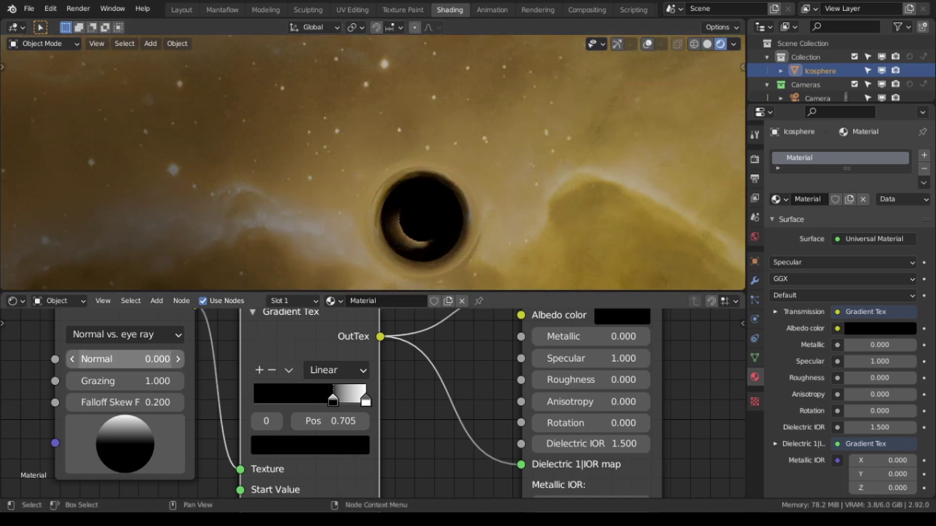
mouse_move(125, 359)
mouse_down()
mouse_move(184, 359)
mouse_move(72, 360)
mouse_move(167, 358)
mouse_move(142, 359)
mouse_up()
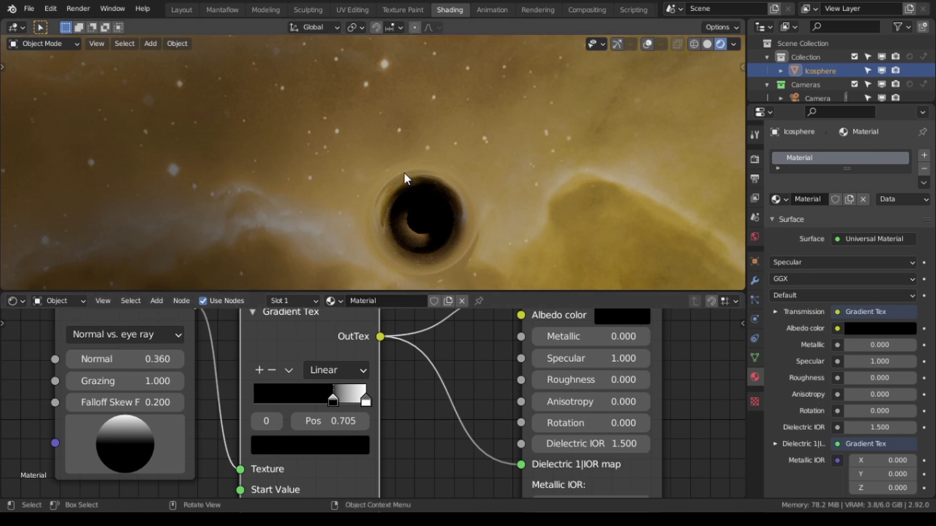
Step: Inspect the reflection inside the black sphere and set the Universal Material's Specular to 0.000
middle_drag(466, 223, 415, 232)
scroll(427, 236, up, 3)
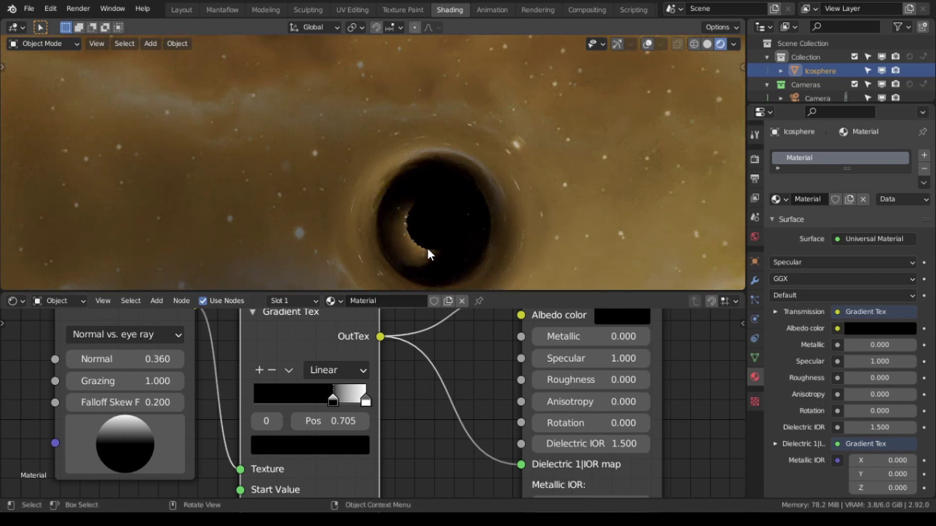
middle_drag(511, 373, 460, 403)
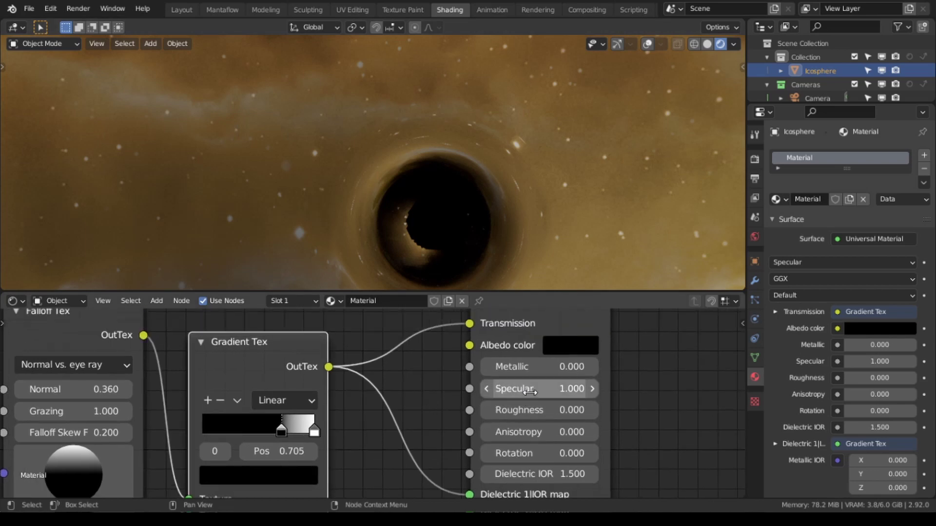
drag(538, 388, 482, 388)
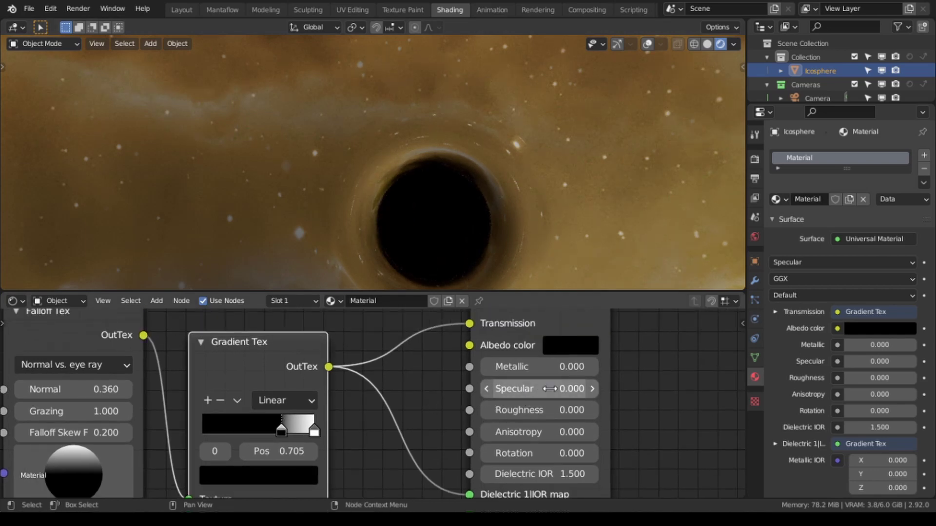
Step: Disconnect the Gradient Tex from the Transmission input to compare the look, and link it back
middle_drag(424, 381, 419, 404)
click(461, 348)
drag(461, 347, 410, 363)
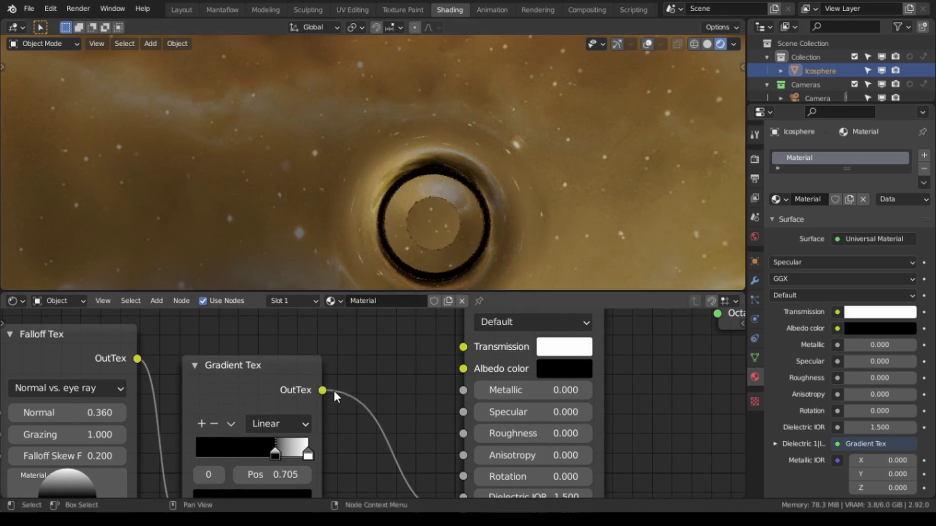
drag(322, 389, 473, 355)
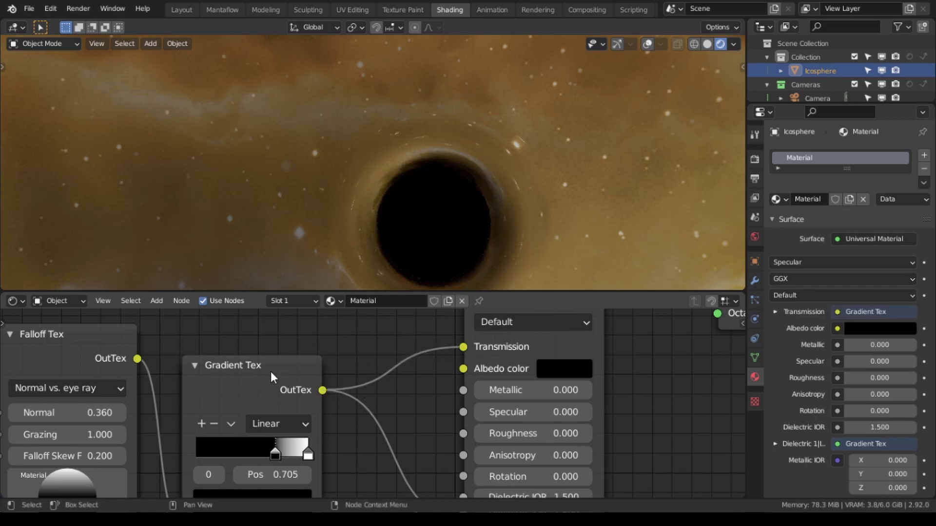
Step: Select the Falloff Tex and Gradient Tex nodes together and move them farther away from the Universal Material node
scroll(252, 365, up, 1)
scroll(253, 368, down, 2)
drag(131, 322, 180, 361)
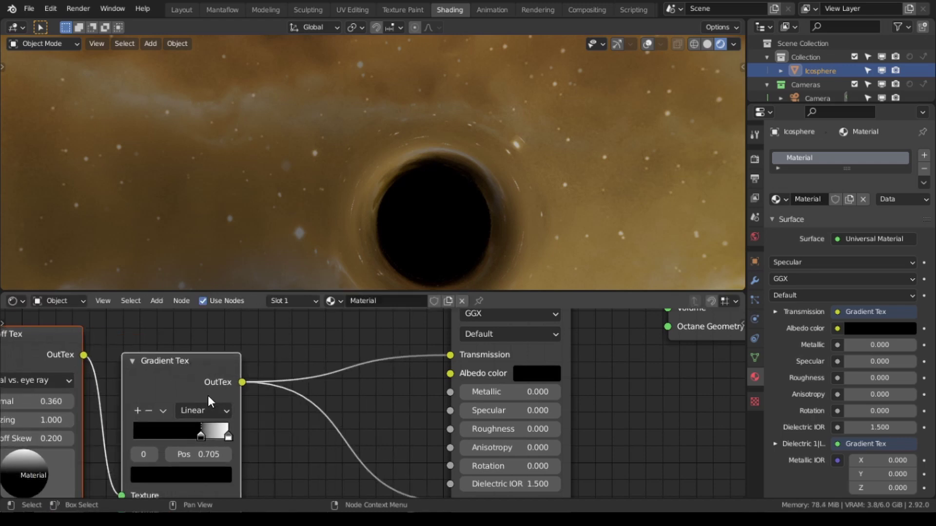
Step: Add two stops between the gradient's black and white stops and move the lighter grey one to position 0.910
scroll(264, 437, up, 2)
middle_drag(291, 433, 363, 426)
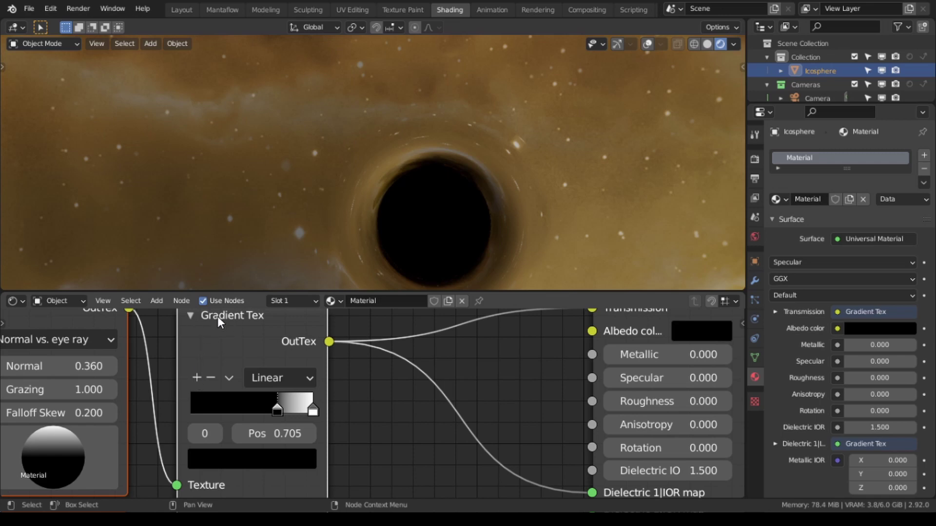
click(199, 375)
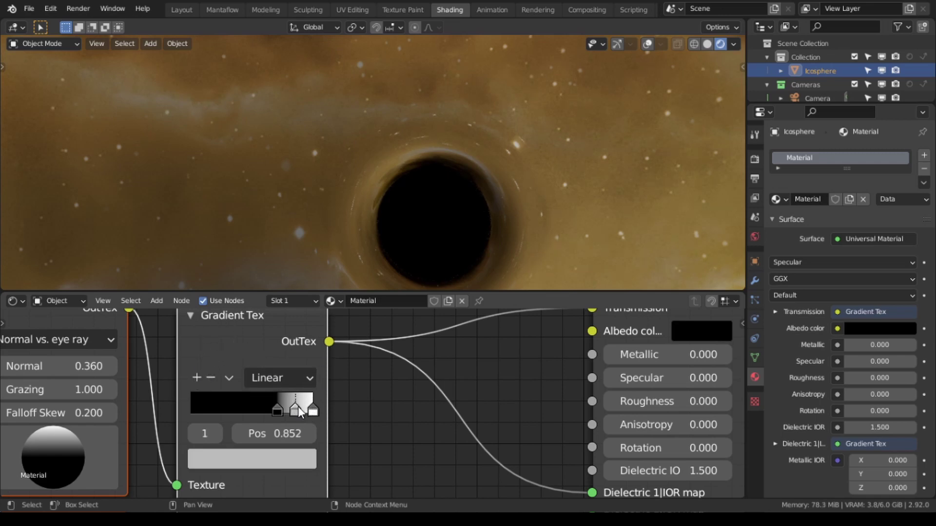
click(196, 375)
scroll(323, 408, up, 3)
middle_drag(301, 401, 311, 395)
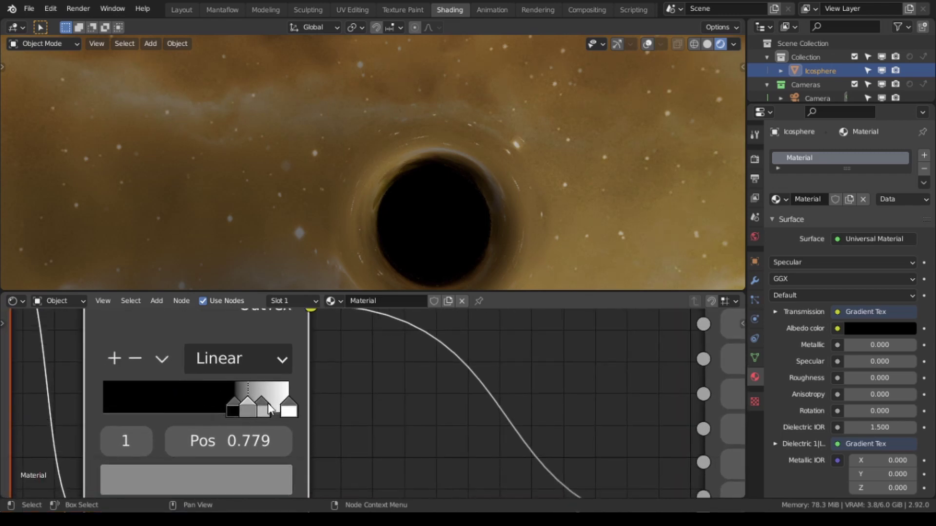
drag(270, 409, 277, 406)
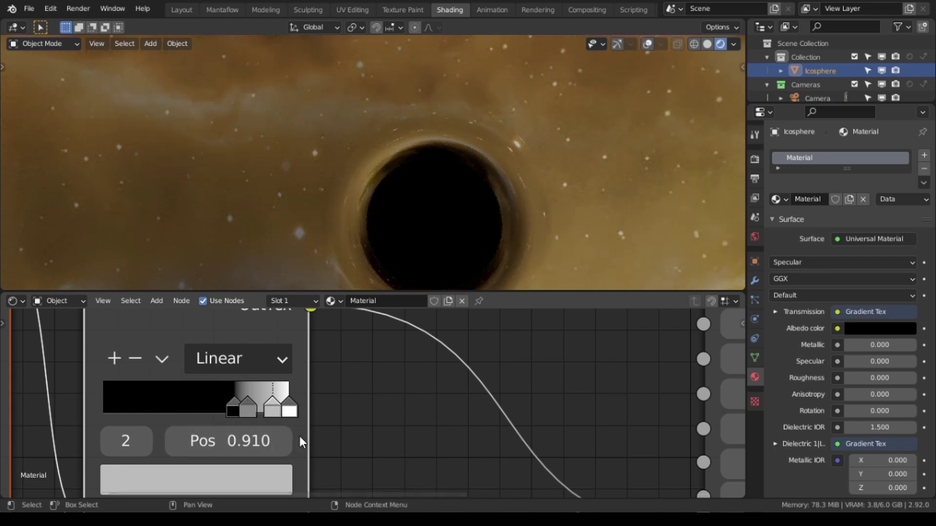
Step: Recolour the gradient's darker grey stop at position 0.779 to white, leaving the lighter grey stop's colour as it is
middle_drag(303, 432, 318, 375)
click(260, 431)
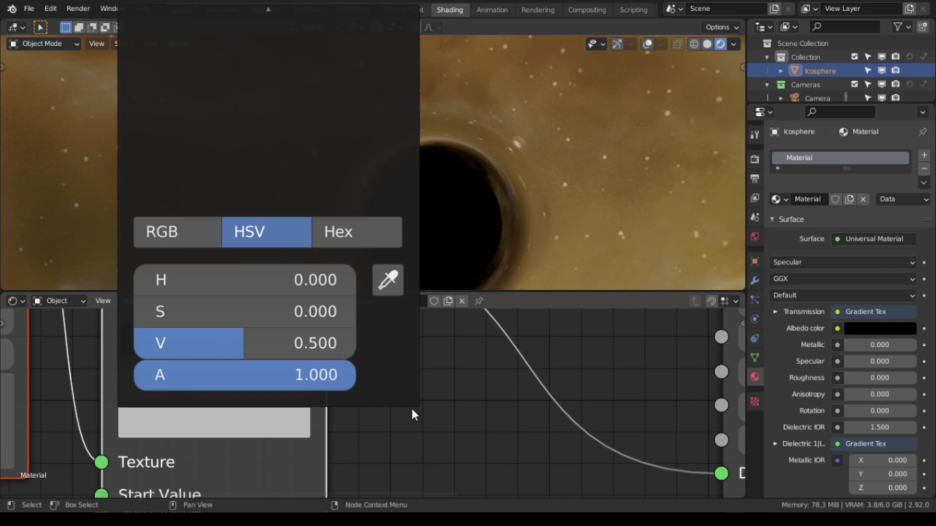
middle_drag(341, 412, 384, 443)
click(311, 385)
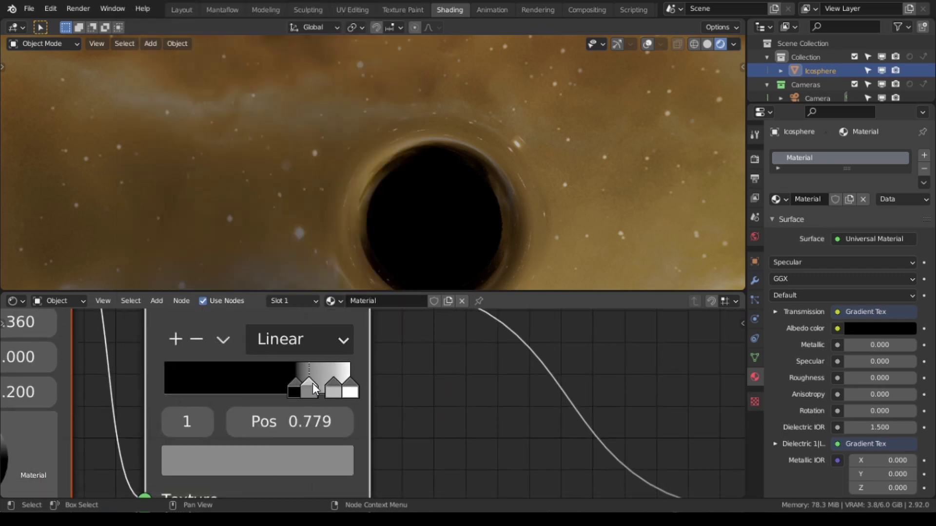
click(309, 461)
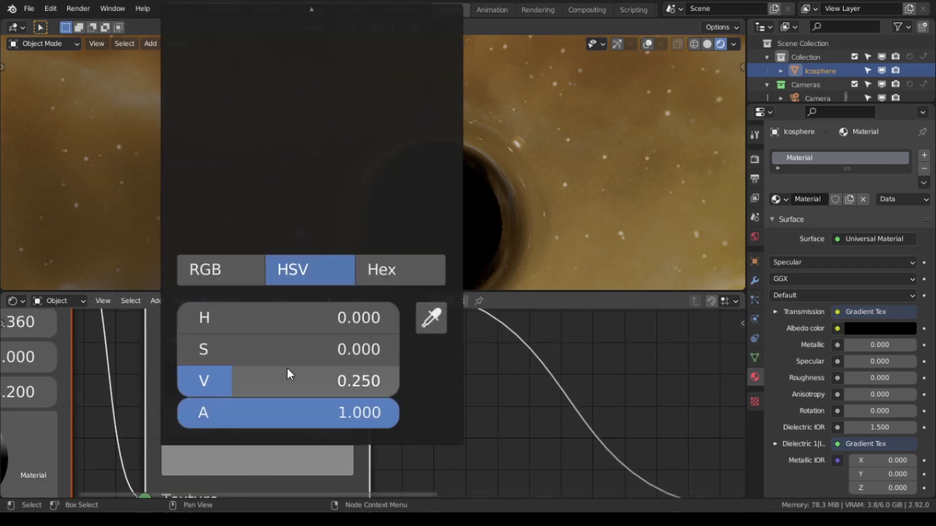
drag(274, 379, 399, 379)
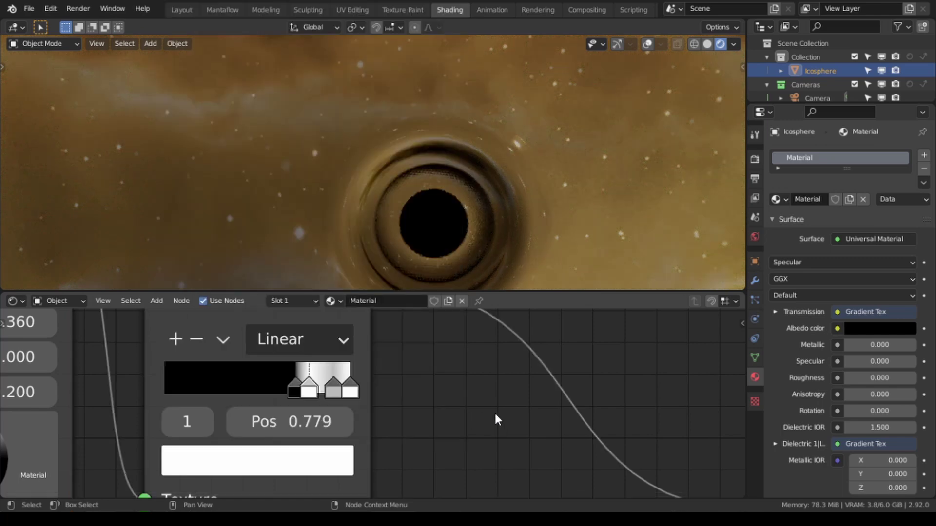
Step: Reload the rendered preview by switching the viewport to solid shading and back, and view the sphere from another angle
click(707, 43)
click(718, 44)
right_click(434, 222)
click(435, 222)
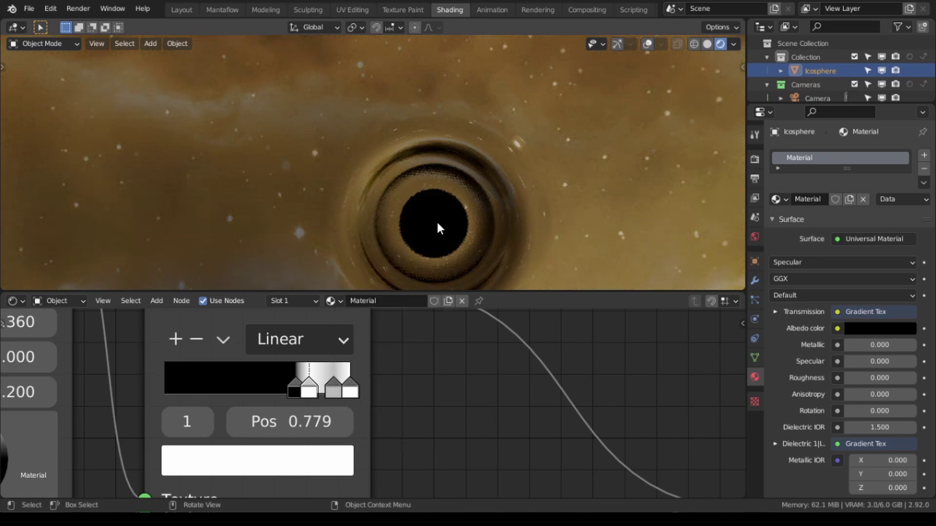
middle_drag(420, 191, 397, 214)
Step: Try the gradient's white stop 1 at position 0.762 and the light grey stop at 0.943
drag(310, 392, 298, 389)
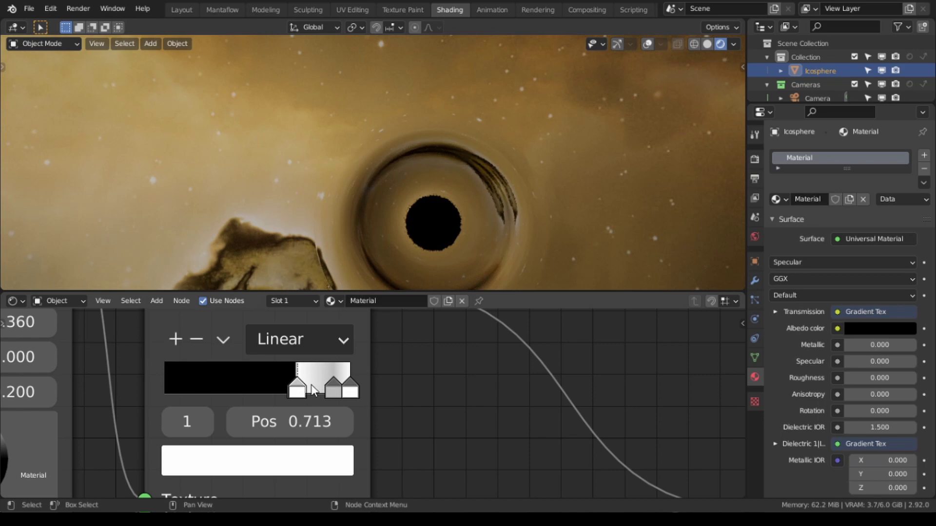
drag(301, 389, 341, 382)
click(334, 388)
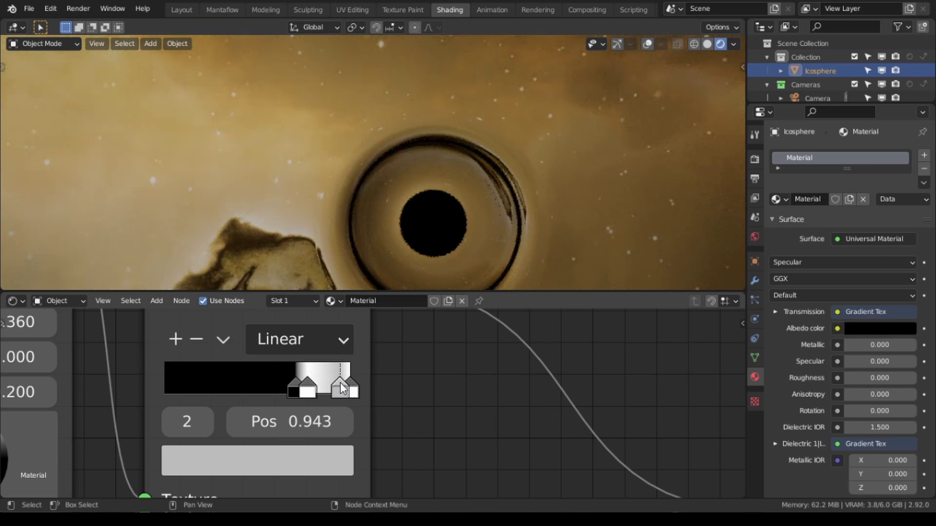
mouse_move(307, 389)
mouse_down()
mouse_move(318, 388)
mouse_move(308, 385)
mouse_up()
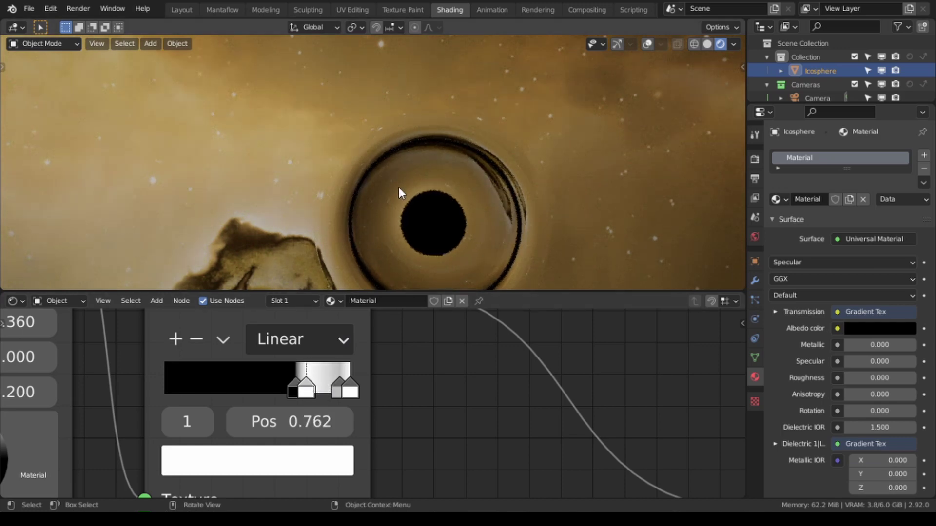
Step: Inspect the distortion against the nebula, shift the light grey stop back towards black, and try white stop 1 at position 0.713
scroll(361, 175, up, 4)
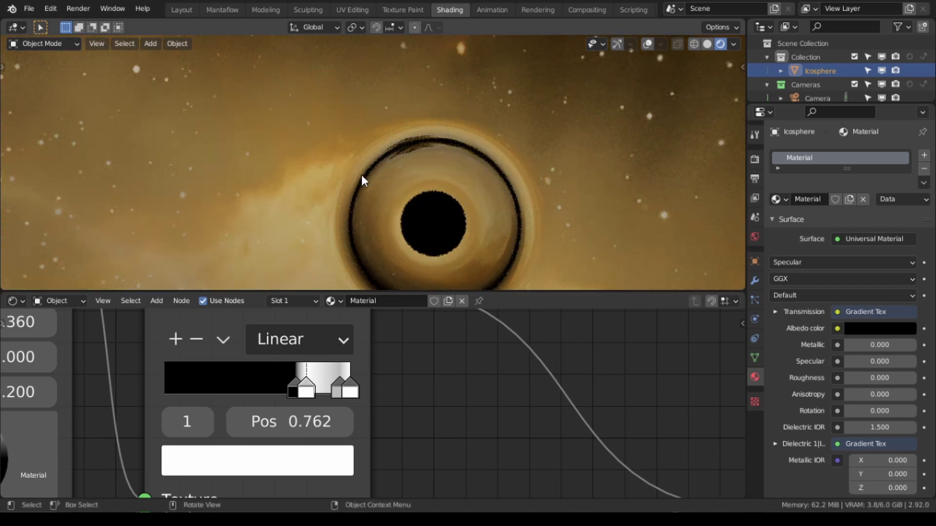
scroll(361, 175, down, 6)
middle_drag(361, 175, 409, 167)
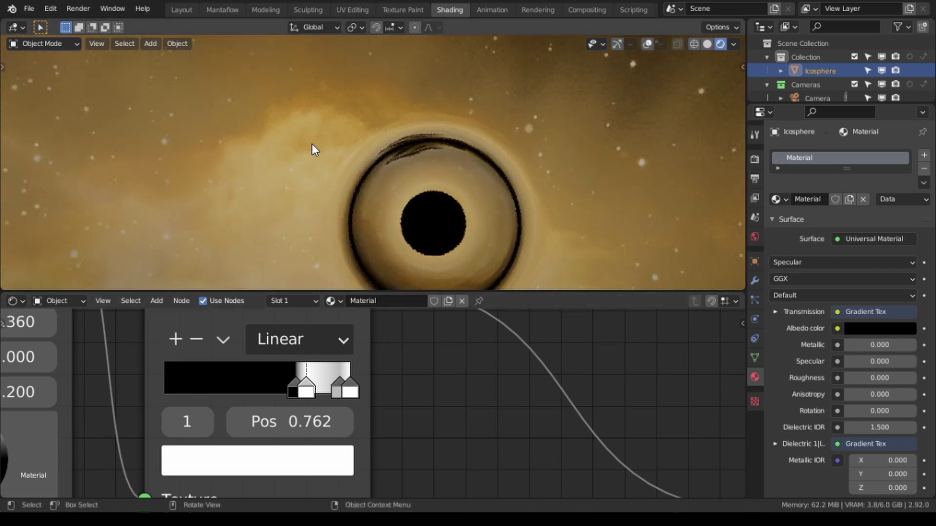
middle_drag(312, 144, 332, 145)
drag(337, 383, 299, 387)
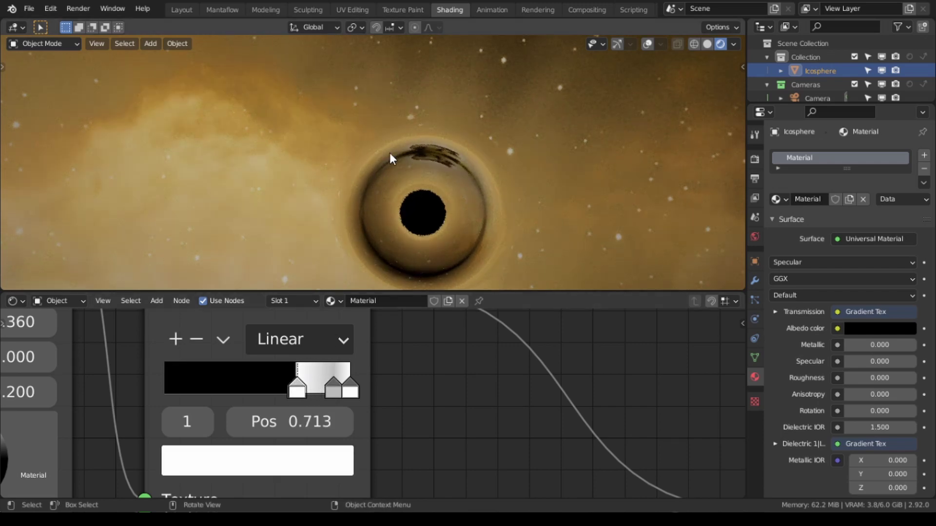
middle_drag(396, 152, 424, 194)
scroll(410, 203, down, 4)
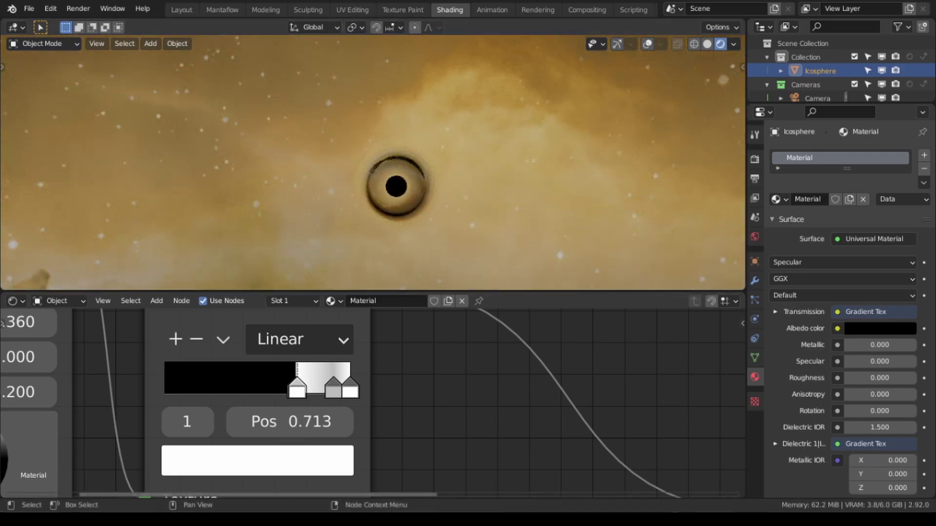
Step: Try lower Normal values on the Falloff Tex node, first 0.260 and then 0.220, checking the sphere up close
scroll(492, 429, down, 2)
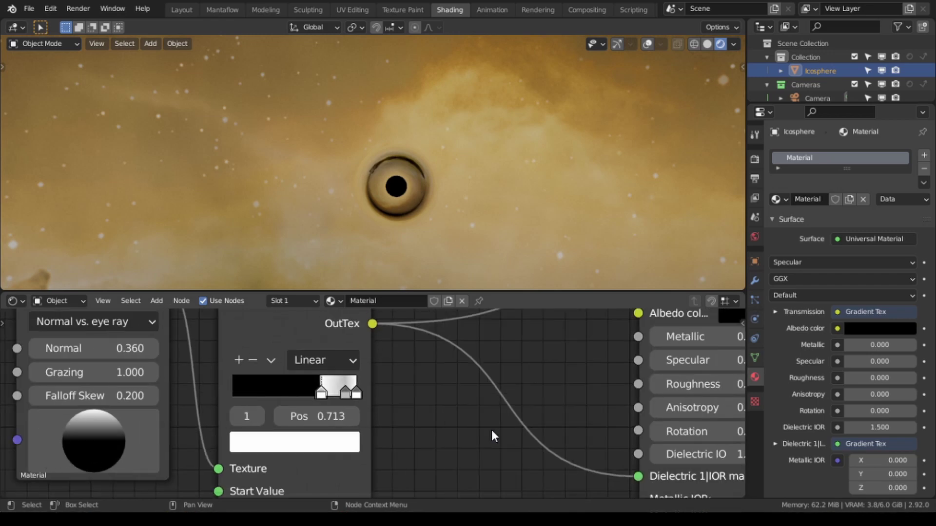
scroll(491, 429, down, 1)
middle_drag(460, 420, 490, 414)
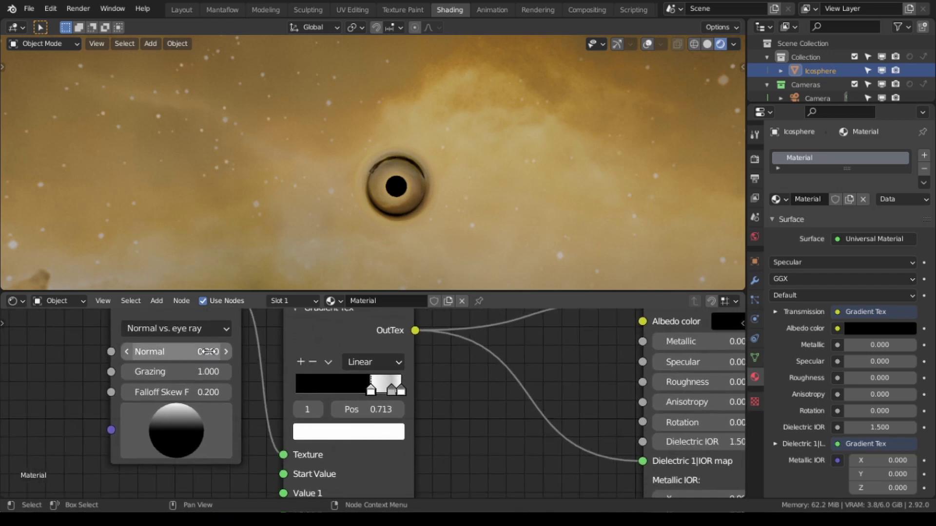
mouse_move(176, 351)
mouse_down()
mouse_move(156, 351)
mouse_move(171, 352)
mouse_up()
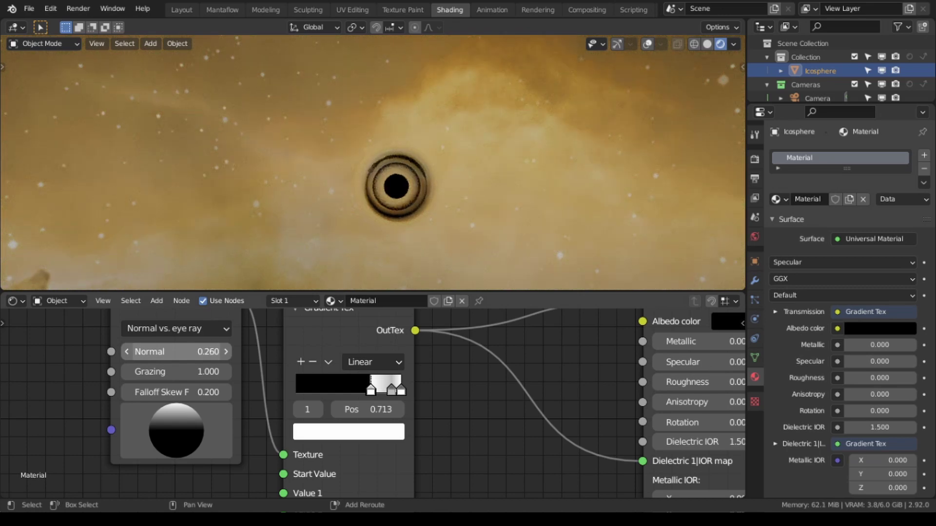
scroll(381, 169, up, 5)
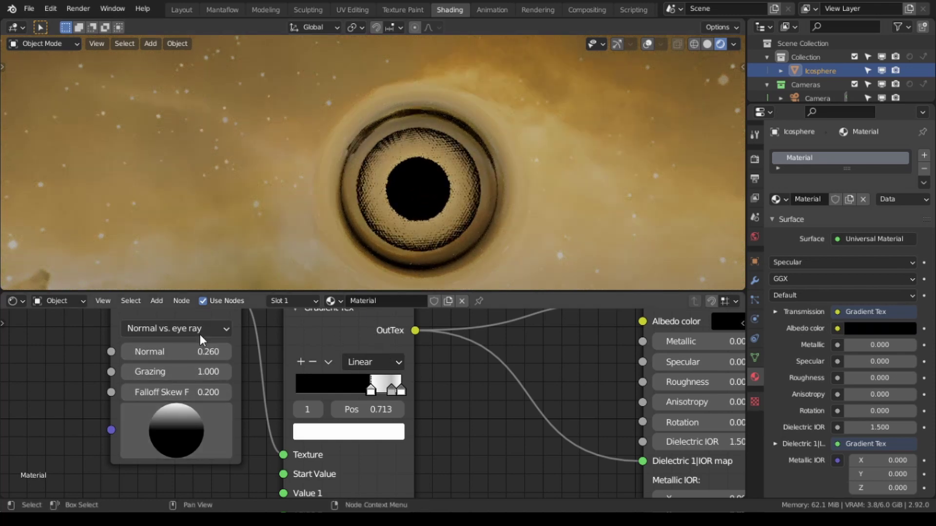
middle_drag(544, 404, 511, 401)
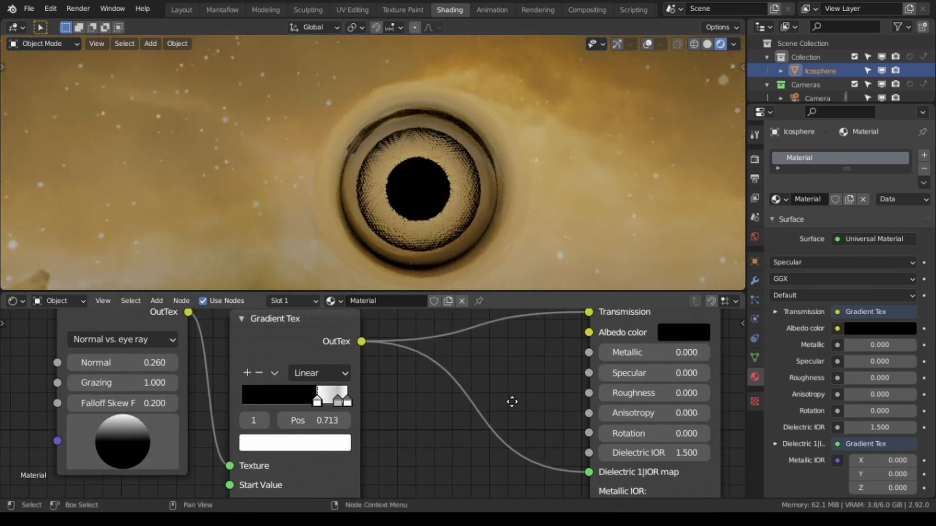
mouse_move(173, 362)
mouse_down()
mouse_move(193, 363)
mouse_move(169, 363)
mouse_up()
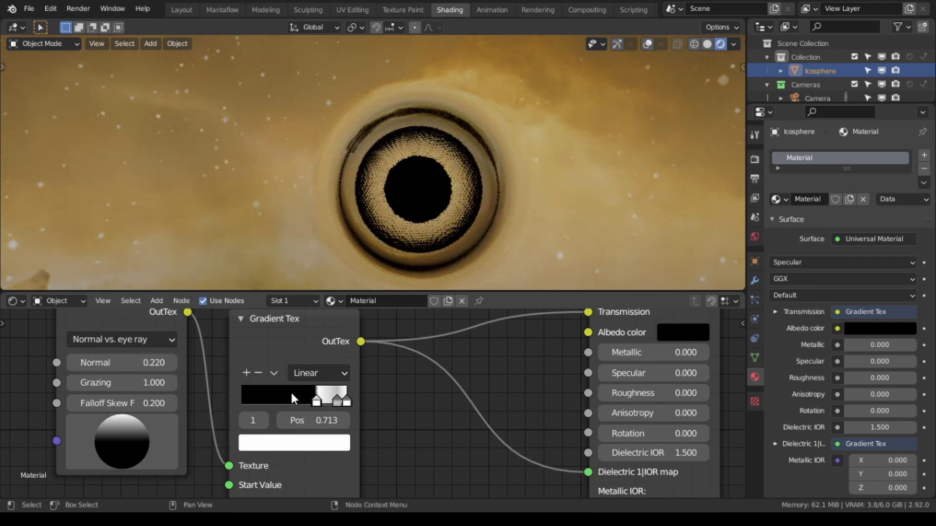
Step: Move the gradient's light grey stop to position 0.869 and its white stop 1 to position 0.746
drag(320, 398, 320, 398)
click(334, 398)
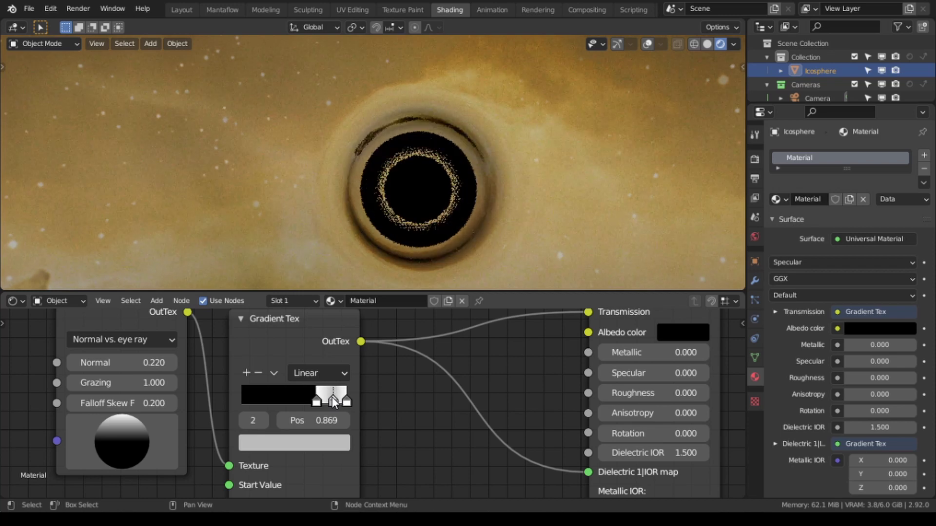
drag(317, 397, 323, 399)
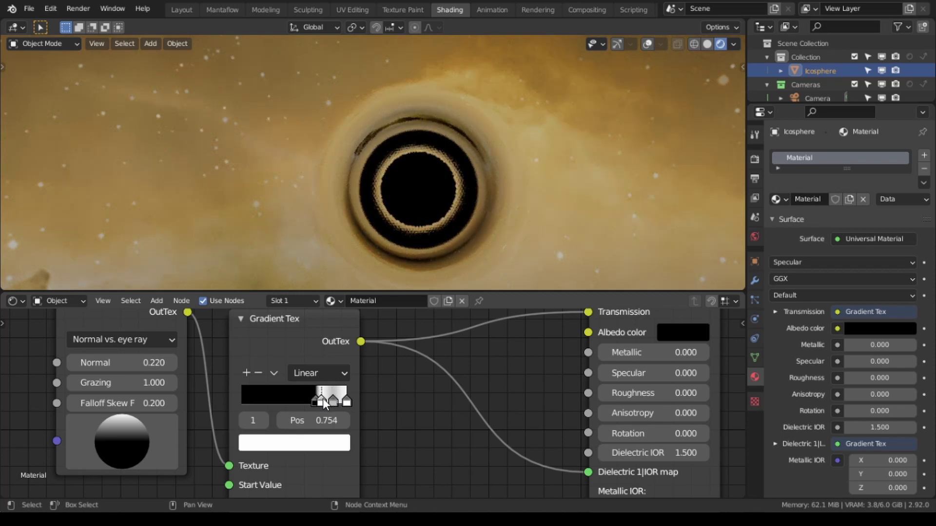
middle_drag(434, 216, 460, 194)
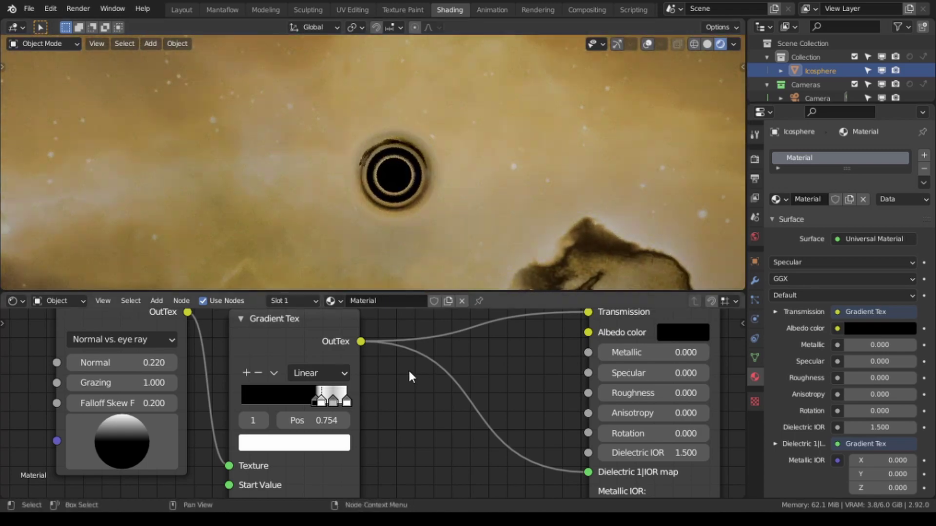
drag(322, 398, 321, 397)
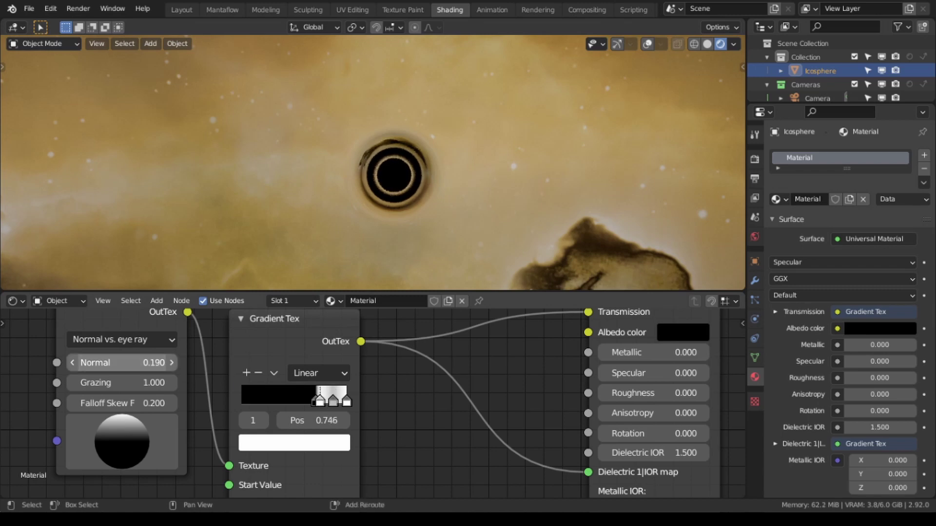
Step: Set the Falloff Tex's Falloff Skew Factor to 0.220 and its Normal to 0.460, and check the black hole against the nebula
mouse_move(121, 362)
mouse_down()
mouse_move(137, 362)
mouse_move(107, 362)
mouse_move(135, 363)
mouse_up()
drag(136, 403, 136, 403)
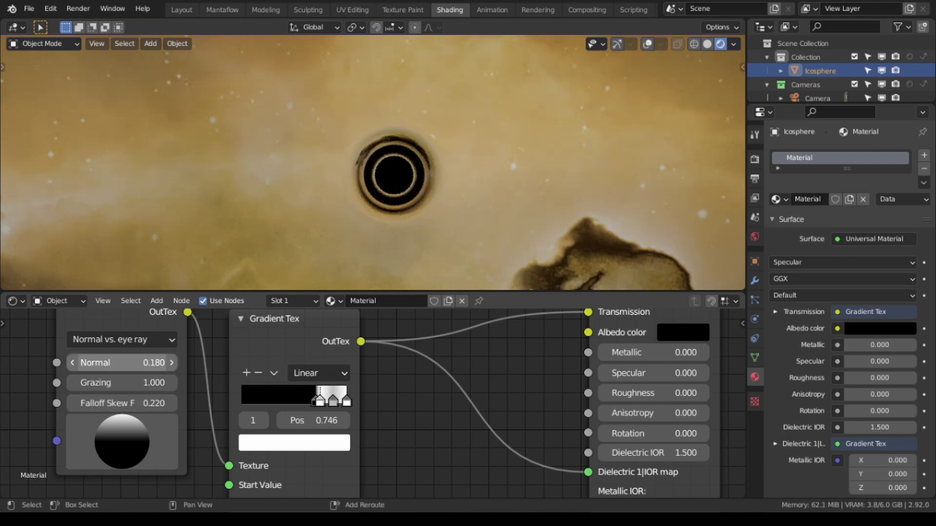
drag(122, 362, 134, 362)
mouse_move(398, 196)
middle_down()
mouse_move(371, 144)
mouse_move(345, 156)
mouse_move(397, 175)
mouse_move(378, 157)
mouse_move(344, 191)
mouse_move(331, 171)
mouse_move(293, 182)
mouse_move(265, 164)
mouse_move(220, 177)
mouse_move(360, 184)
mouse_move(370, 168)
mouse_move(408, 186)
mouse_move(536, 116)
middle_up()
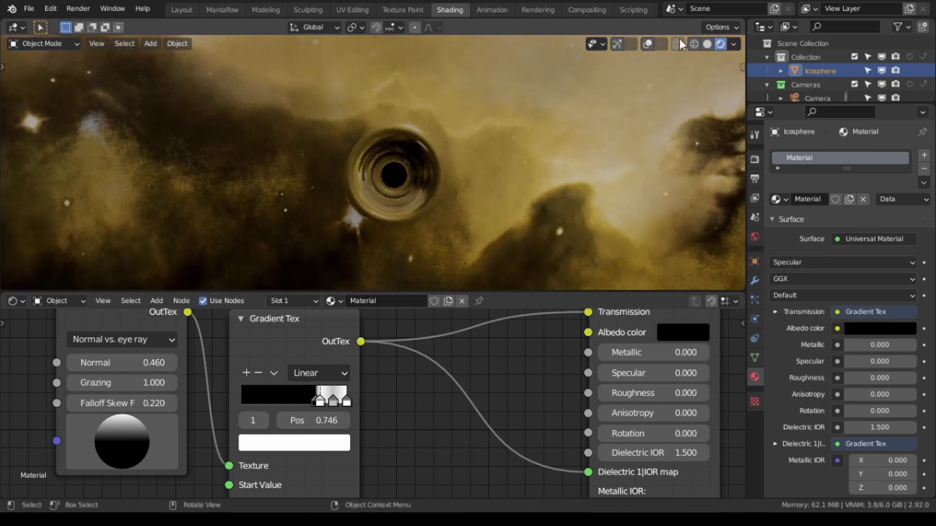
Step: Switch the viewport to solid shading and turn its overlays and gizmos on
click(707, 44)
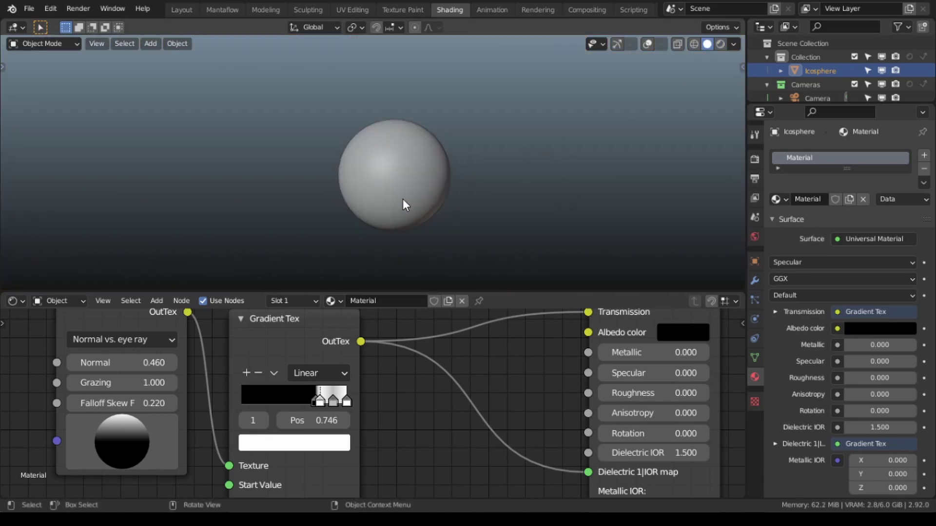
click(647, 43)
click(613, 44)
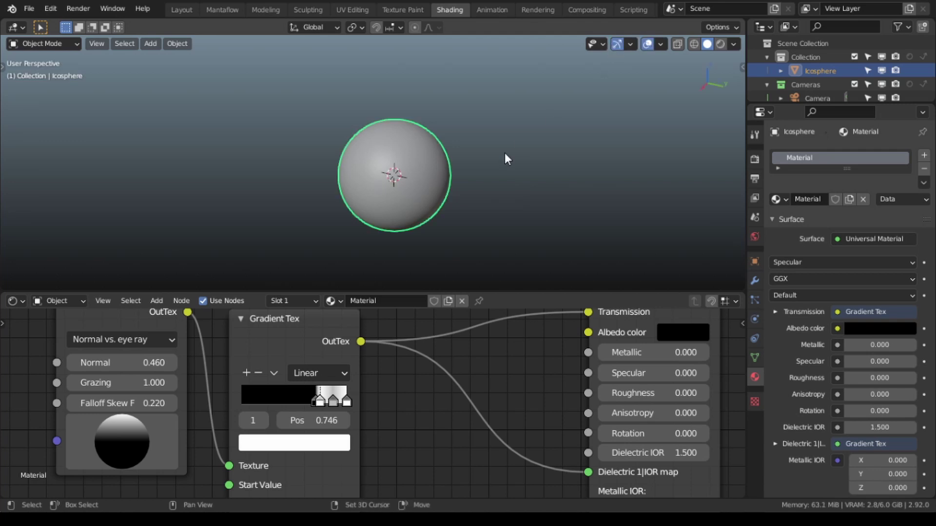
Step: Add a mesh circle with 128 vertices around the sphere's centre
key(shift+a)
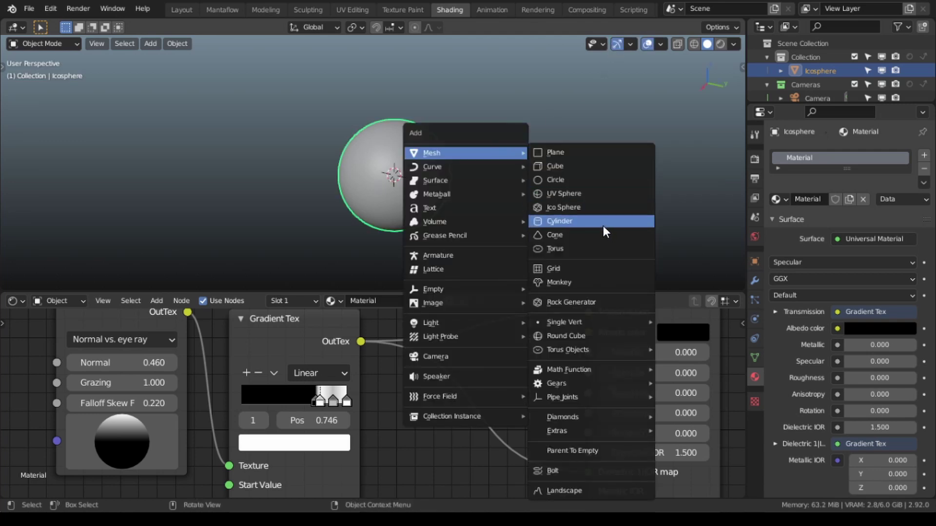
click(582, 183)
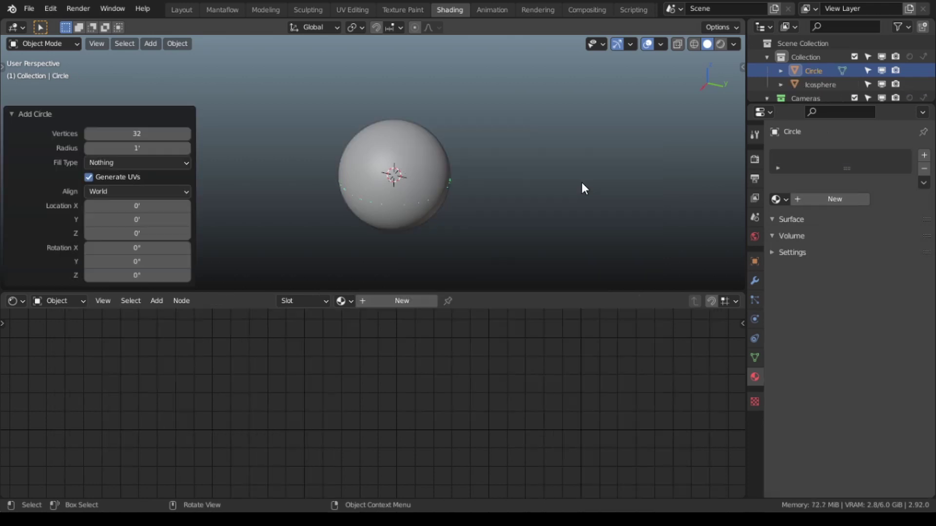
click(132, 133)
key(grave)
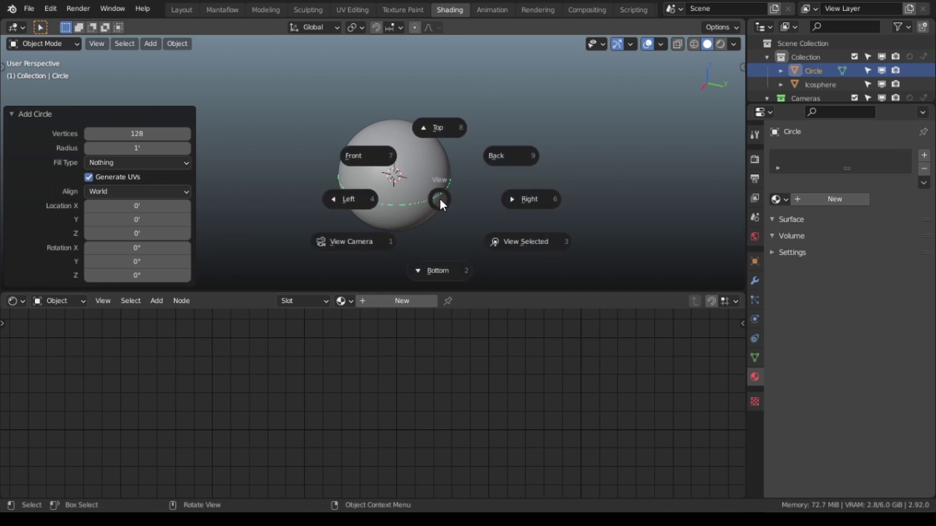
key(Escape)
Step: Enter Edit Mode on the circle and scale its vertices up by about 1.431 so it clears the sphere
key(ctrl+Tab)
click(567, 207)
key(s)
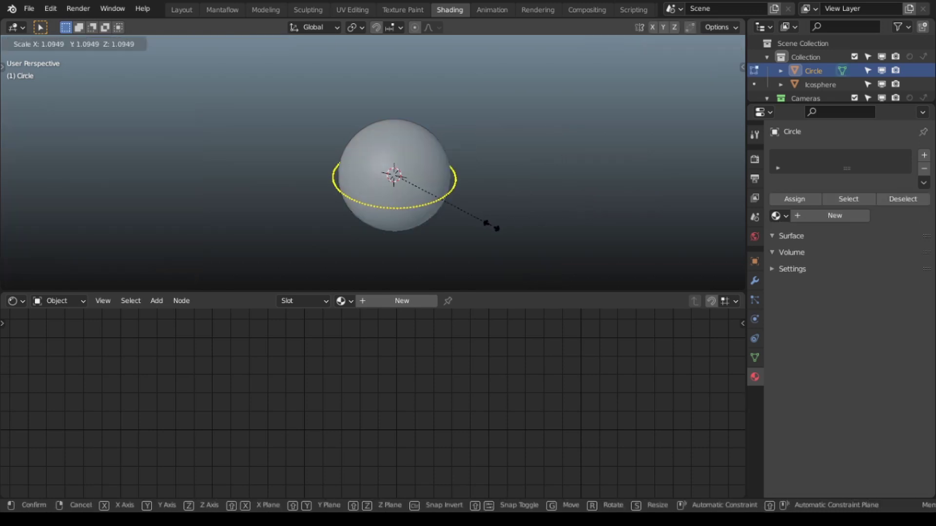
click(526, 233)
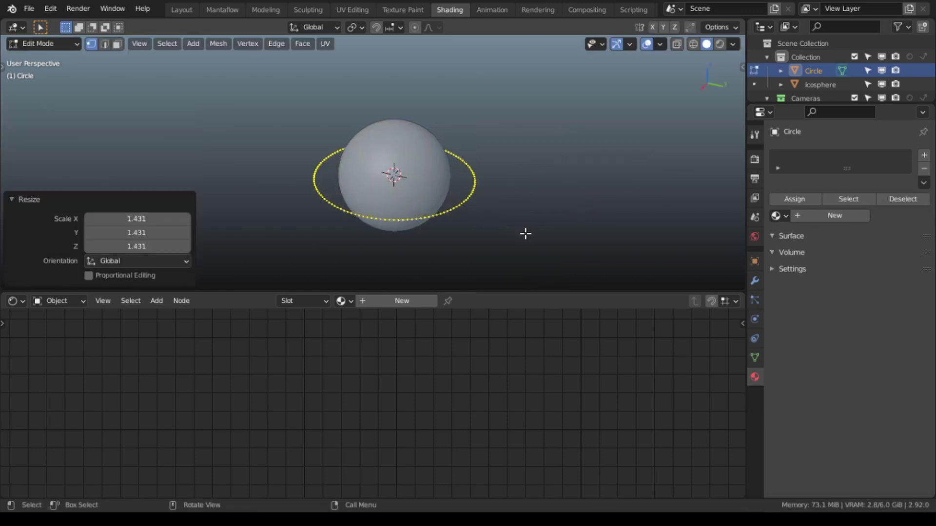
Step: Extrude the circle in place and scale the new edge loop outward by about 1.767 to form a flat ring
key(e)
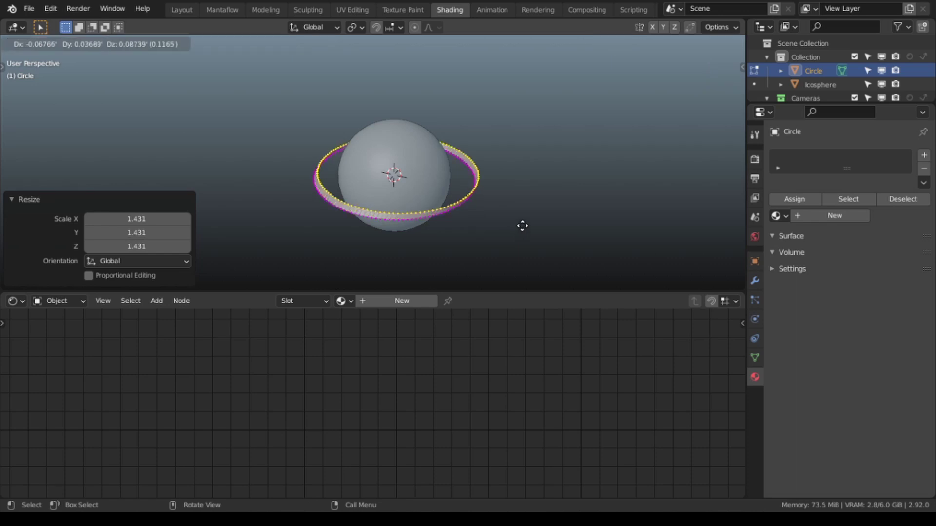
right_click(522, 225)
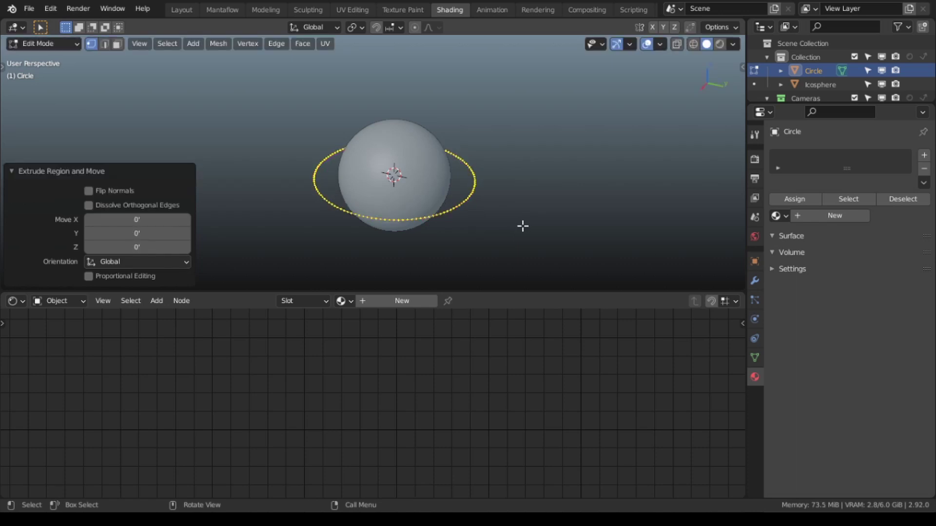
key(s)
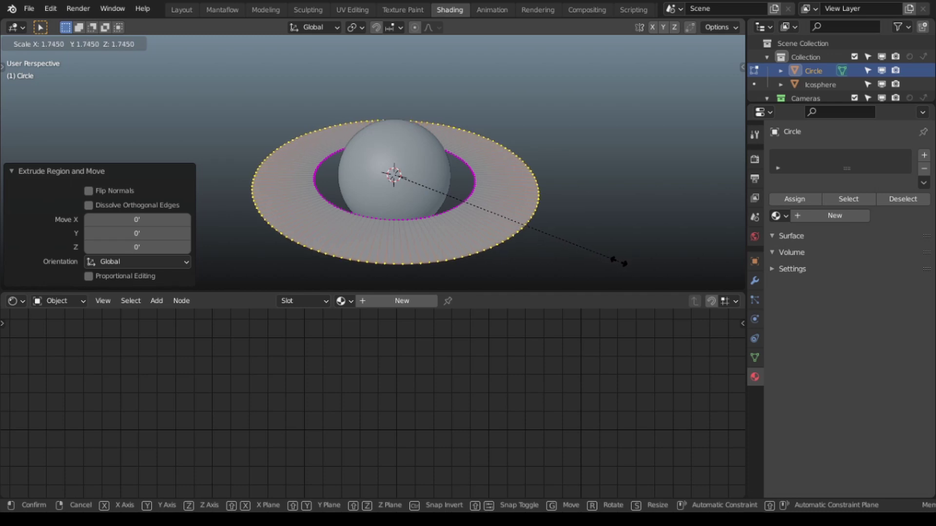
click(621, 263)
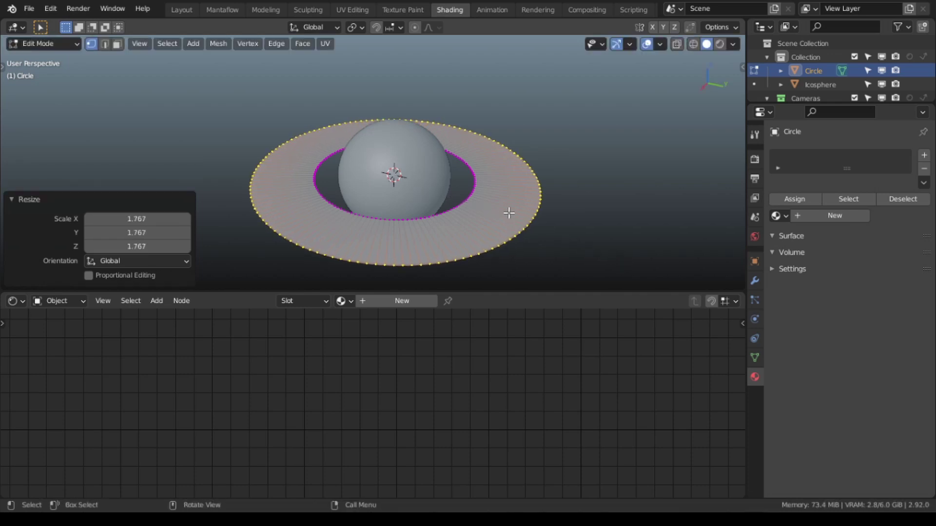
Step: Add 14 concentric loop cuts across the ring with no slide offset and return to Object Mode
middle_drag(509, 213, 514, 224)
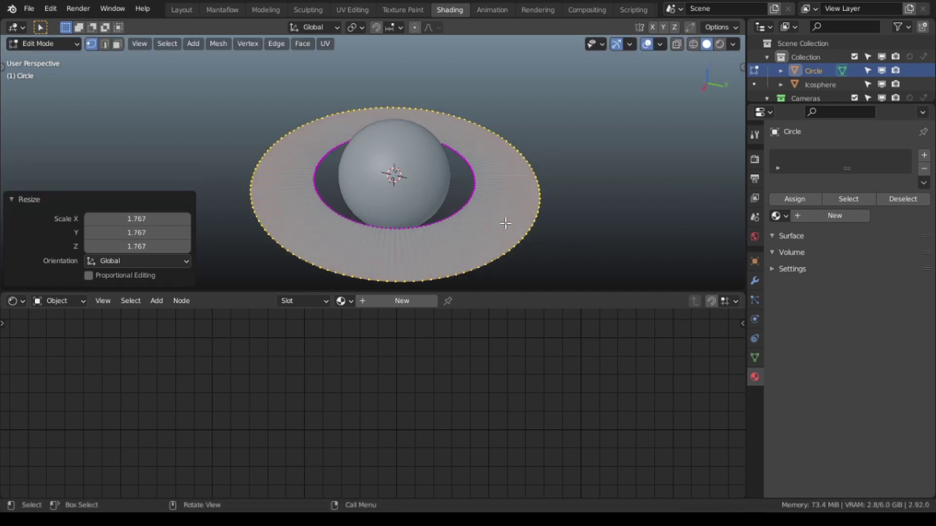
key(ctrl+r)
scroll(474, 225, up, 12)
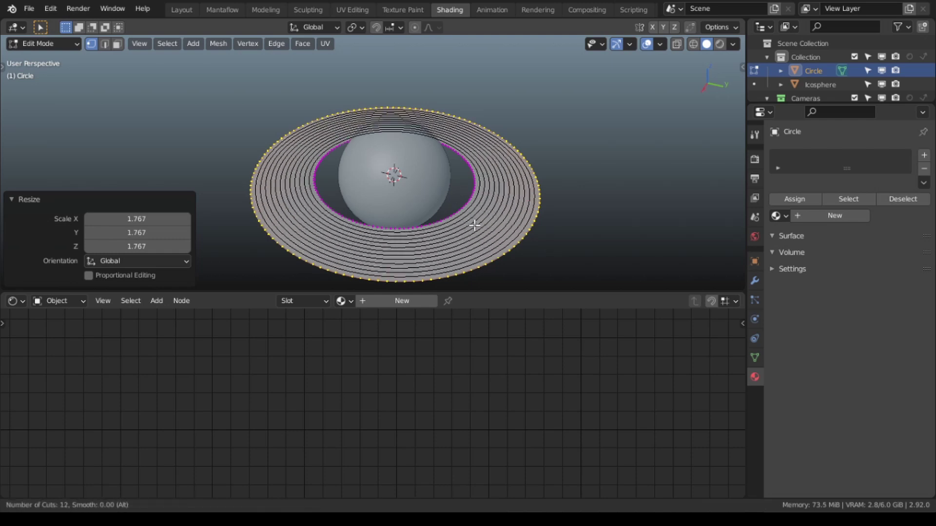
scroll(475, 225, up, 1)
click(476, 224)
right_click(500, 222)
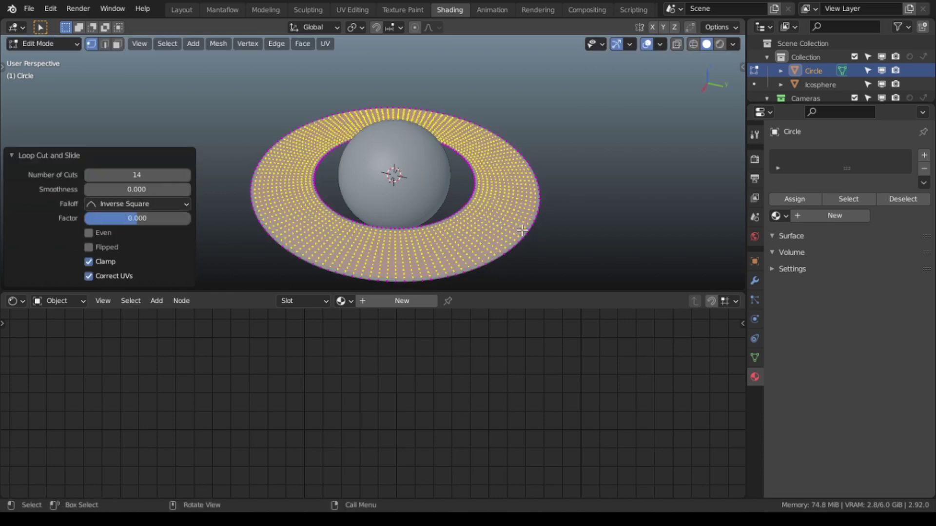
scroll(503, 266, up, 5)
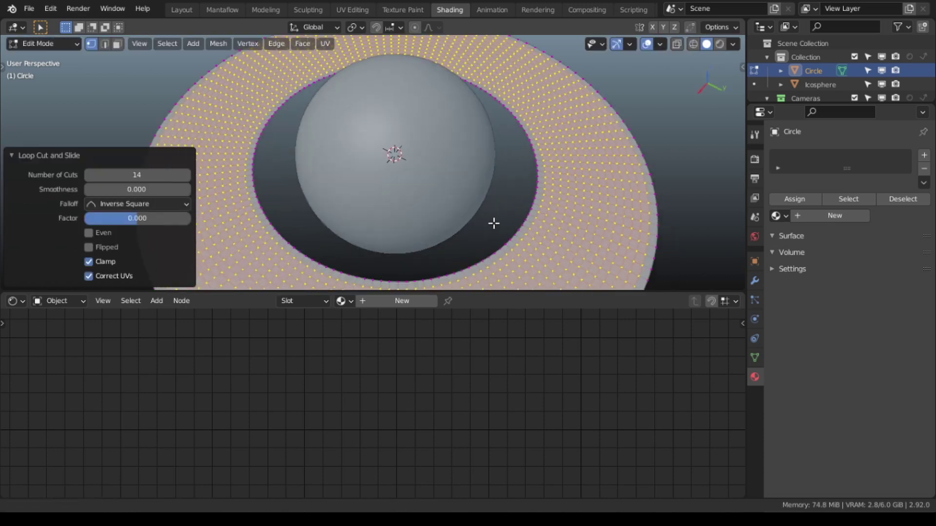
mouse_move(498, 249)
middle_down()
mouse_move(472, 231)
mouse_move(486, 252)
middle_up()
key(ctrl+Tab)
click(399, 241)
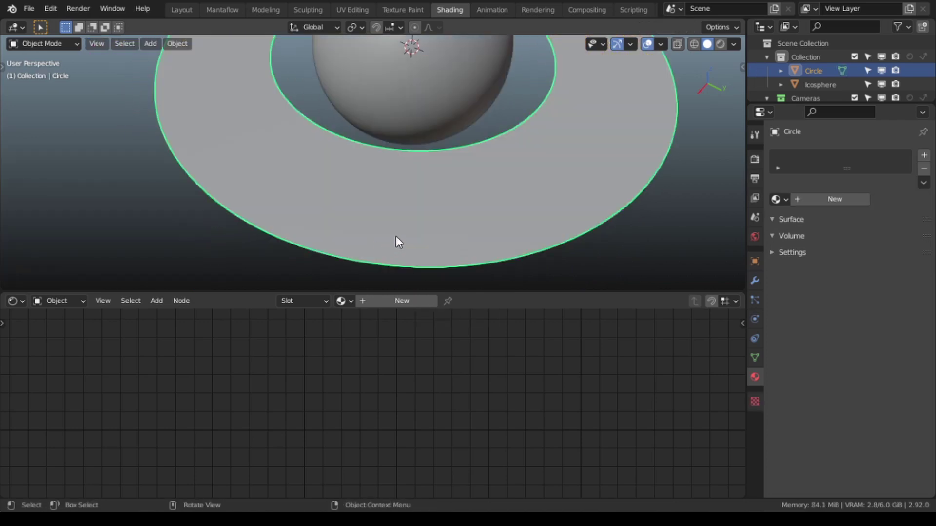
middle_drag(405, 235, 447, 220)
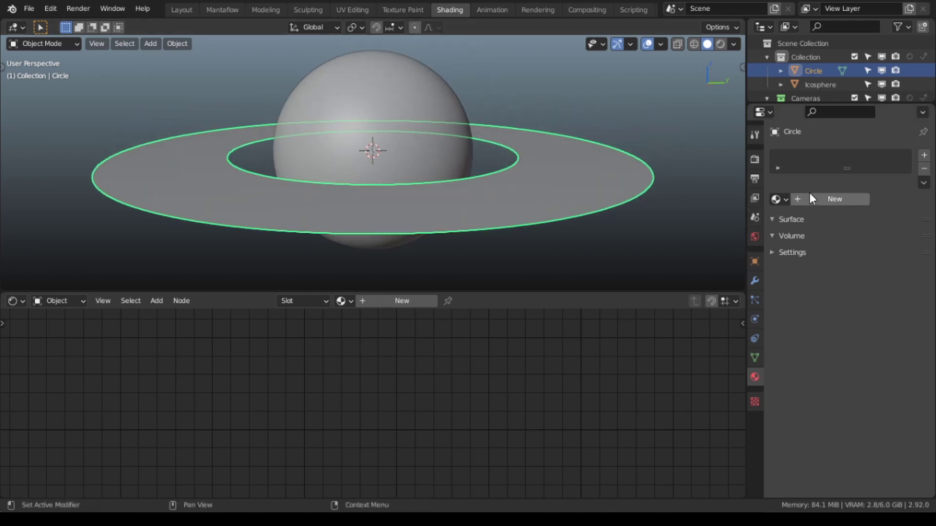
Step: Add a Displace modifier to the ring with a new Voronoi texture and set the texture size to 0.19
click(754, 280)
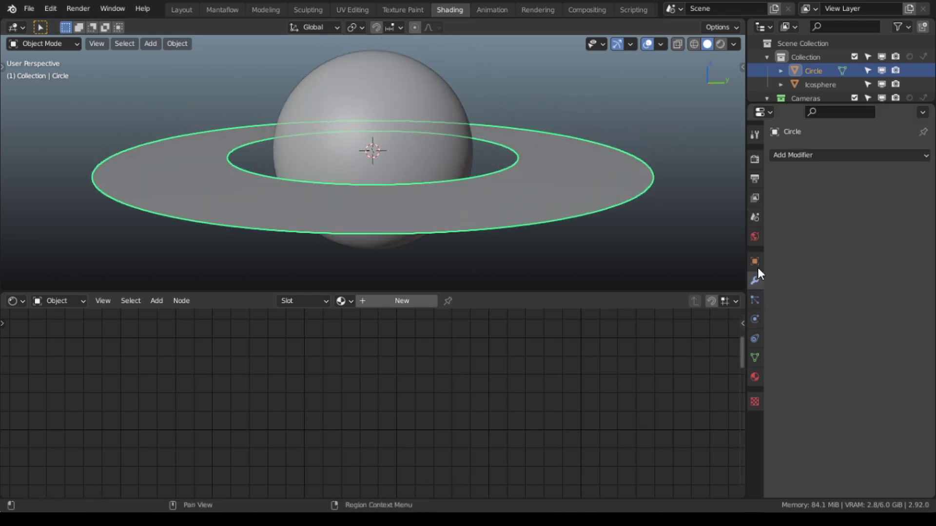
click(854, 154)
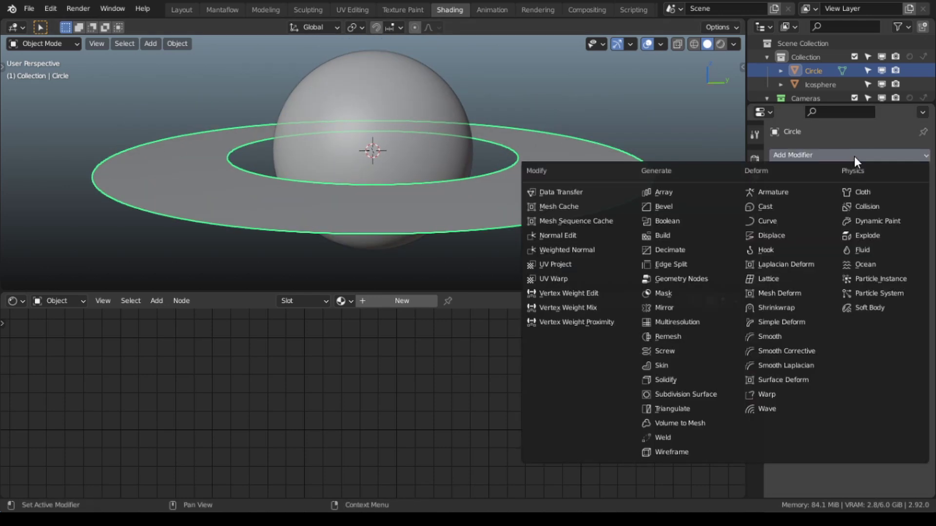
click(776, 234)
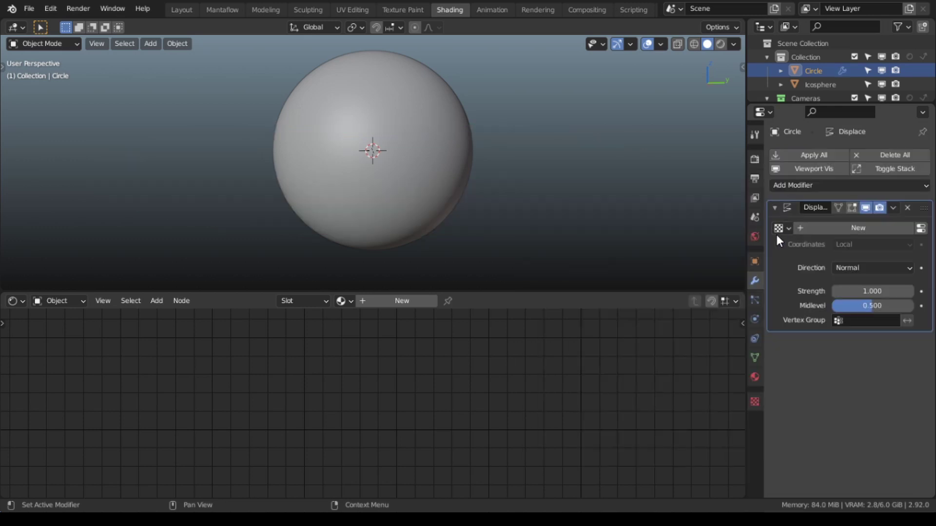
click(901, 228)
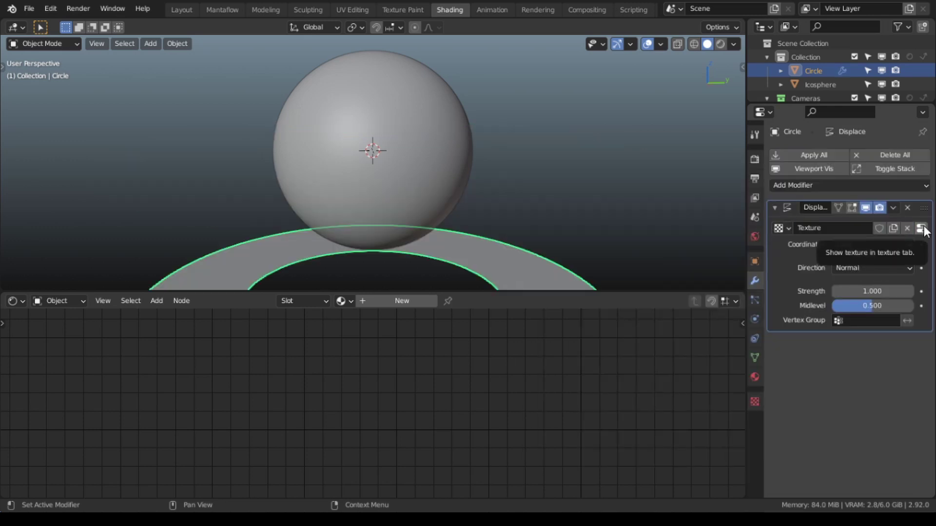
click(920, 228)
click(888, 198)
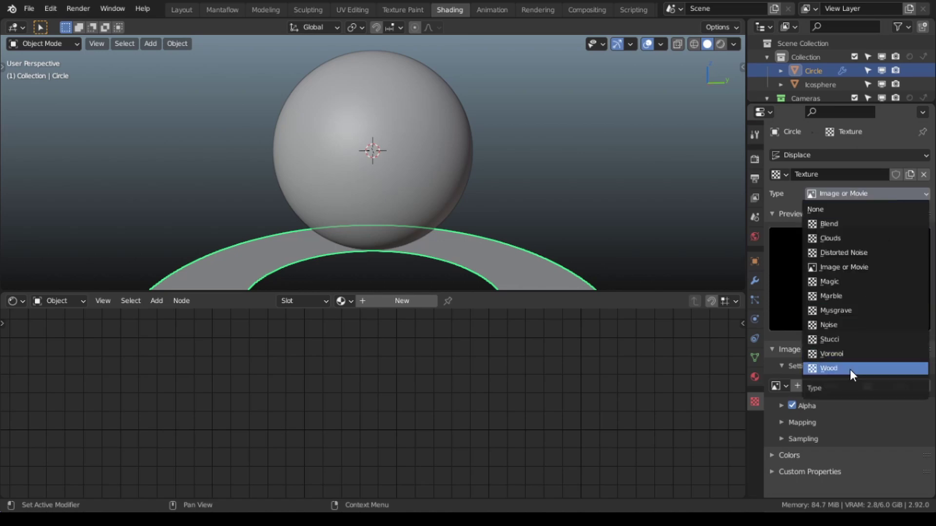
click(851, 354)
middle_drag(541, 188, 500, 188)
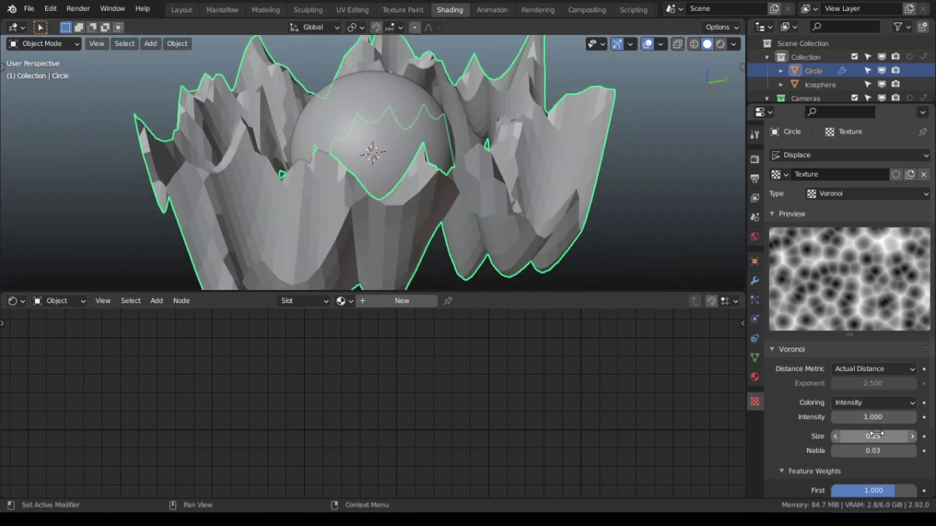
drag(872, 436, 857, 436)
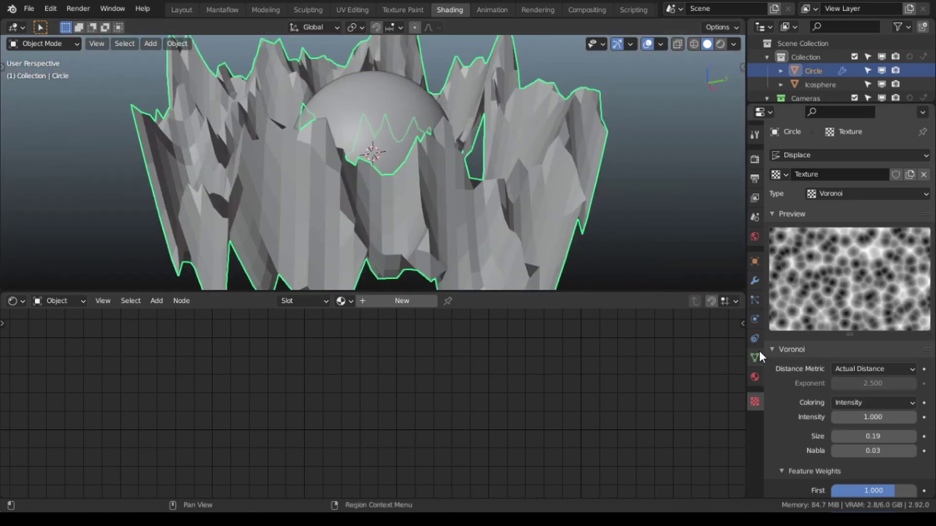
Step: Lower the Displace strength to 0.080 and shade the ring smooth
click(754, 282)
drag(872, 291, 838, 291)
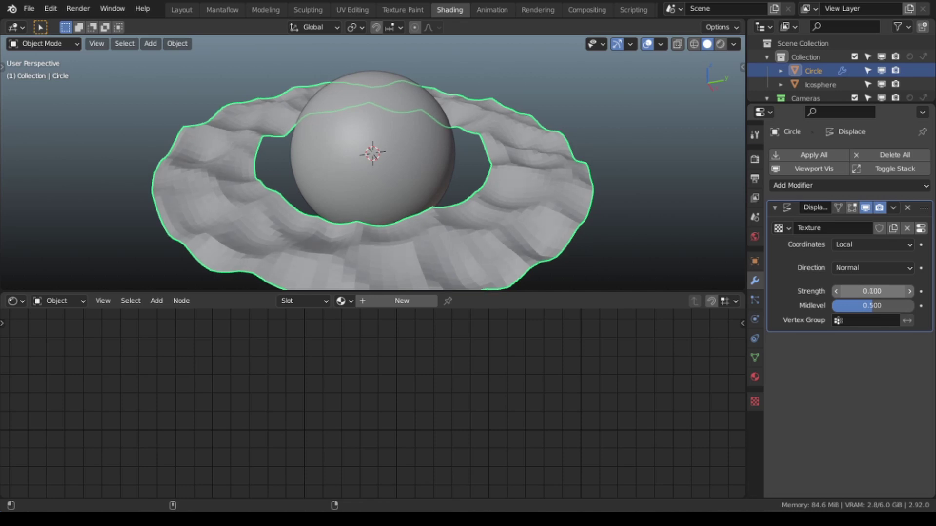
right_click(521, 209)
click(522, 209)
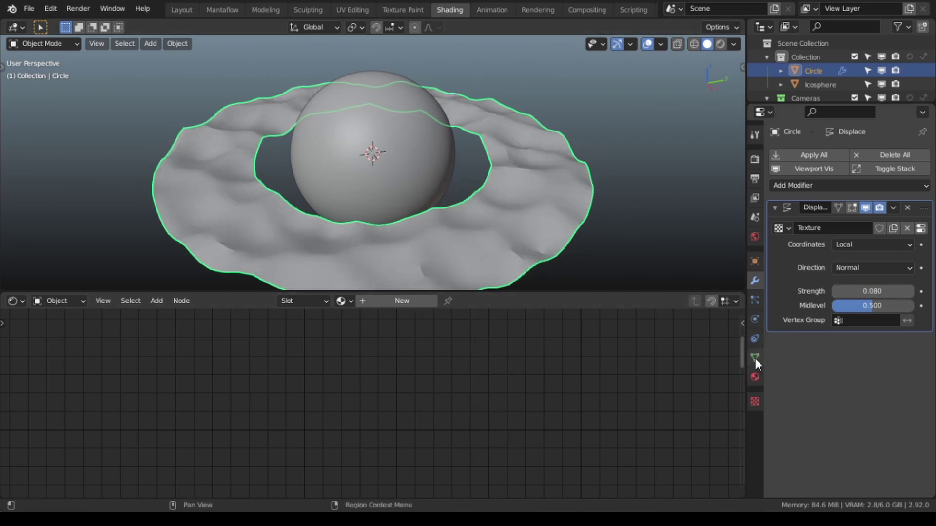
Step: Reduce the Voronoi displacement texture's size to 0.15
click(755, 401)
drag(875, 436, 863, 436)
middle_drag(341, 156, 414, 142)
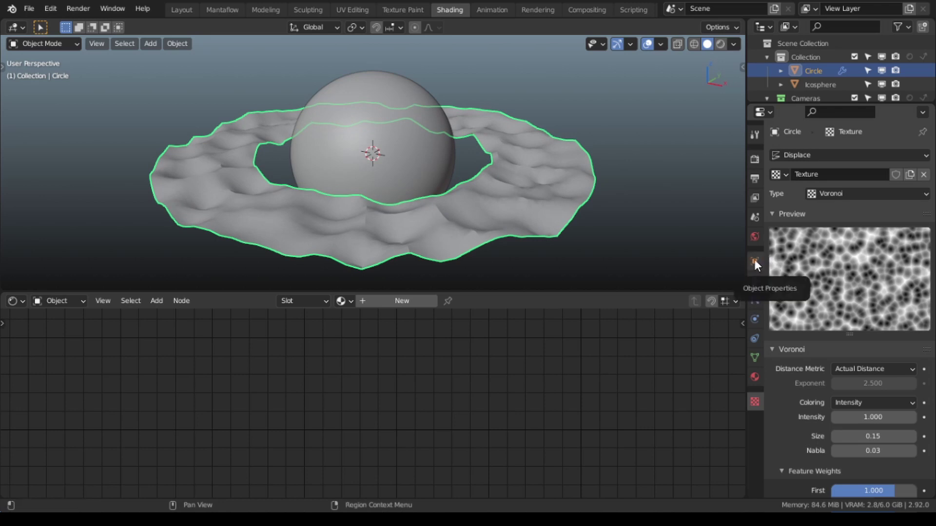
Step: Add a Solidify modifier after the Displace modifier and set its offset to 0
click(754, 282)
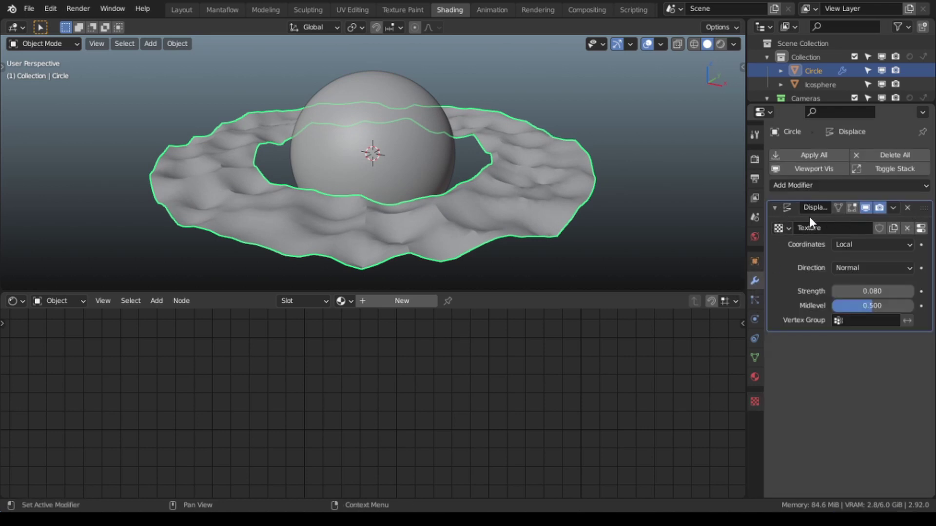
click(775, 208)
click(794, 186)
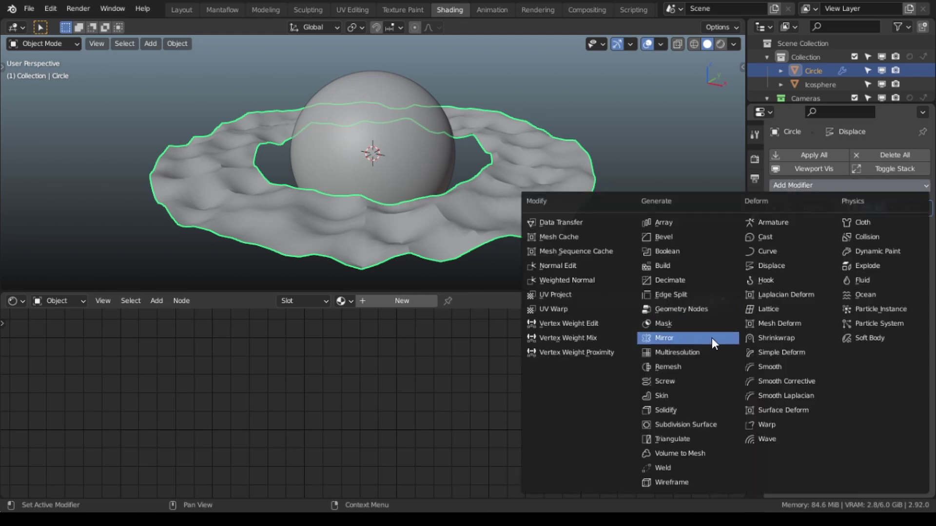
click(681, 410)
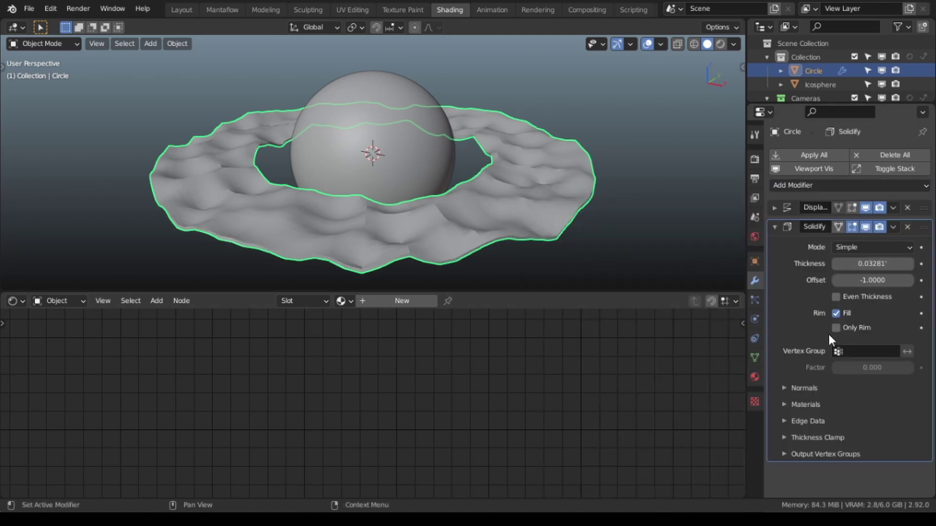
click(868, 280)
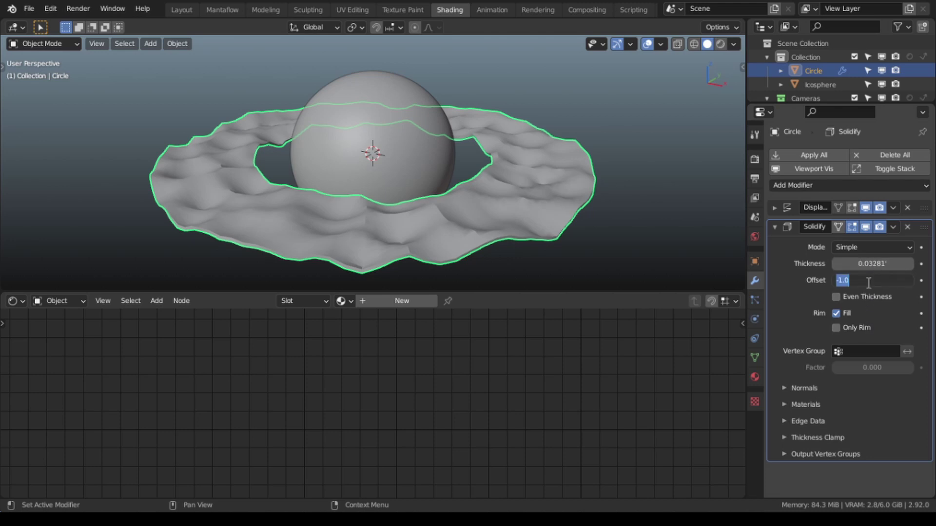
text(0)
key(Return)
mouse_move(472, 223)
middle_down()
mouse_move(464, 205)
mouse_move(466, 214)
middle_up()
scroll(465, 215, up, 3)
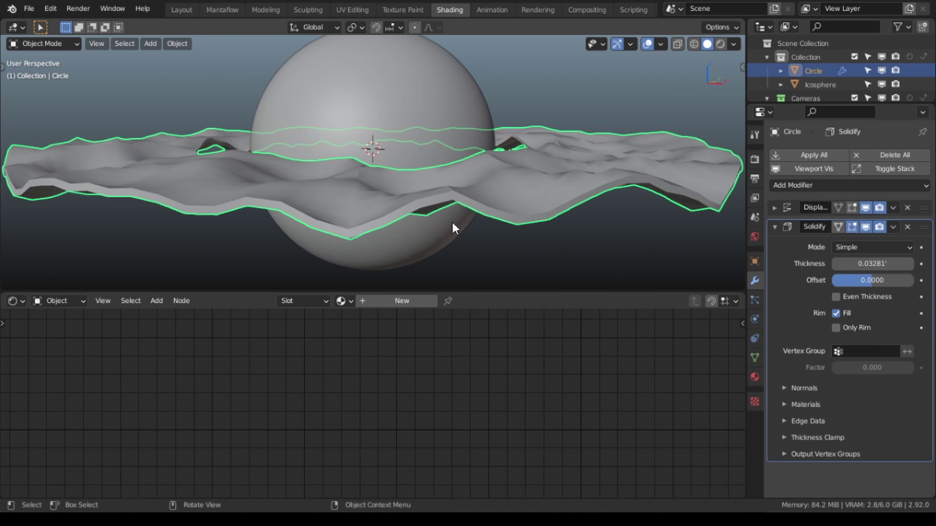
Step: Compare other Solidify offsets on the ring, then settle on an offset of 0 and a thickness of about 0.03131'
key(BackSpace)
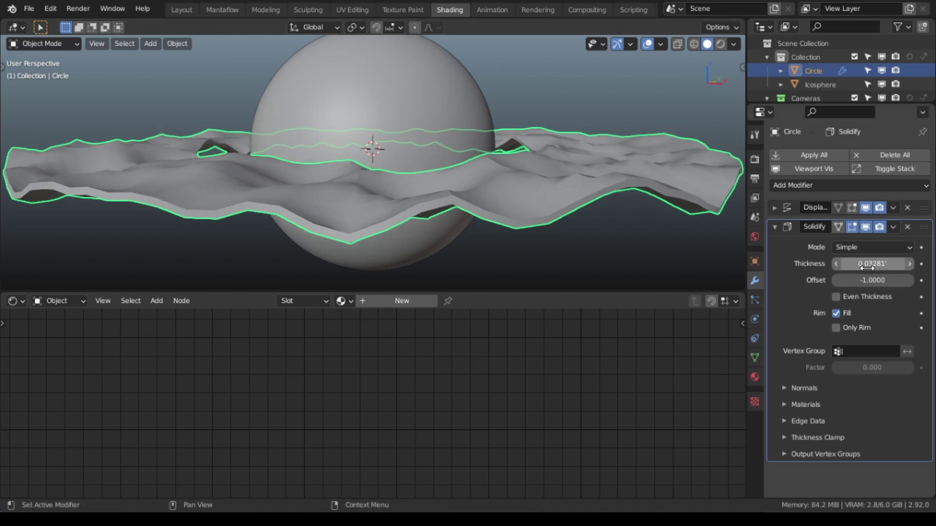
mouse_move(867, 267)
mouse_down()
mouse_move(907, 280)
mouse_move(871, 264)
mouse_up()
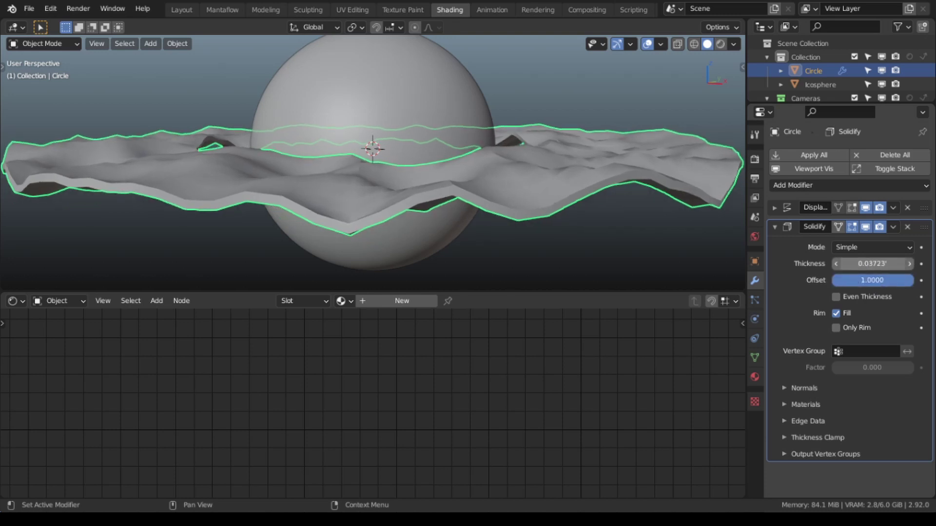
click(867, 281)
text(0)
key(Return)
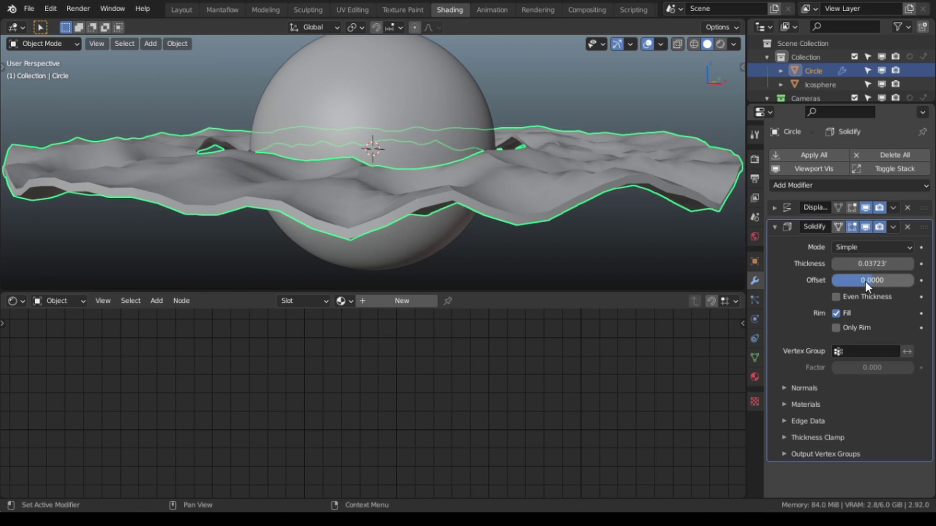
drag(861, 264, 861, 264)
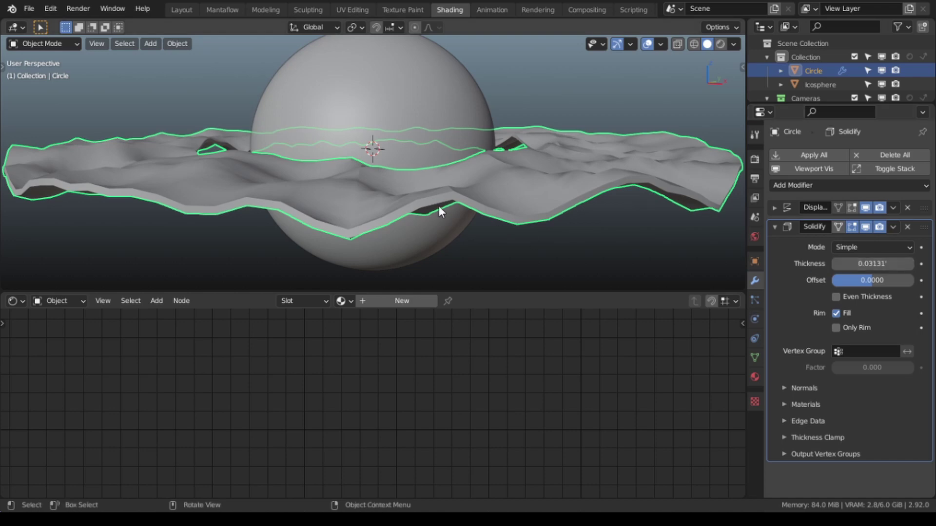
mouse_move(432, 202)
middle_down()
mouse_move(492, 223)
mouse_move(423, 223)
mouse_move(484, 241)
mouse_move(429, 235)
mouse_move(402, 212)
mouse_move(450, 200)
middle_up()
scroll(493, 223, down, 5)
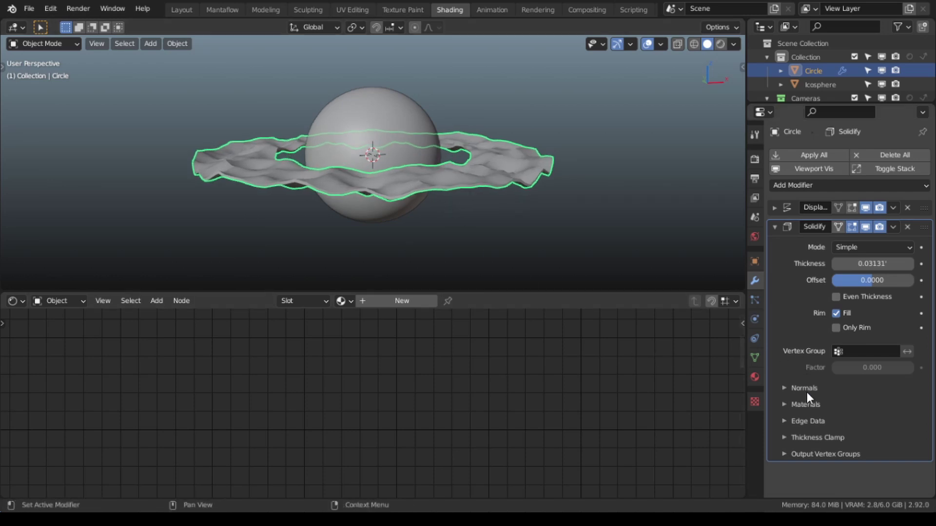
click(782, 403)
click(781, 403)
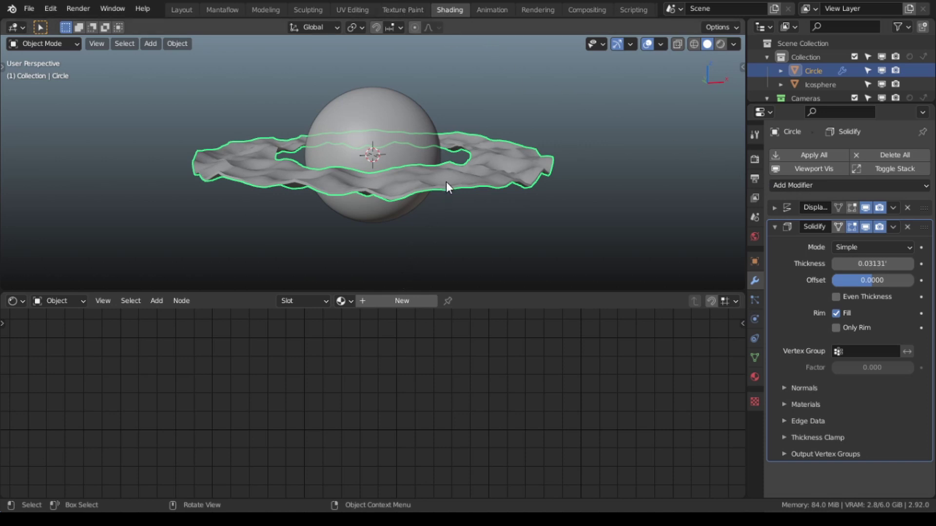
Step: Create a new material for the ring and change its surface shader to Diffuse Material
click(402, 301)
scroll(428, 409, down, 2)
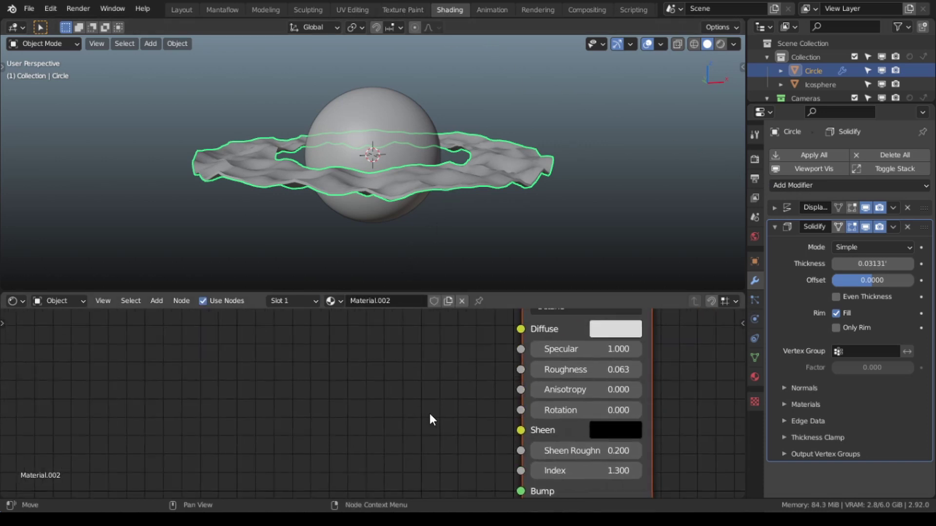
click(754, 377)
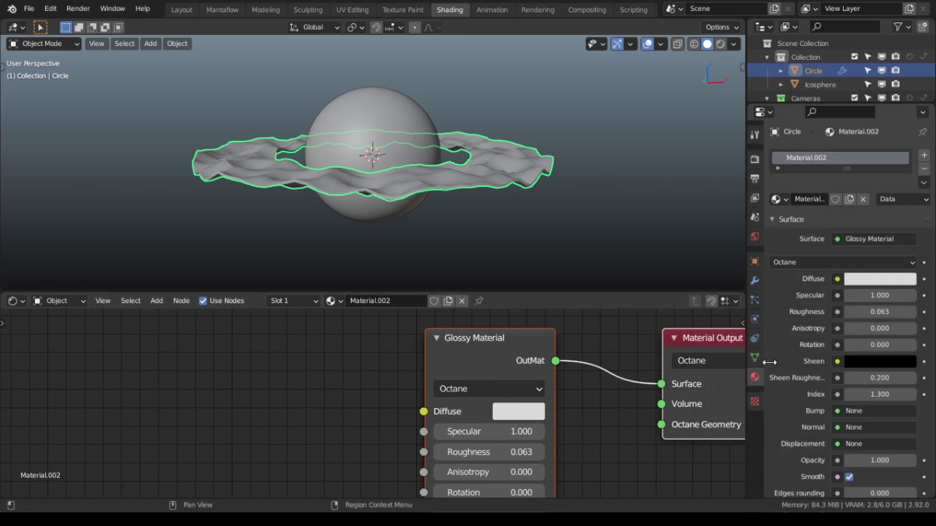
click(855, 245)
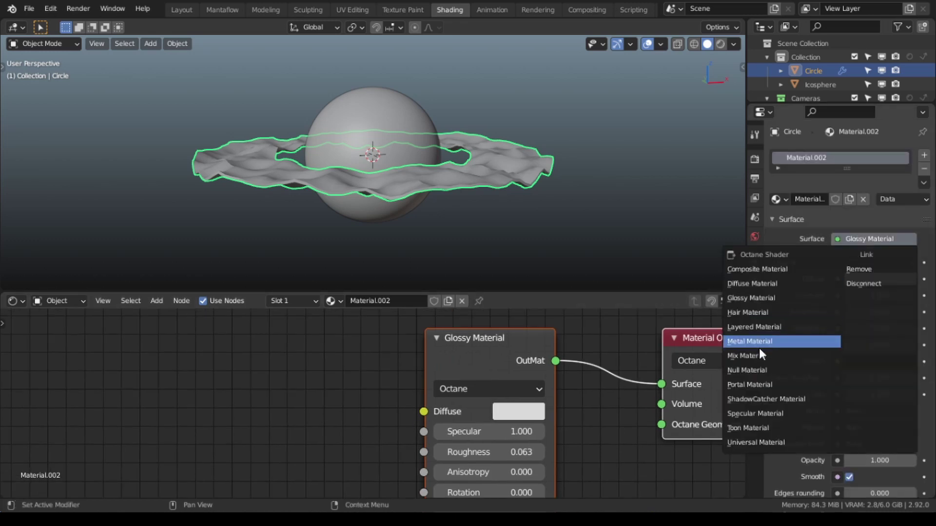
click(757, 283)
middle_drag(559, 418, 593, 379)
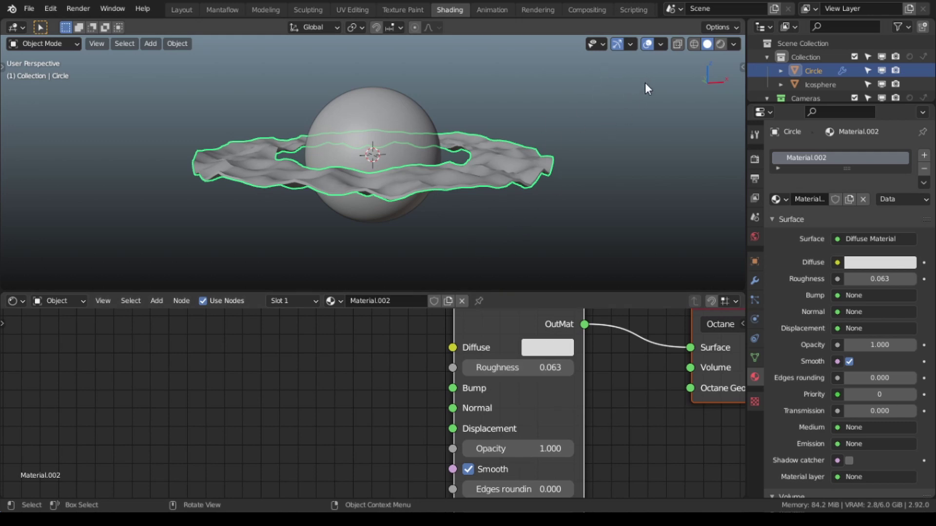
middle_drag(565, 383, 538, 432)
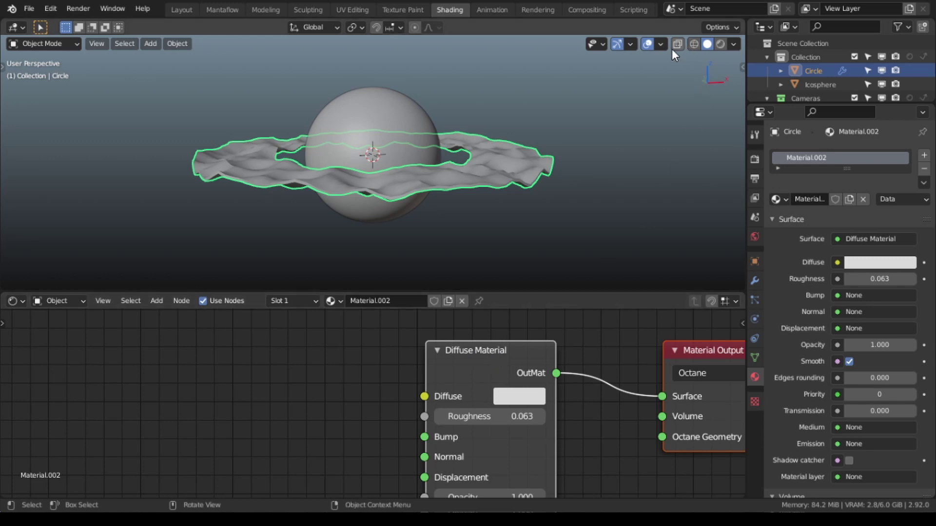
Step: Switch the viewport to rendered shading and hide its gizmos and overlays to preview the ring around the black hole
click(719, 43)
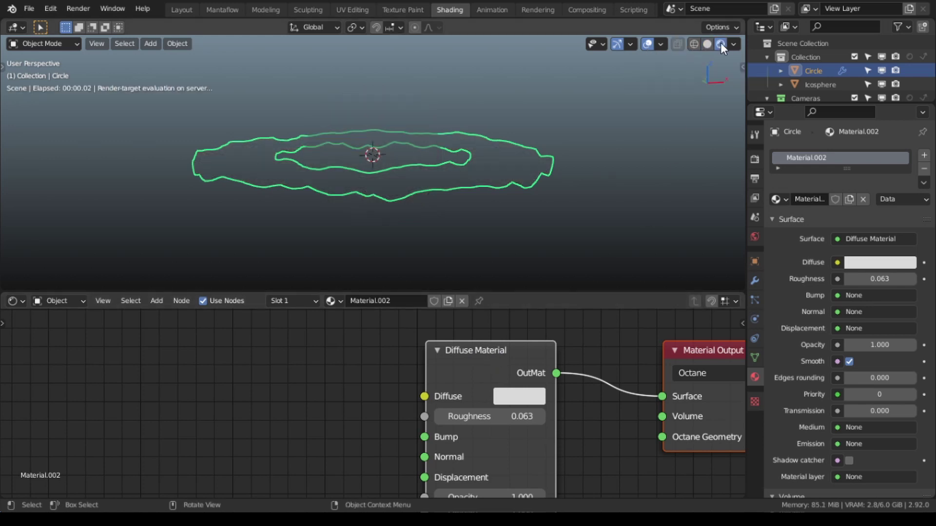
click(618, 44)
click(645, 44)
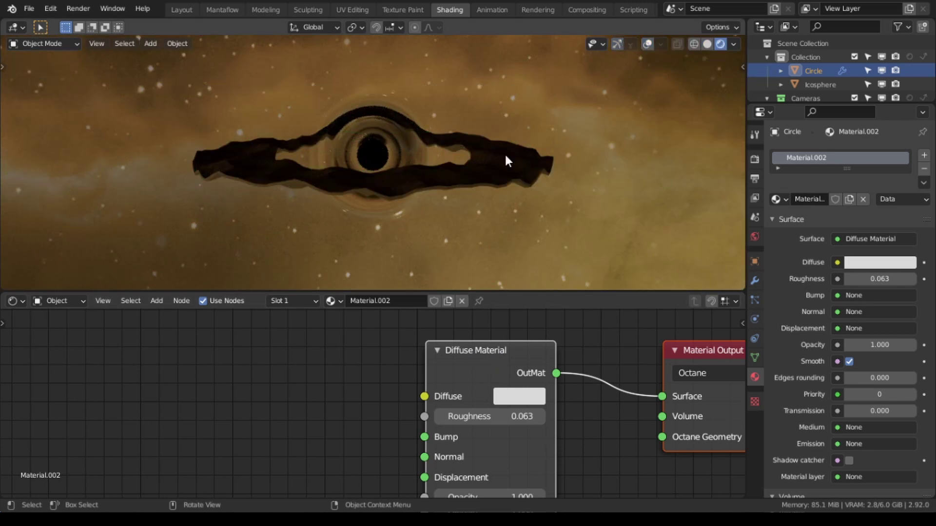
middle_drag(425, 153, 444, 148)
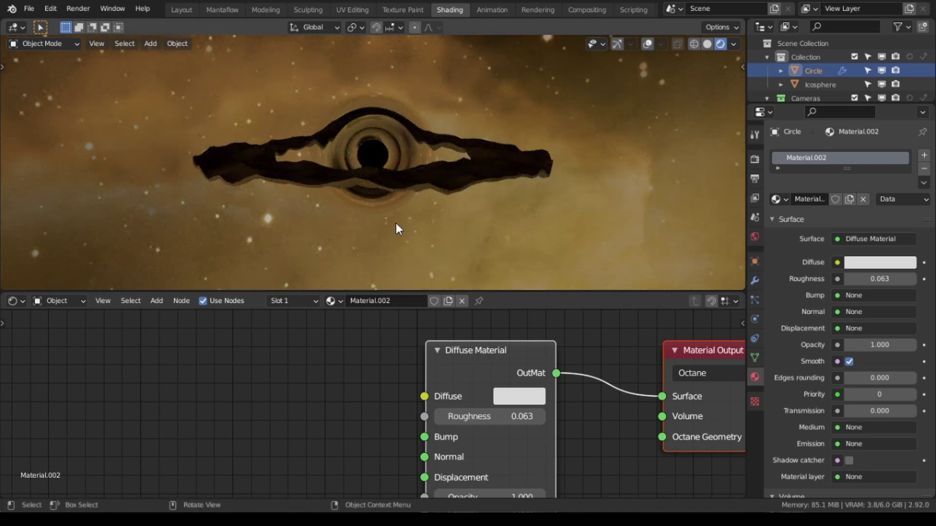
Step: Add a Black Body Emission node to the ring's material and connect it to the Diffuse Material's Emission input
middle_drag(393, 168, 398, 174)
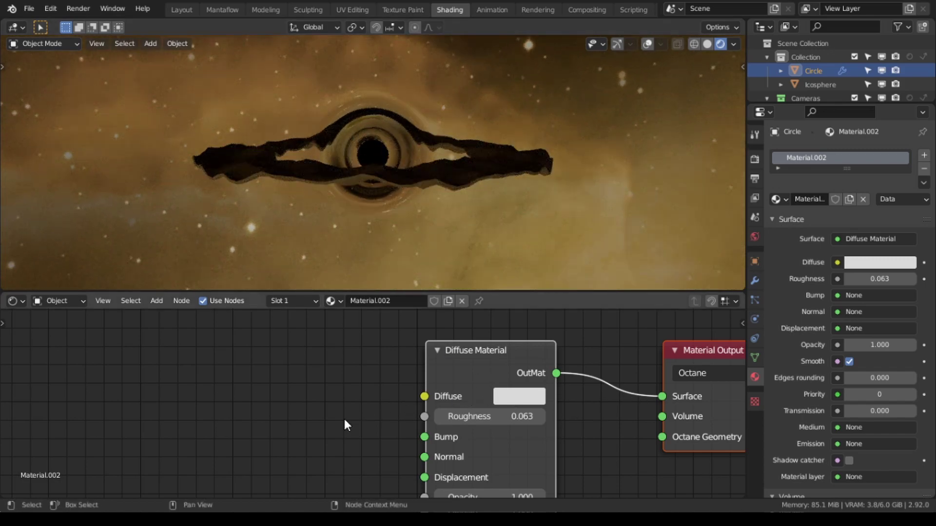
middle_drag(325, 419, 405, 364)
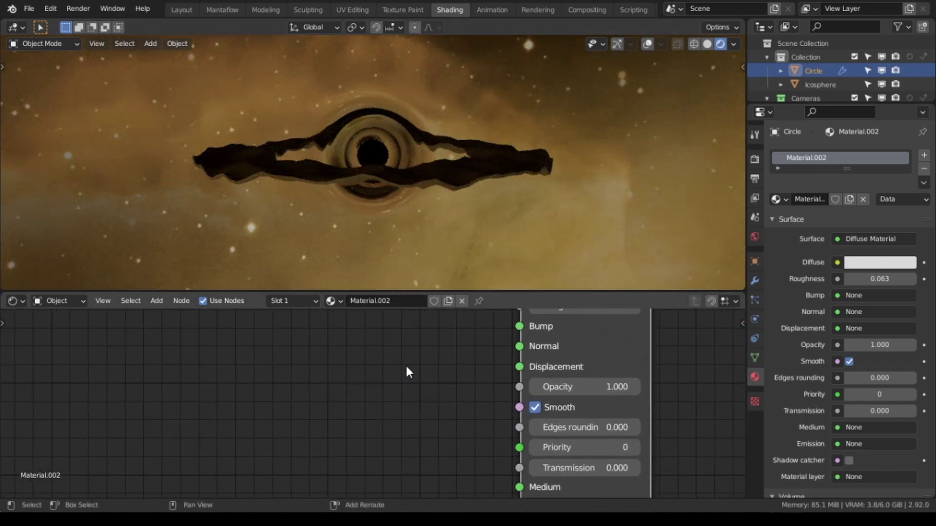
key(shift+a)
click(379, 240)
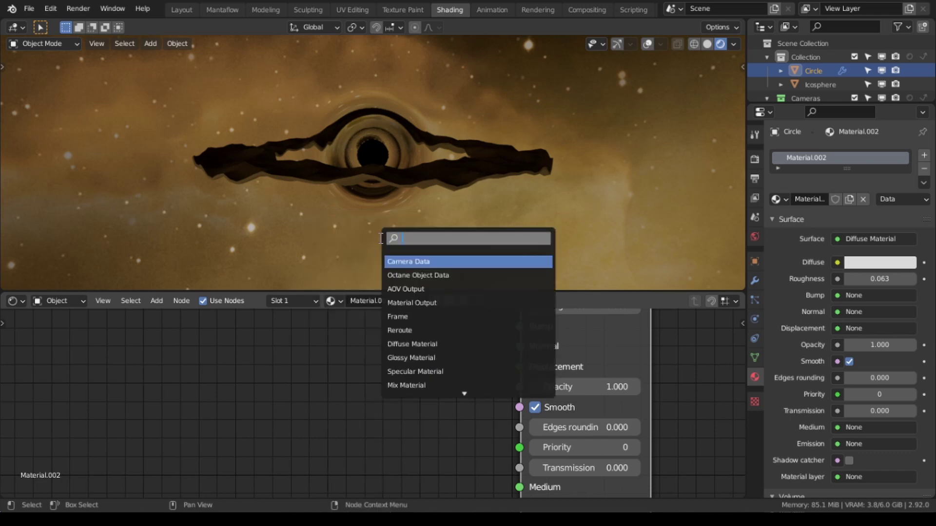
text(emss)
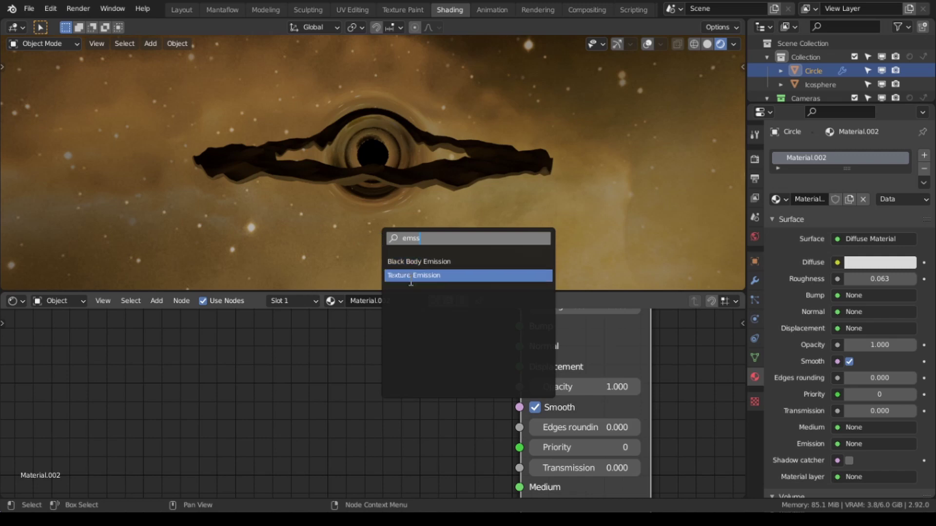
click(414, 261)
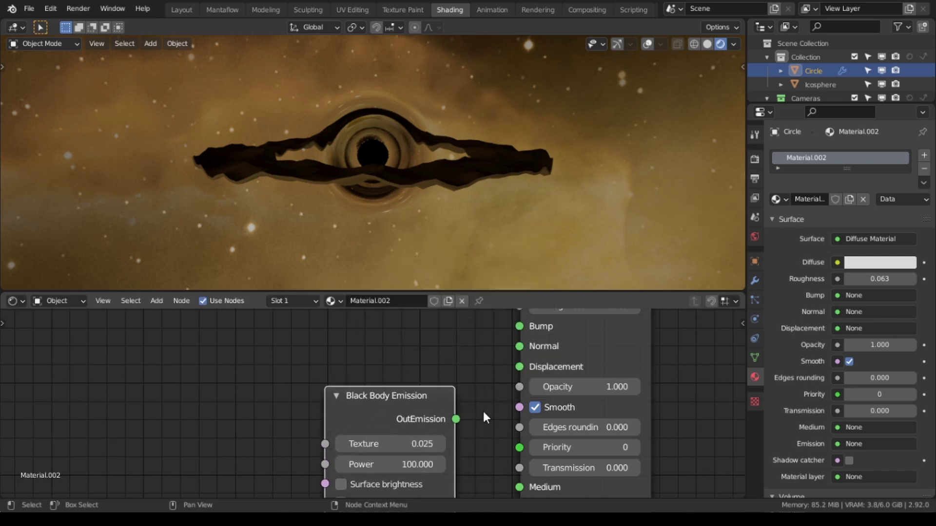
middle_drag(483, 412, 460, 379)
drag(430, 355, 494, 443)
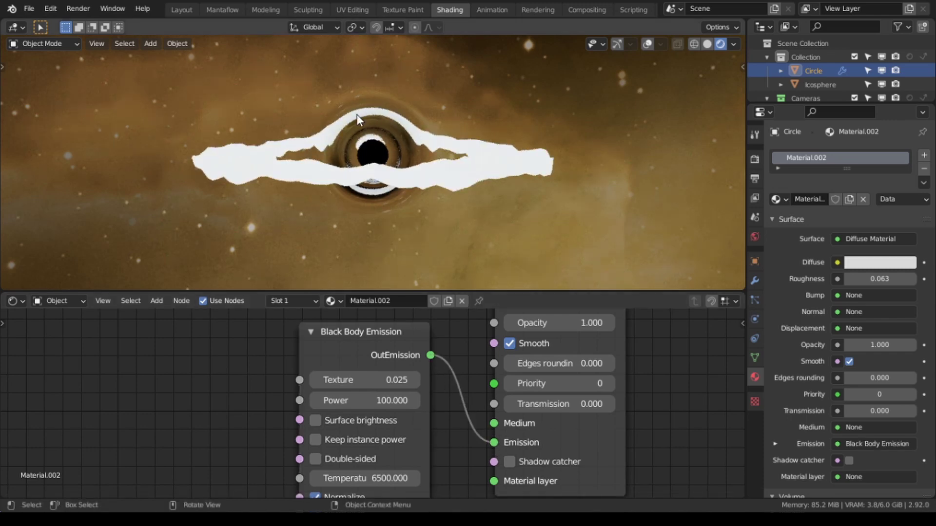
Step: Add a Noise Tex node and connect its output to the Distribution input of the Black Body Emission node
middle_drag(238, 376, 311, 341)
shift+scroll(329, 379, down, 4)
middle_drag(322, 381, 288, 397)
middle_drag(290, 439, 347, 423)
key(shift+a)
click(286, 238)
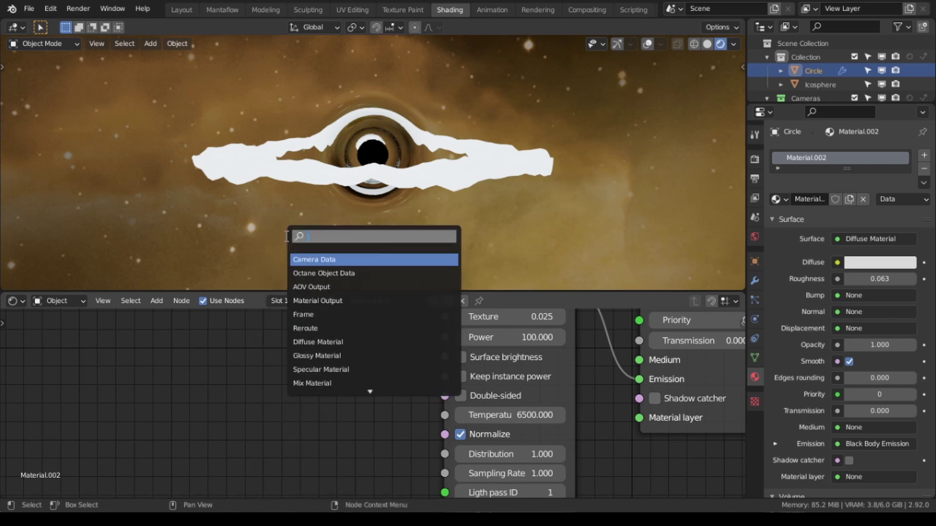
text(noise)
key(Return)
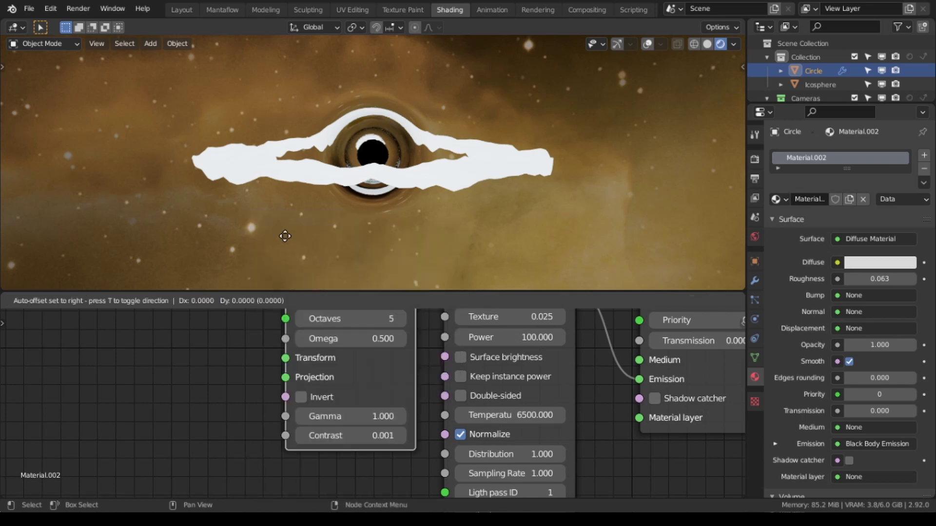
click(272, 334)
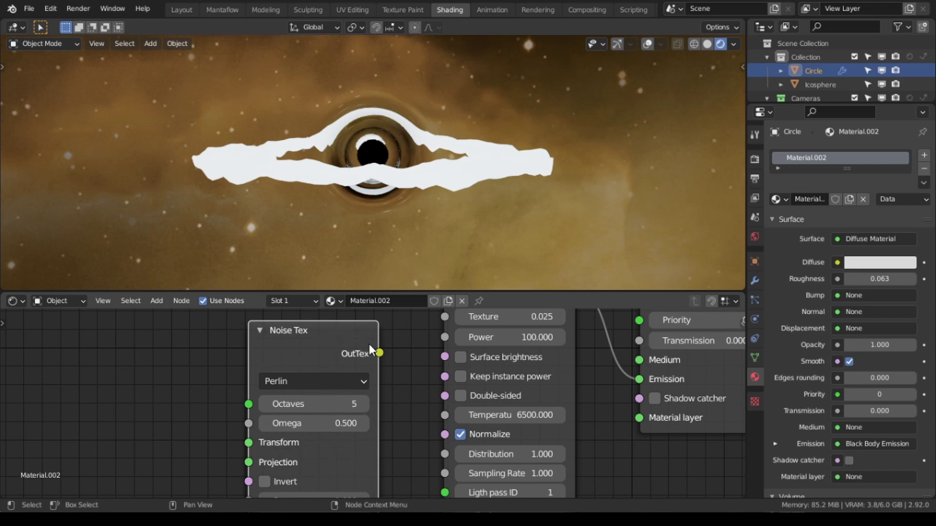
middle_drag(376, 353, 399, 328)
drag(349, 323, 460, 433)
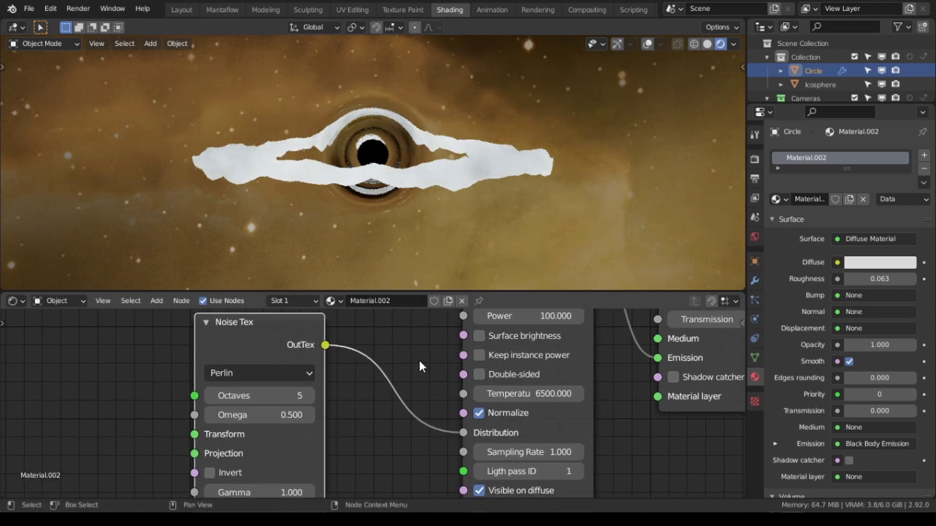
Step: Connect the noise texture's output to the Diffuse Material's Opacity input as well
middle_drag(419, 367, 372, 396)
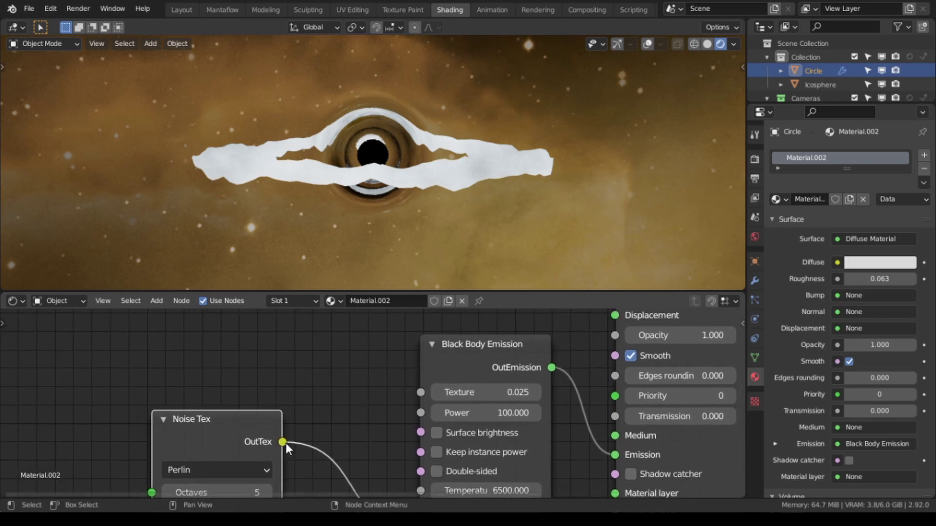
drag(284, 443, 610, 335)
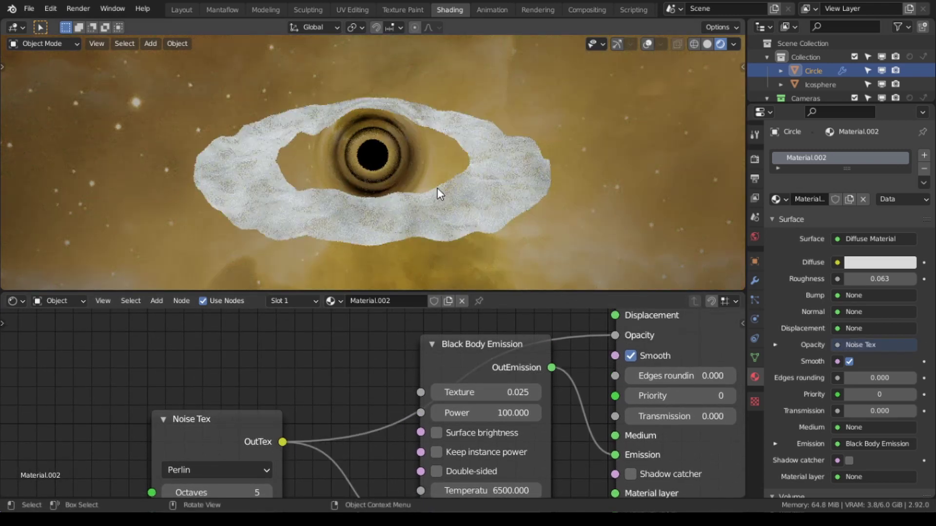
scroll(490, 208, up, 2)
shift+middle_drag(490, 207, 483, 166)
Step: Raise the noise texture's gamma to 2.1 to make the ring more transparent
middle_drag(324, 356, 339, 340)
middle_drag(313, 409, 324, 378)
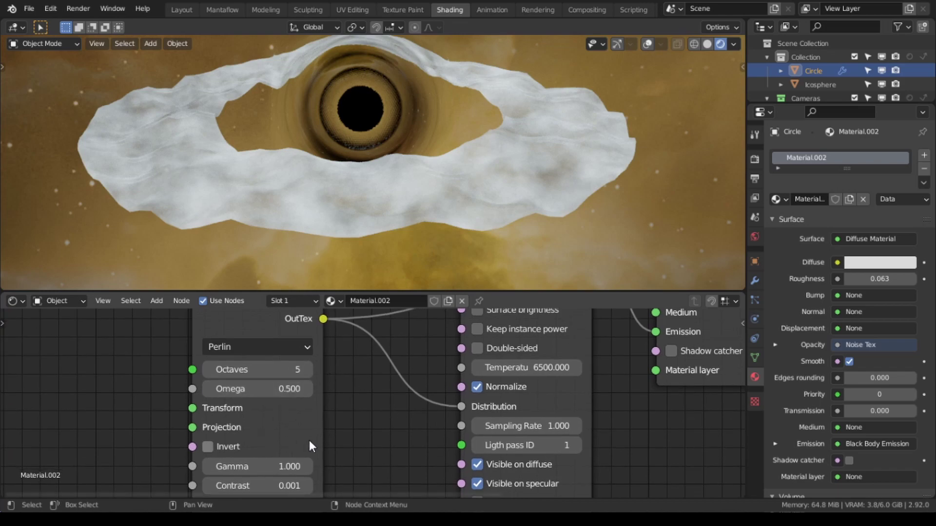
middle_drag(318, 465, 319, 448)
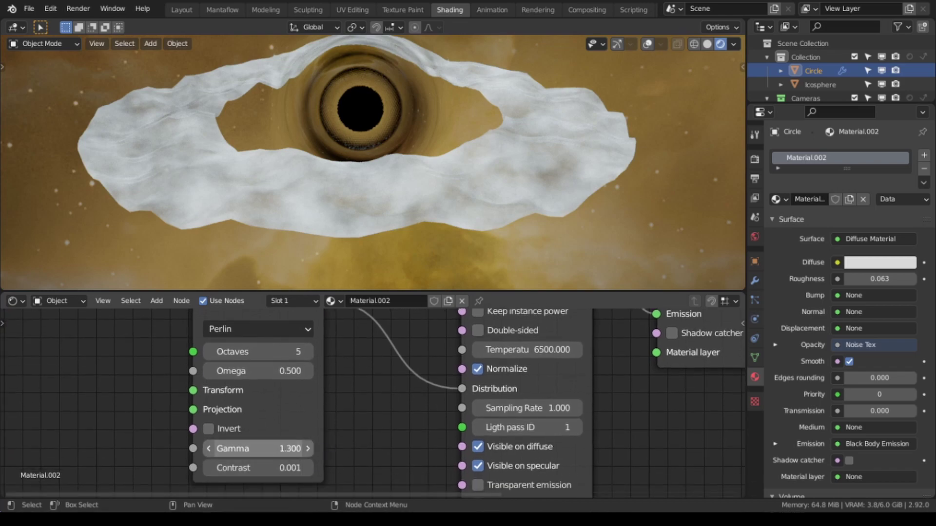
drag(258, 448, 273, 449)
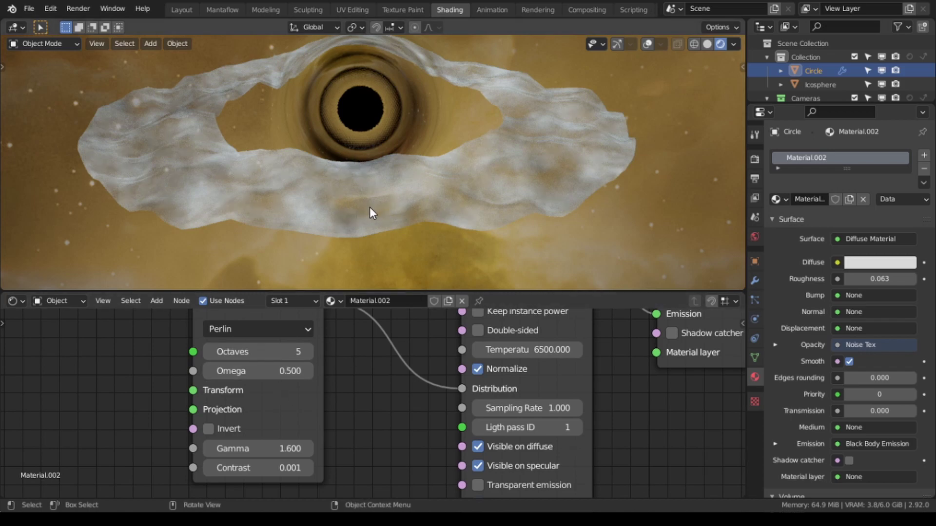
drag(259, 449, 180, 448)
drag(259, 449, 214, 448)
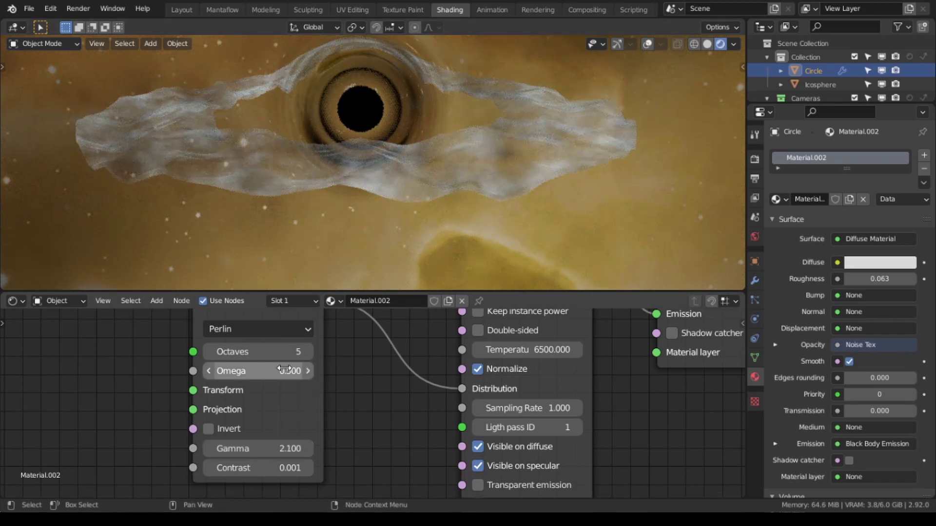
Step: Compare omega values of 0 and 0.7 on the noise texture, then settle on 0.54
key(shift)
shift+drag(256, 371, 205, 371)
middle_drag(423, 154, 309, 203)
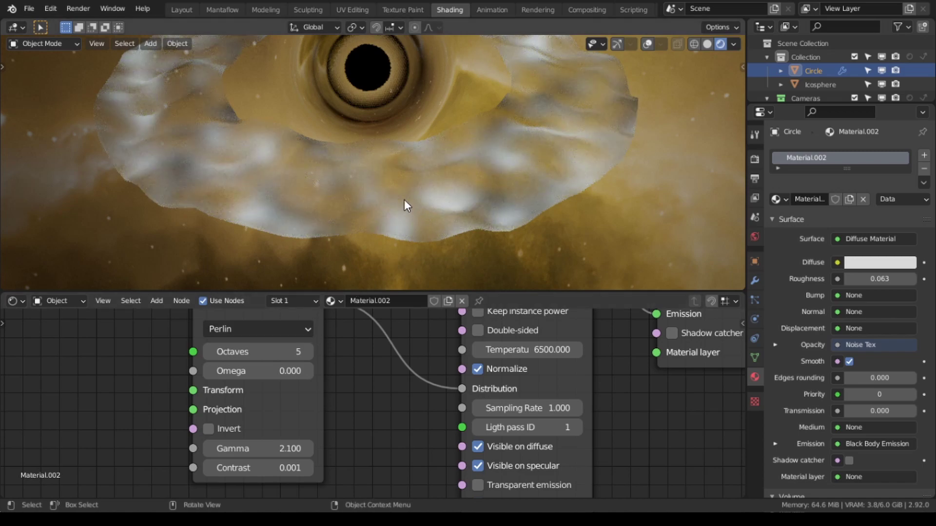
ctrl+drag(258, 371, 404, 370)
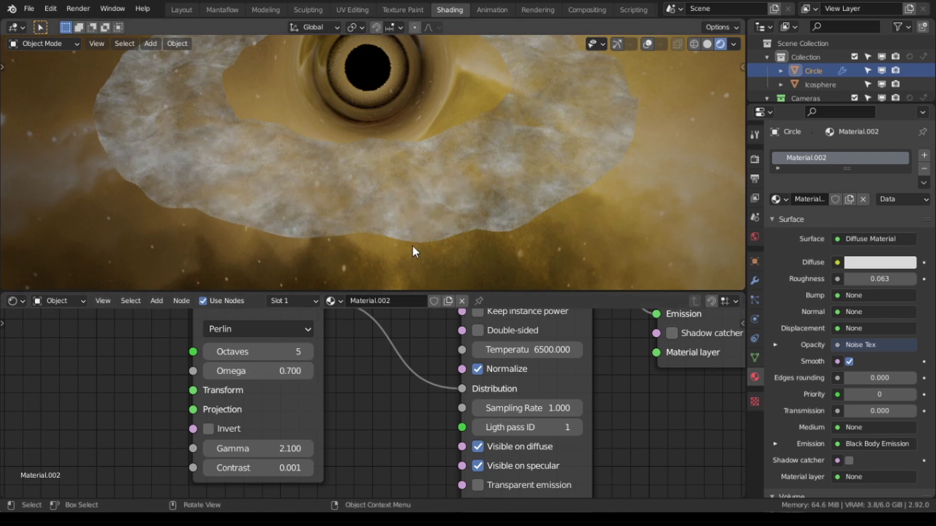
ctrl+scroll(258, 371, up, 1)
ctrl+scroll(258, 370, down, 1)
ctrl+scroll(258, 370, up, 1)
shift+drag(258, 371, 245, 370)
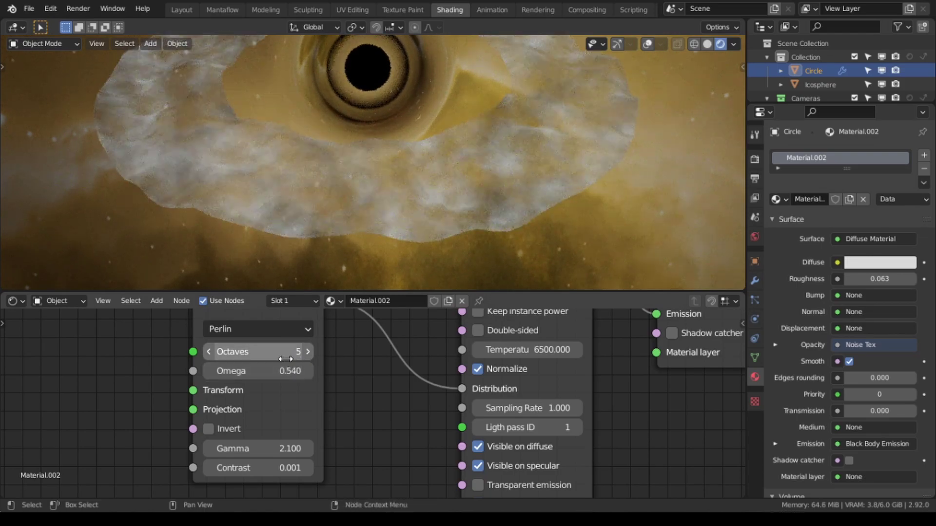
Step: Set the noise texture's octaves to 9 and its contrast to about 1.201
ctrl+scroll(258, 351, up, 2)
click(307, 352)
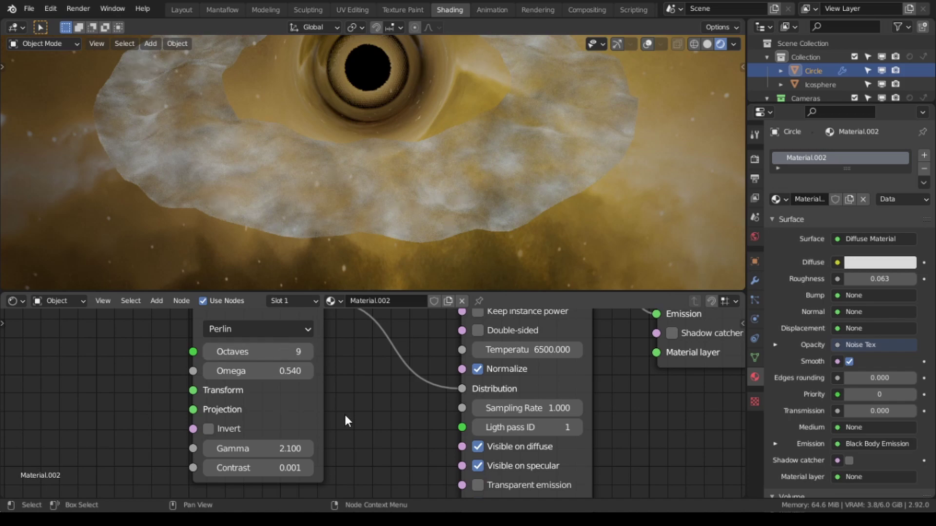
shift+scroll(279, 432, down, 2)
drag(279, 432, 312, 432)
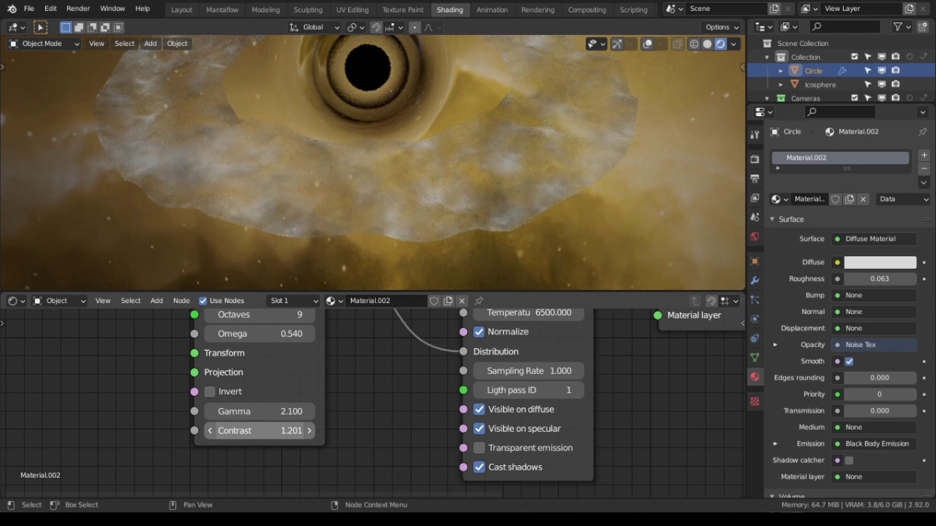
middle_drag(288, 204, 314, 163)
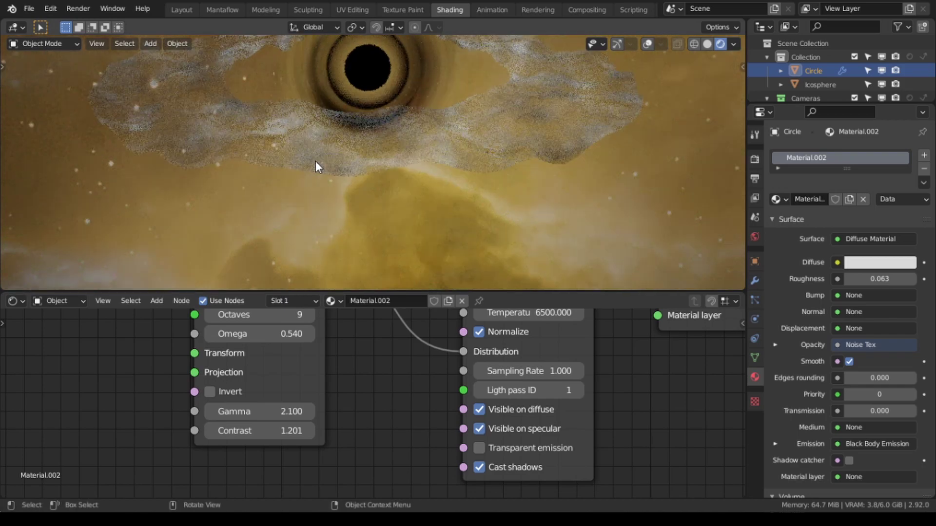
Step: Move the Noise Tex node farther from the Black Body Emission node and set the emission power to 500
middle_drag(391, 355, 357, 440)
scroll(358, 440, up, 3)
scroll(358, 441, down, 3)
drag(242, 352, 137, 355)
middle_drag(343, 402, 321, 442)
ctrl+scroll(342, 429, right, 2)
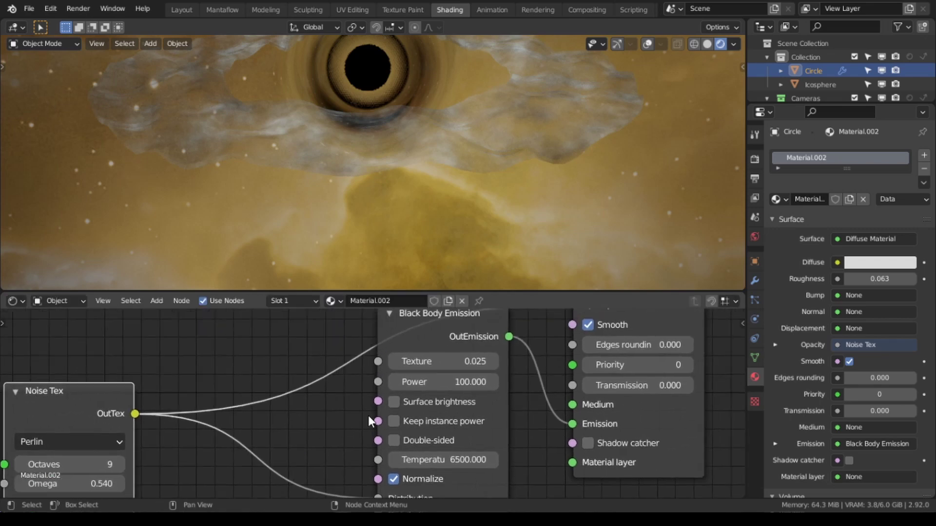
click(450, 385)
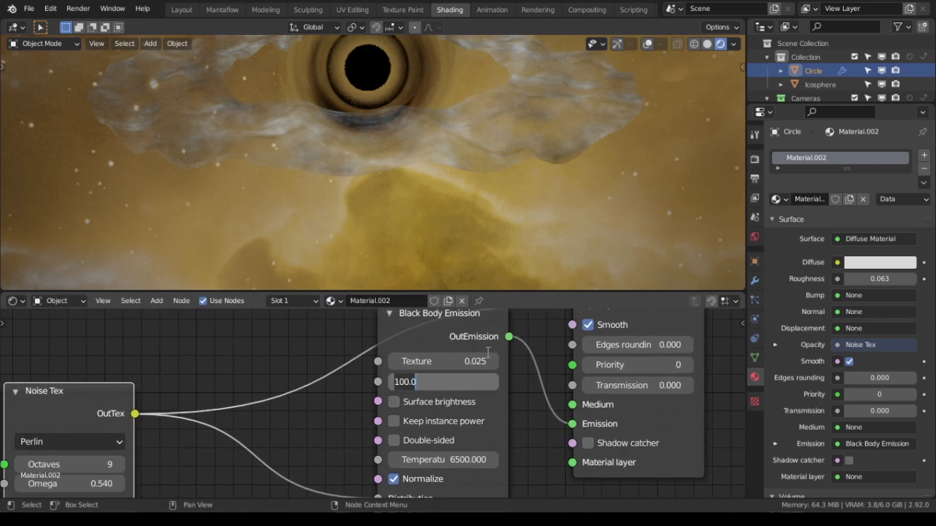
text(500)
key(Return)
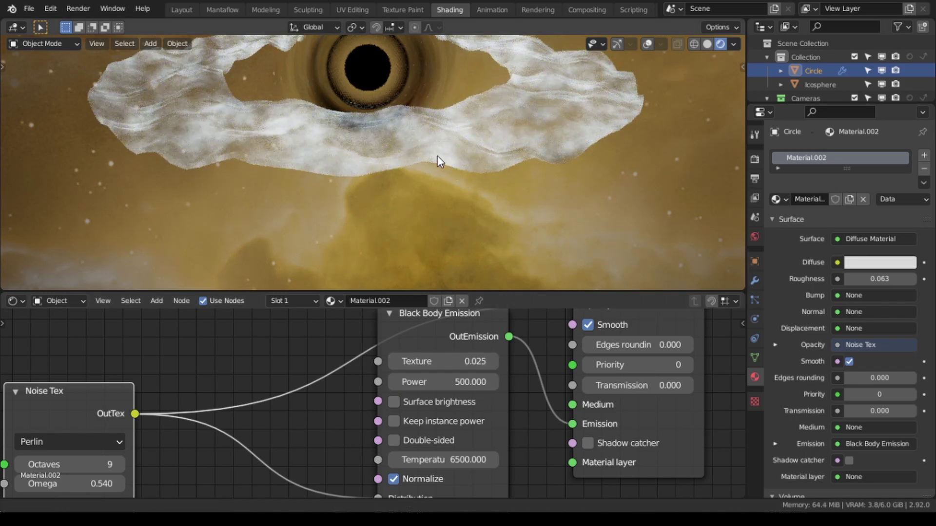
shift+middle_drag(433, 163, 398, 191)
key(KP_0)
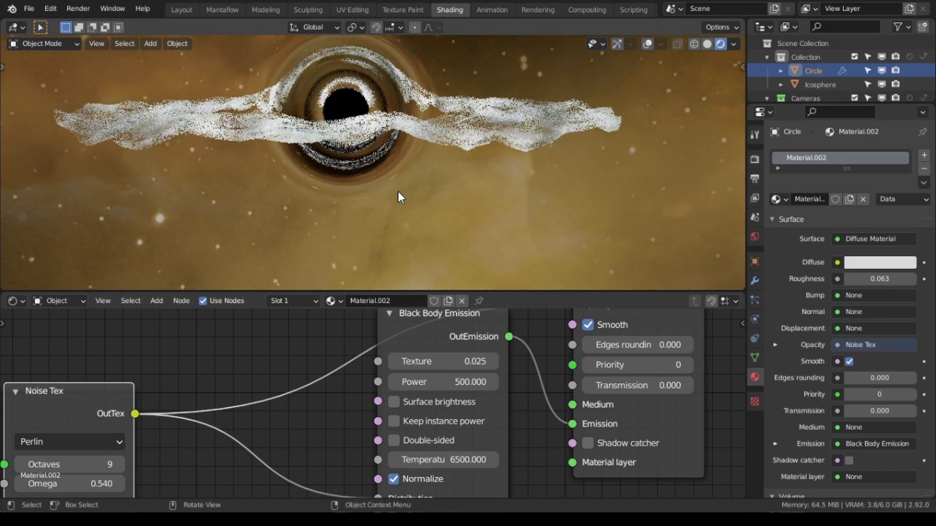
Step: Enable the Octane postprocess preview for the viewport with Override on and set its bloom power to 50
key(m)
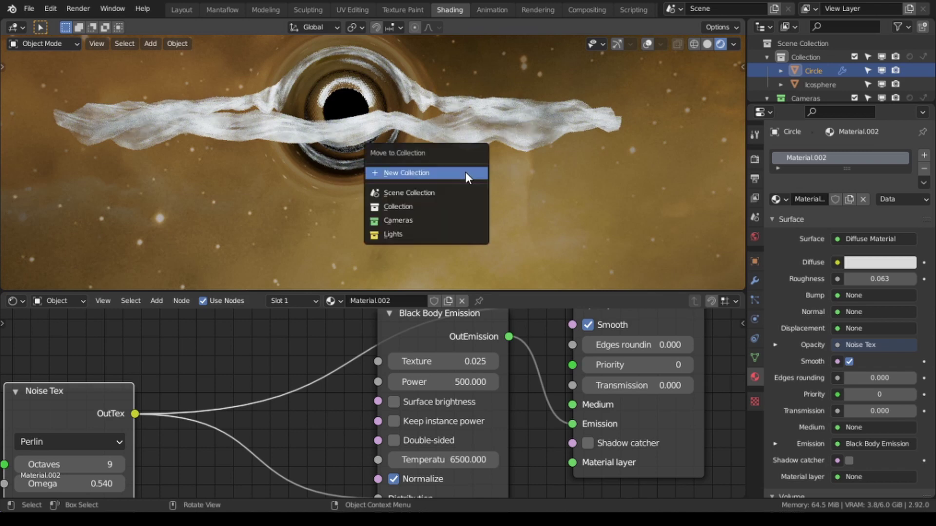
key(Escape)
key(n)
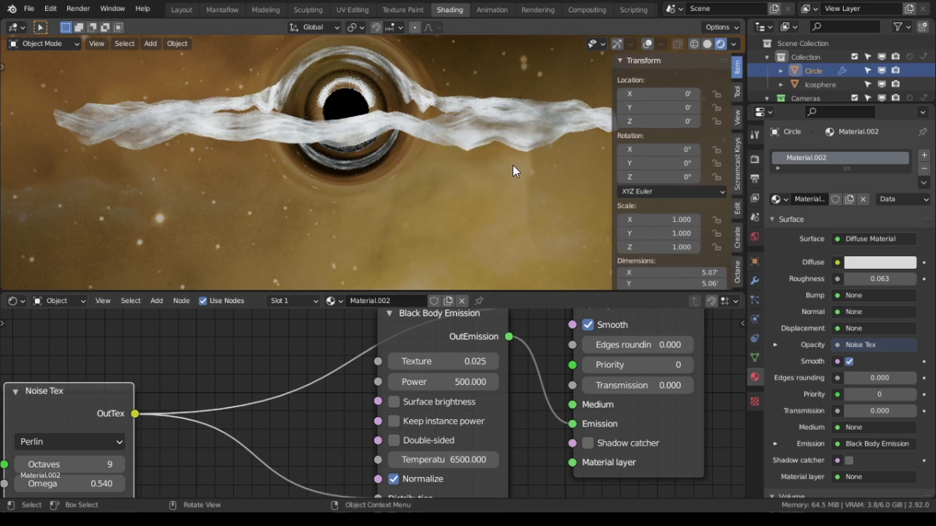
click(738, 267)
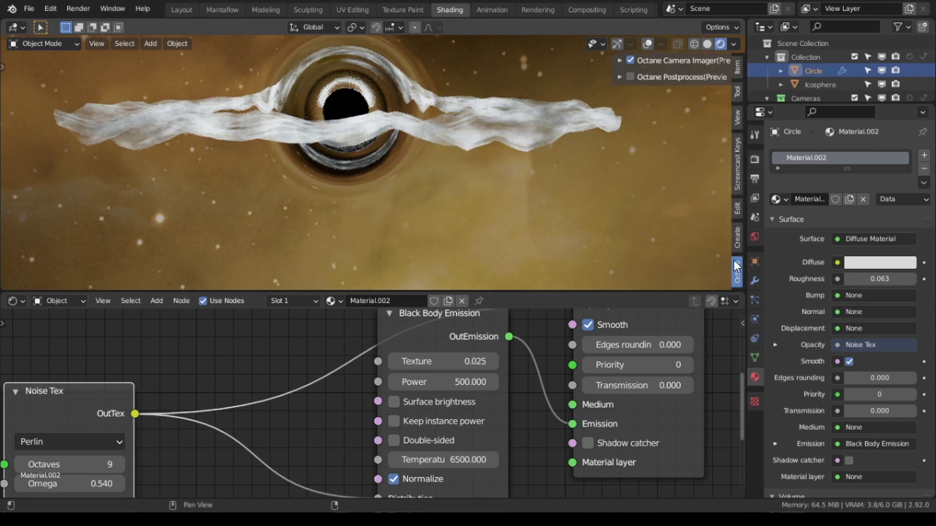
click(619, 76)
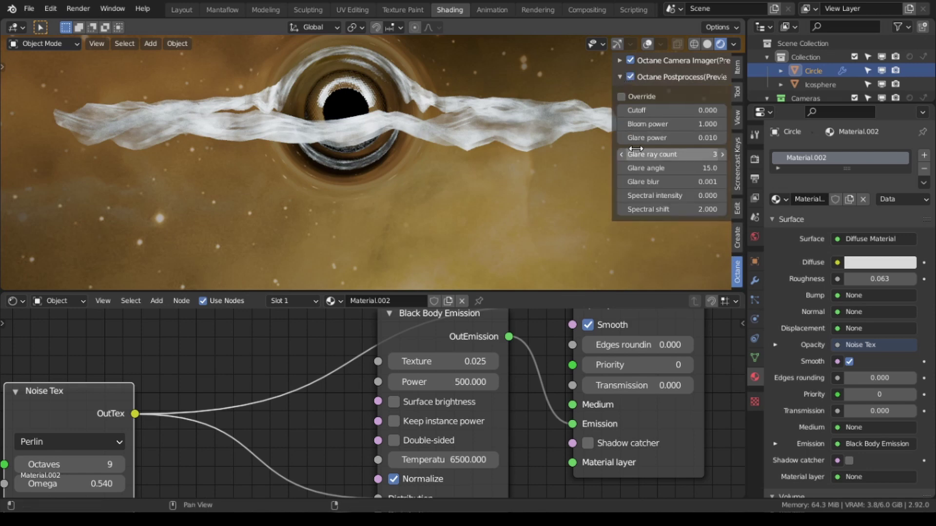
click(621, 96)
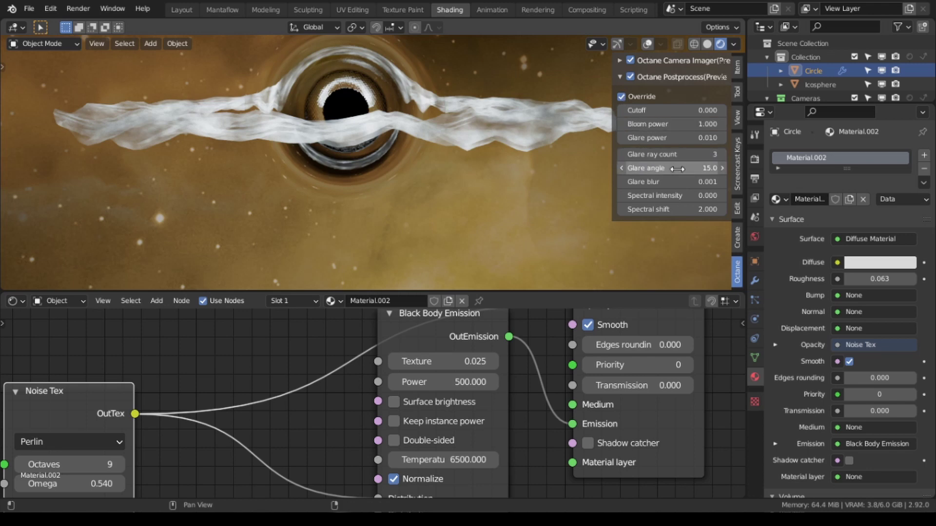
click(686, 126)
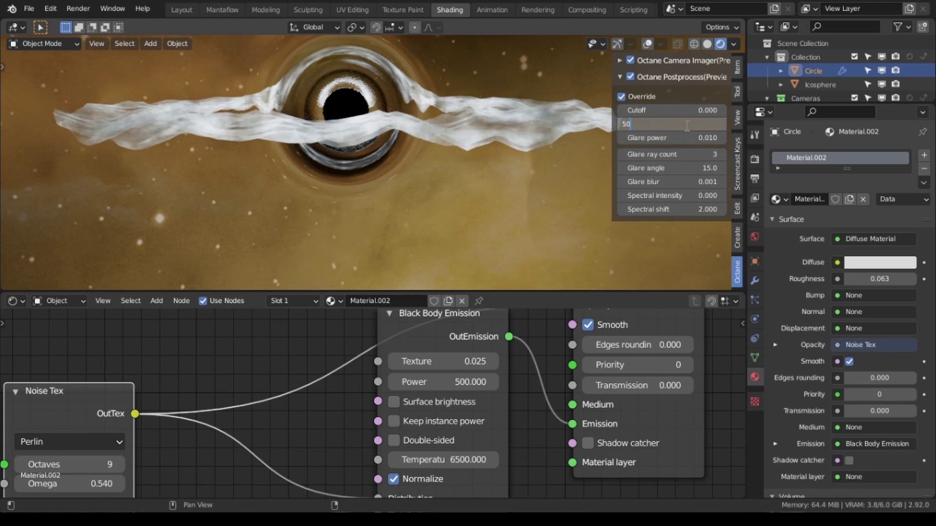
key(Return)
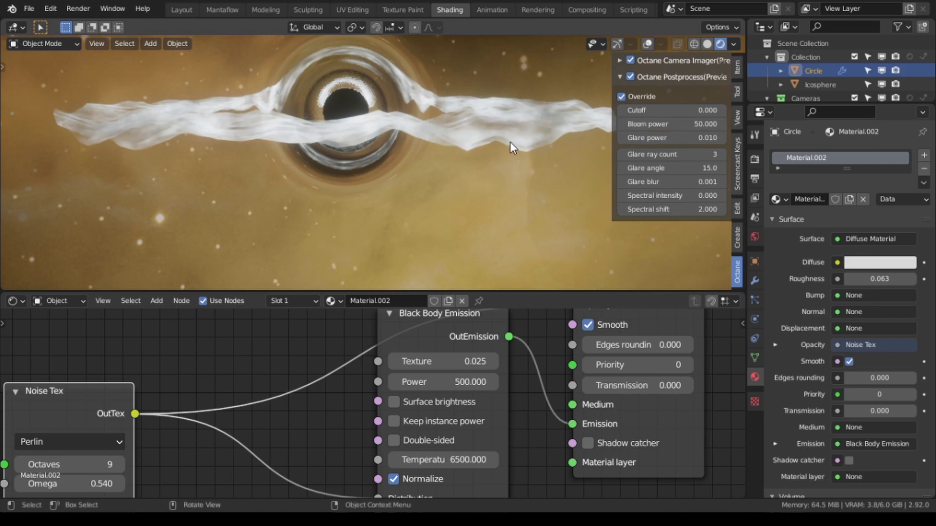
middle_drag(441, 172, 406, 203)
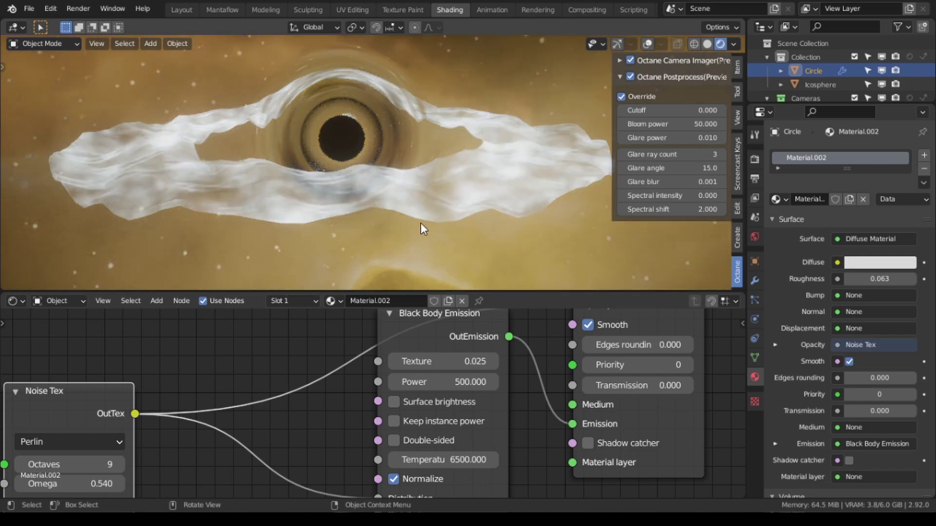
middle_drag(419, 224, 413, 218)
Step: Insert a Gradient Tex node between the Noise Tex output and the Black Body Emission node's Distribution input
middle_drag(287, 370, 345, 319)
drag(171, 342, 108, 344)
key(shift+a)
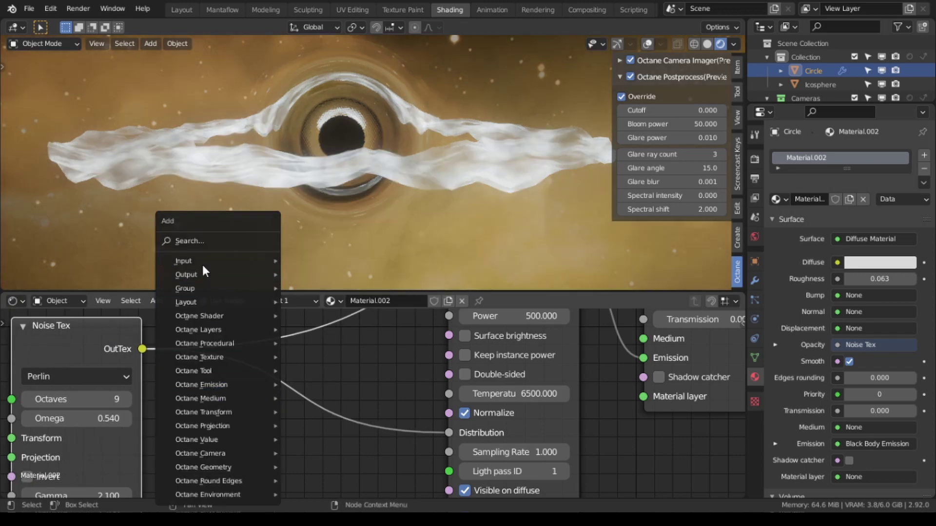
click(207, 241)
text(gradi)
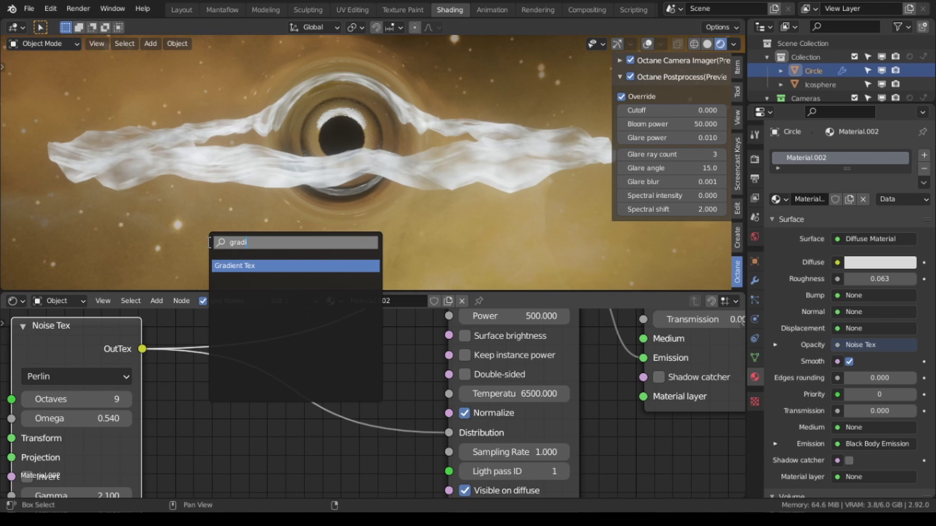
key(Return)
click(270, 340)
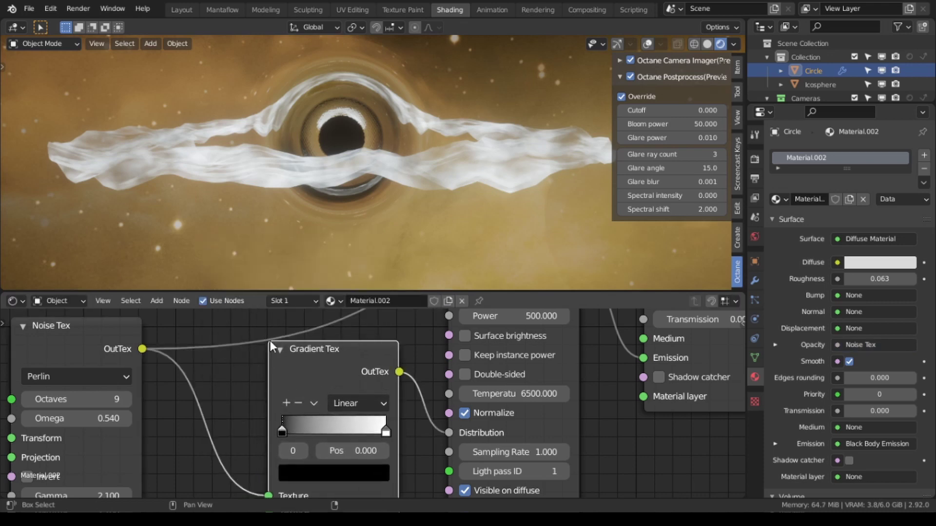
Step: Set the first color stop of the ring's emission gradient to a bright orange
middle_drag(354, 423, 341, 387)
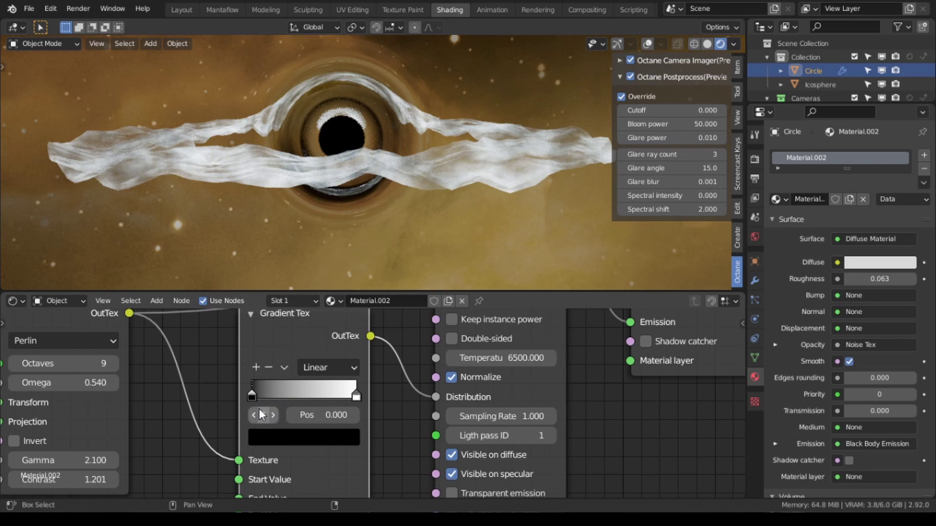
click(285, 441)
drag(406, 273, 408, 176)
mouse_move(317, 273)
mouse_down()
mouse_move(299, 293)
mouse_move(301, 284)
mouse_up()
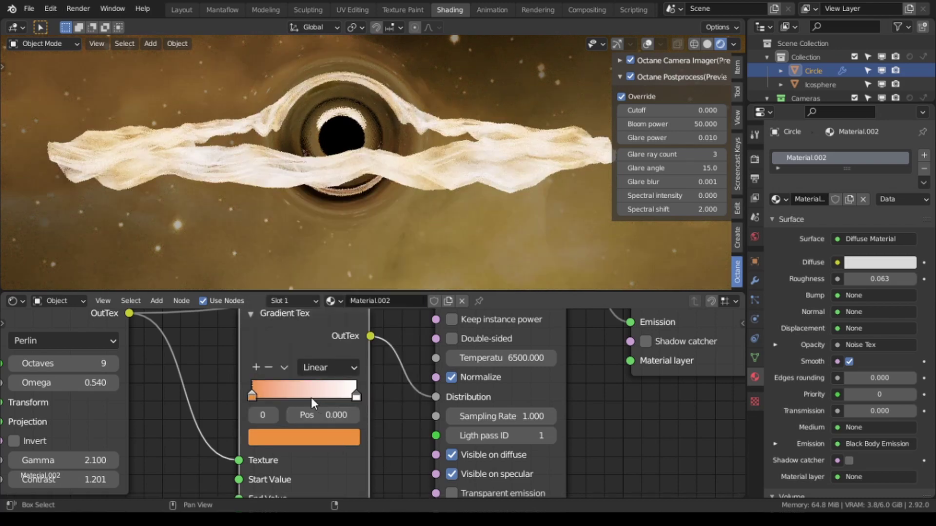
Step: Add a middle color stop at position 0.5 to the ring's gradient and make it a light yellow-orange
click(256, 366)
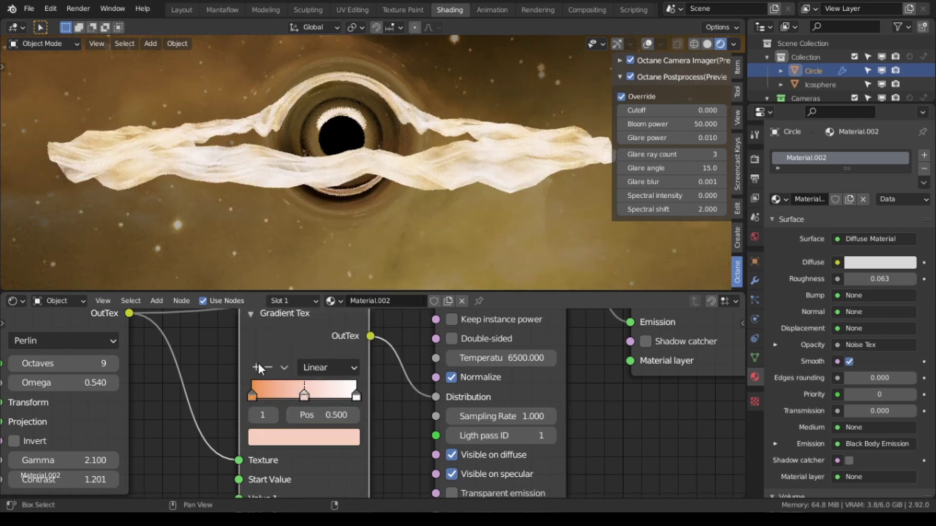
click(309, 443)
drag(336, 258, 303, 269)
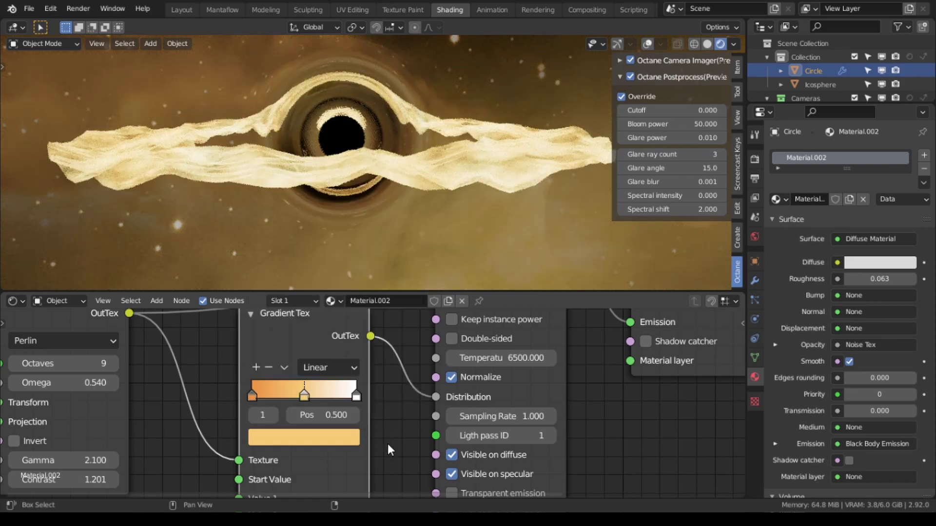
Step: Set the last color stop of the ring's gradient to a pale yellow
click(356, 395)
click(329, 434)
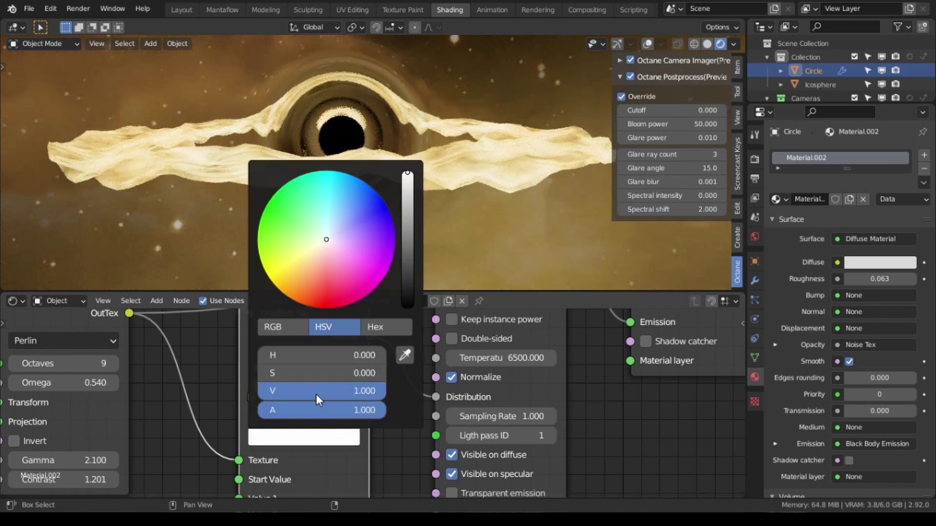
drag(315, 248, 318, 247)
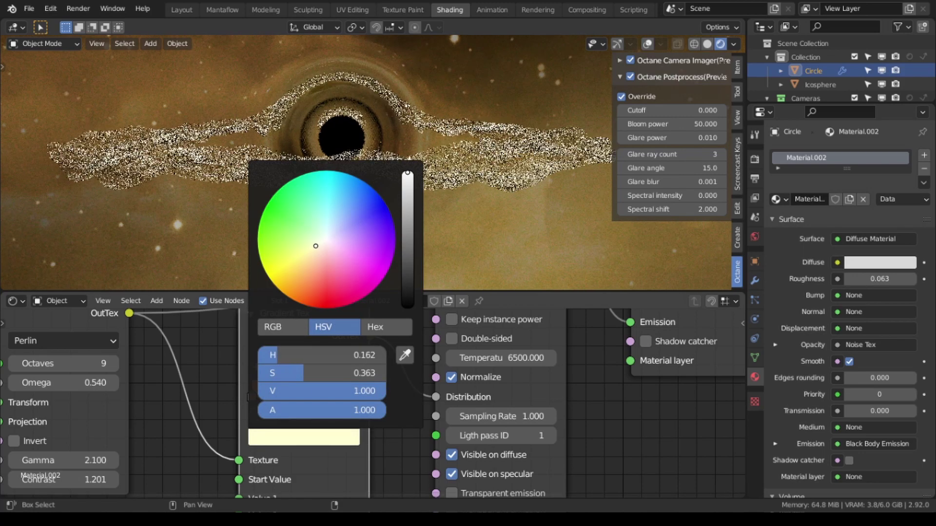
drag(315, 247, 314, 248)
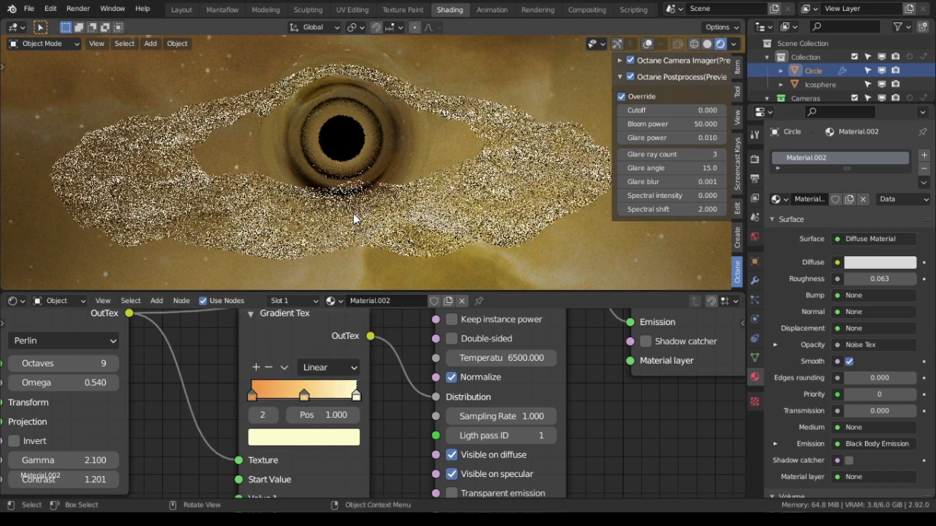
Step: Move the gradient's yellow-orange middle stop to about 0.336 and its orange first stop to about 0.066
drag(306, 395, 288, 391)
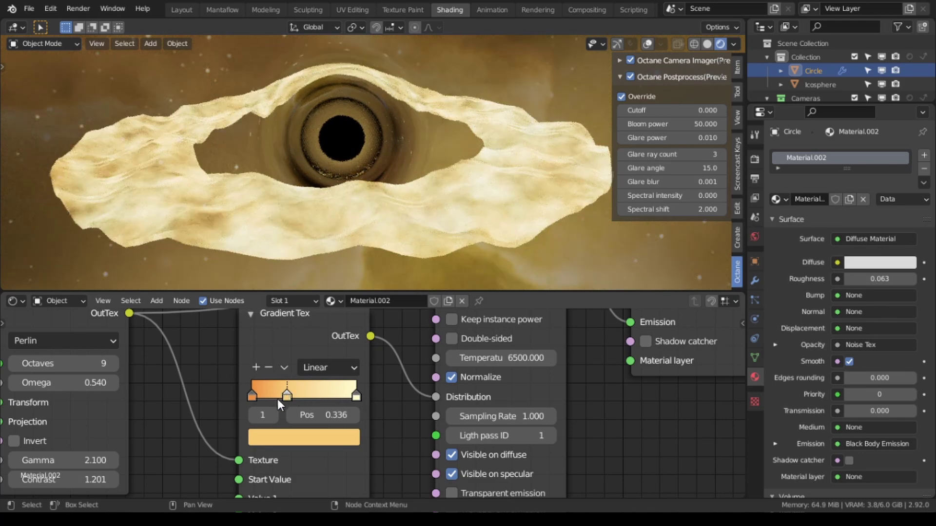
drag(256, 397, 260, 394)
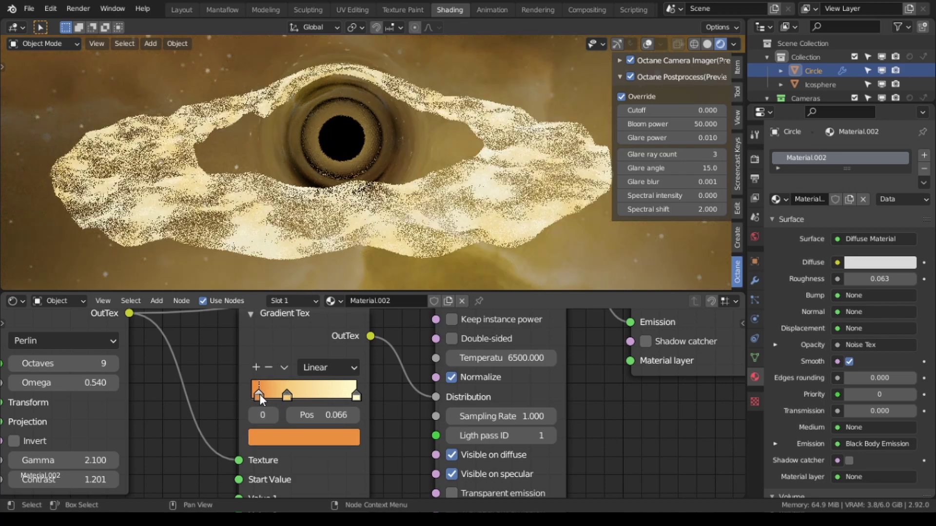
middle_drag(388, 209, 390, 234)
scroll(390, 238, down, 2)
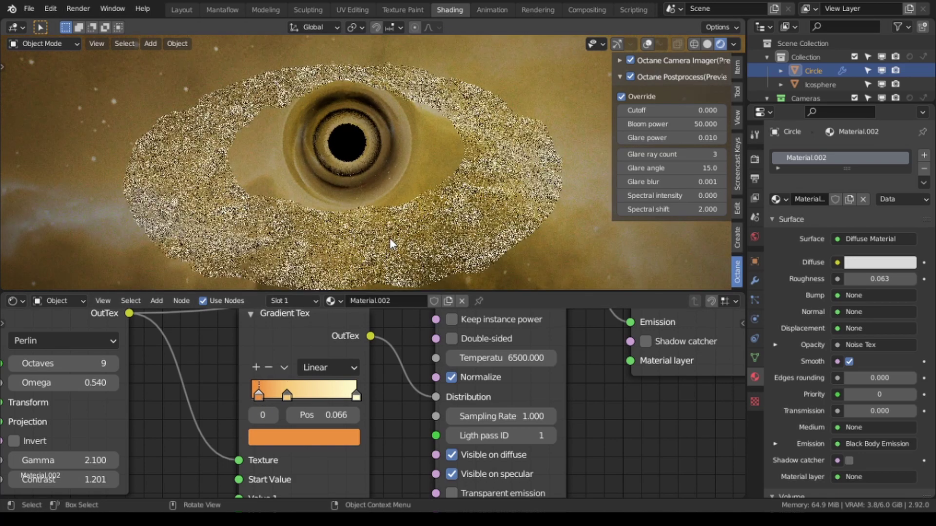
middle_drag(520, 235, 513, 201)
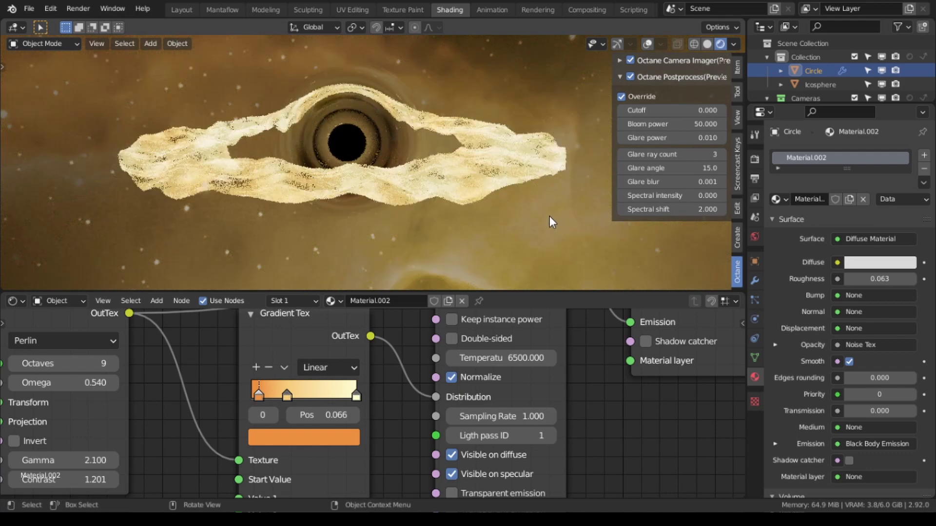
Step: Undo the last world texture change so the environment uses 8k_stars_milky_way.jpg
click(755, 236)
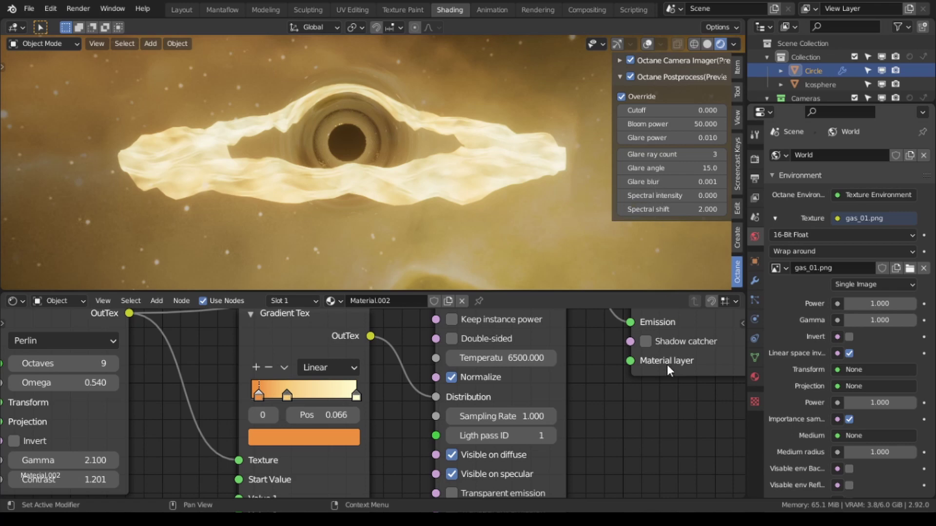
key(ctrl+z)
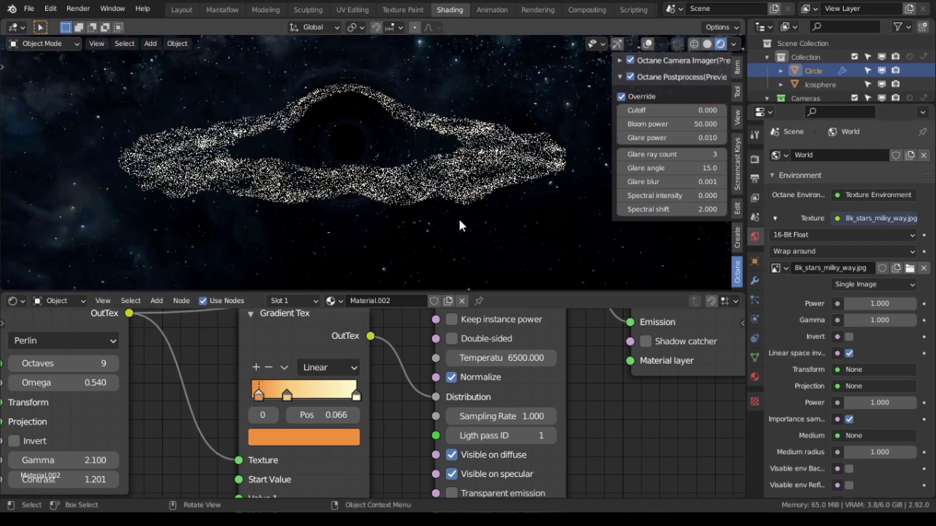
Step: Hide the viewport sidebar and examine the black hole against the star background from several angles and distances
middle_drag(436, 216, 376, 177)
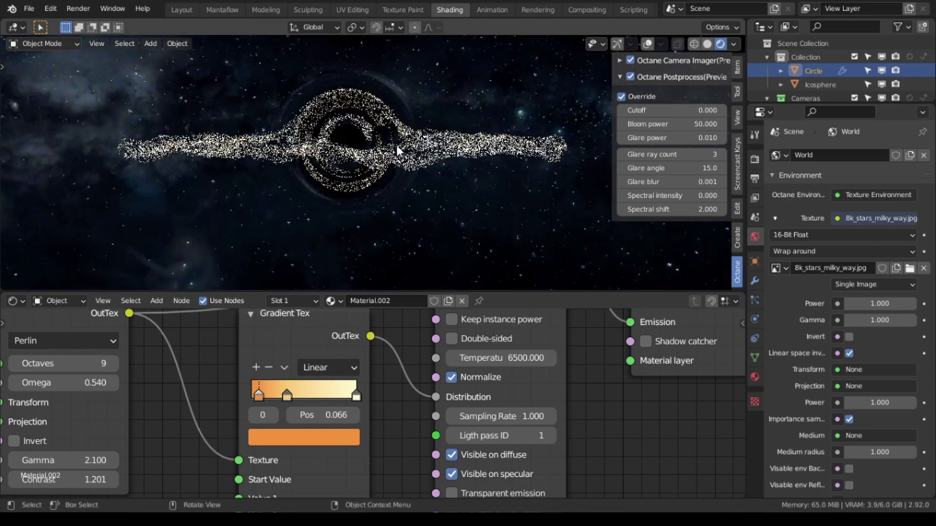
middle_drag(351, 119, 344, 95)
scroll(356, 126, down, 4)
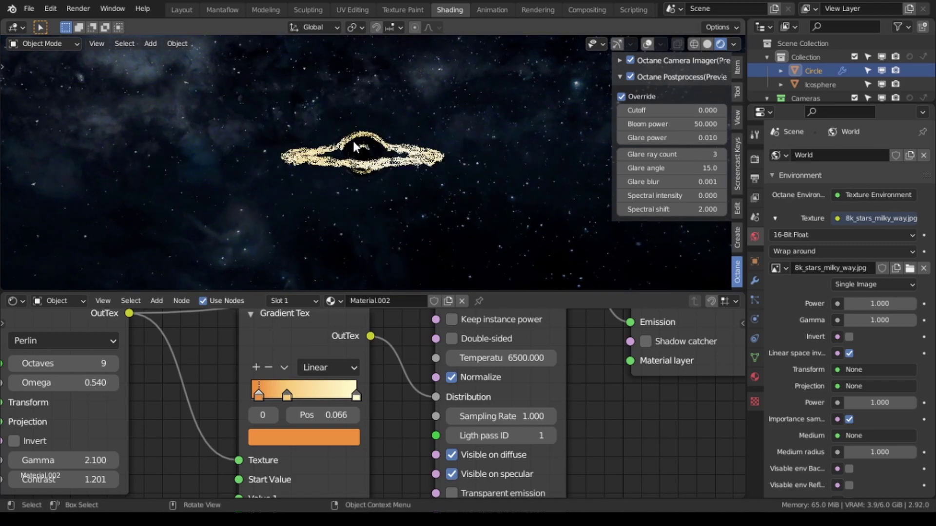
middle_drag(352, 141, 419, 168)
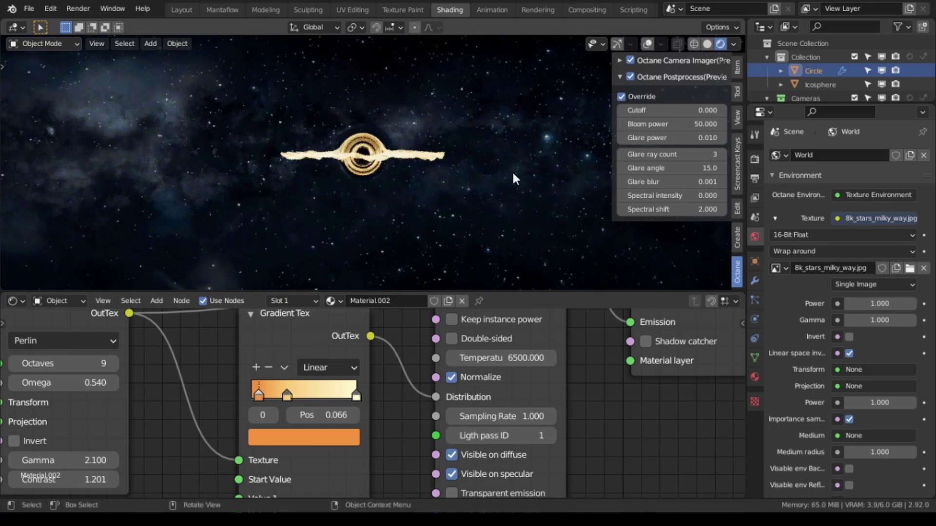
key(n)
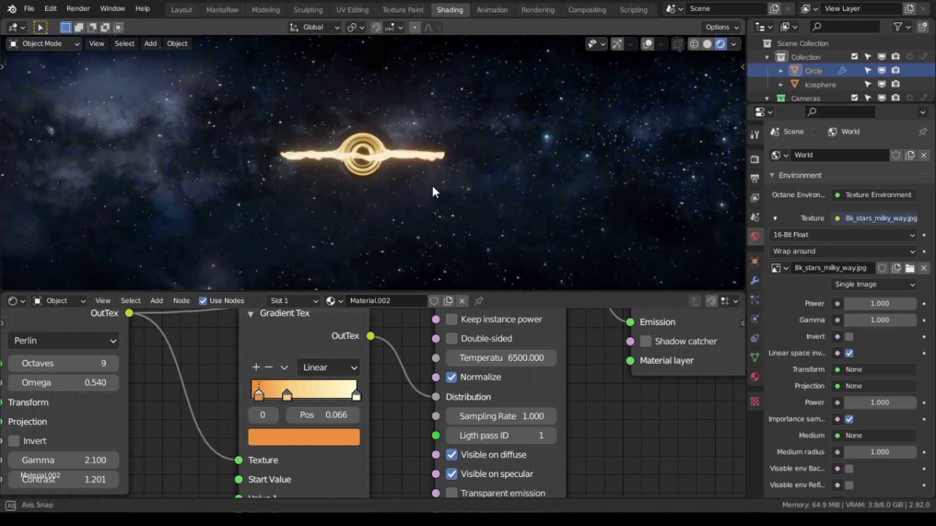
middle_drag(433, 186, 376, 159)
scroll(373, 168, up, 2)
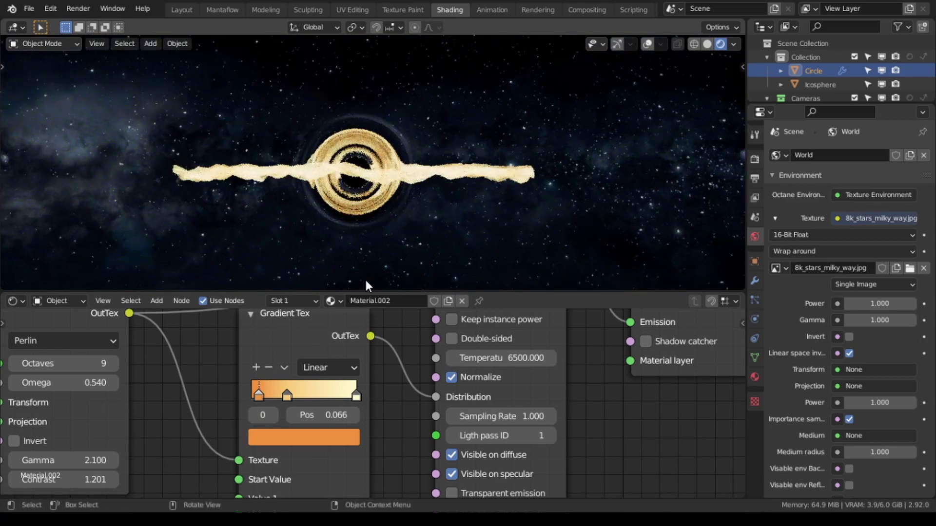
Step: In the icosphere material's gradient, shift the gray stop slightly toward the end and set the neighboring white stop to about 0.738
click(370, 203)
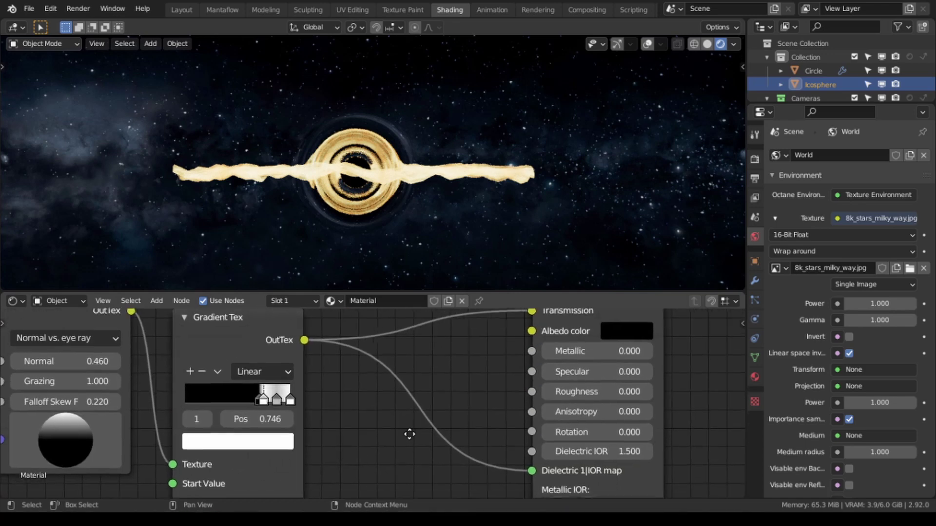
scroll(343, 397, up, 2)
scroll(344, 397, up, 4)
middle_drag(341, 396, 479, 380)
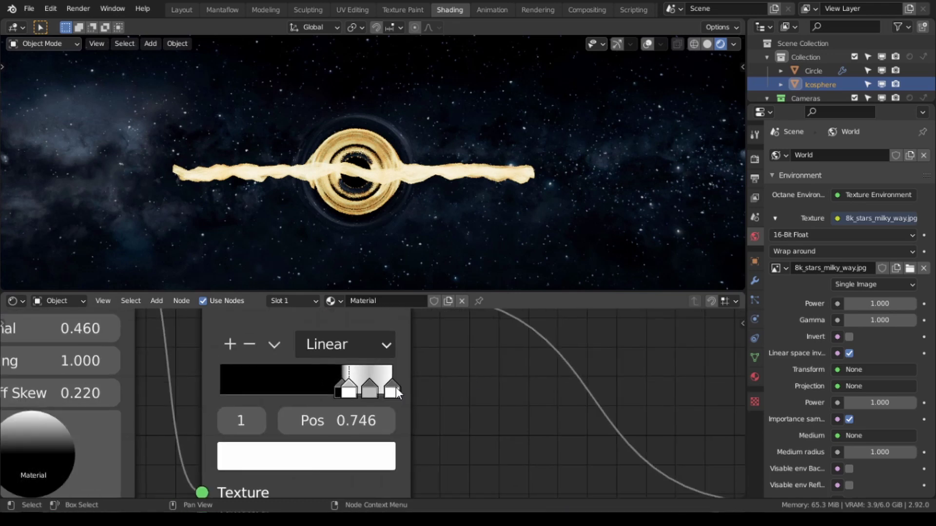
drag(373, 389, 346, 382)
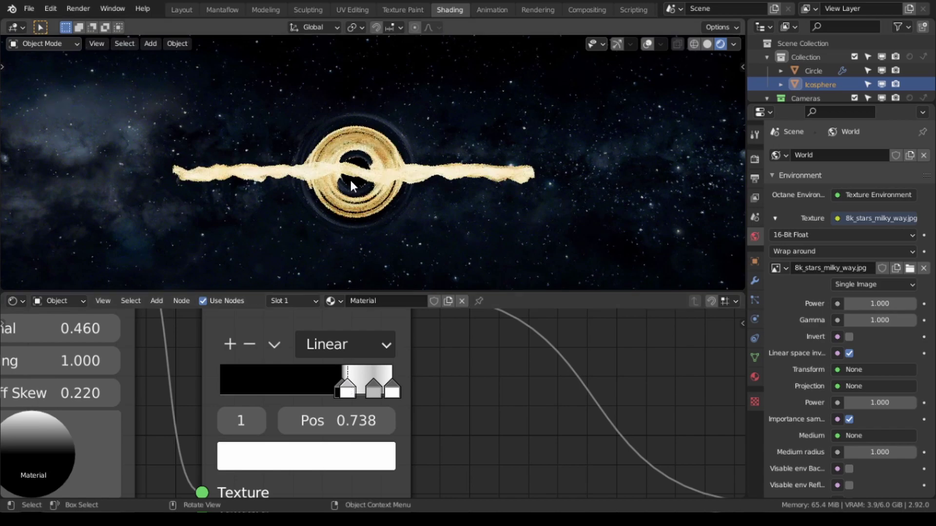
Step: Examine the lensed ring from higher angles, then select the ring and review its Black Body Emission node connections
middle_drag(349, 177, 343, 213)
scroll(362, 194, up, 4)
scroll(361, 194, down, 4)
click(484, 186)
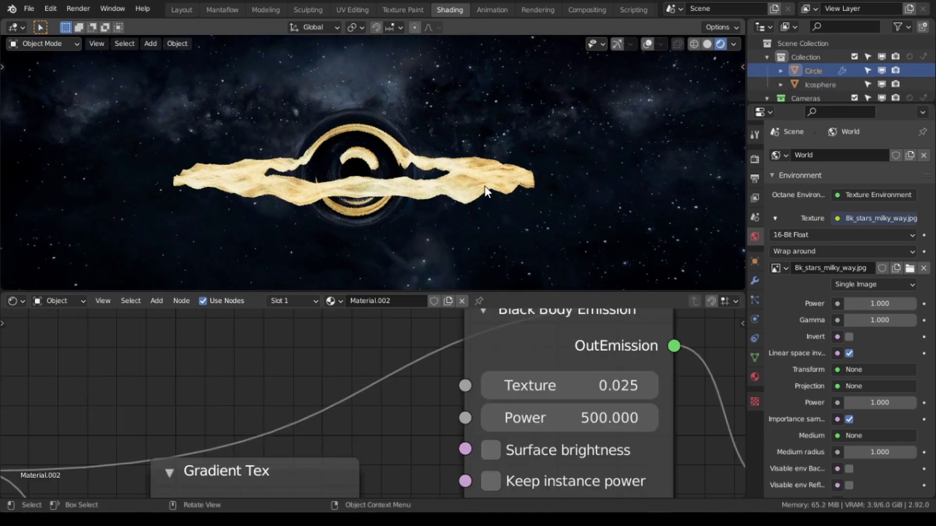
mouse_move(463, 209)
middle_down()
mouse_move(452, 205)
mouse_move(478, 215)
mouse_move(457, 218)
mouse_move(478, 234)
mouse_move(479, 206)
middle_up()
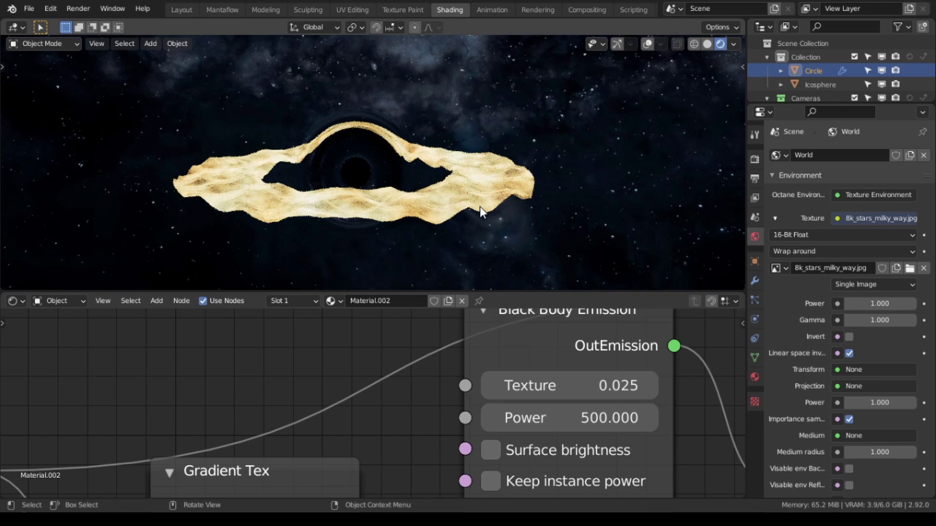
scroll(442, 356, down, 3)
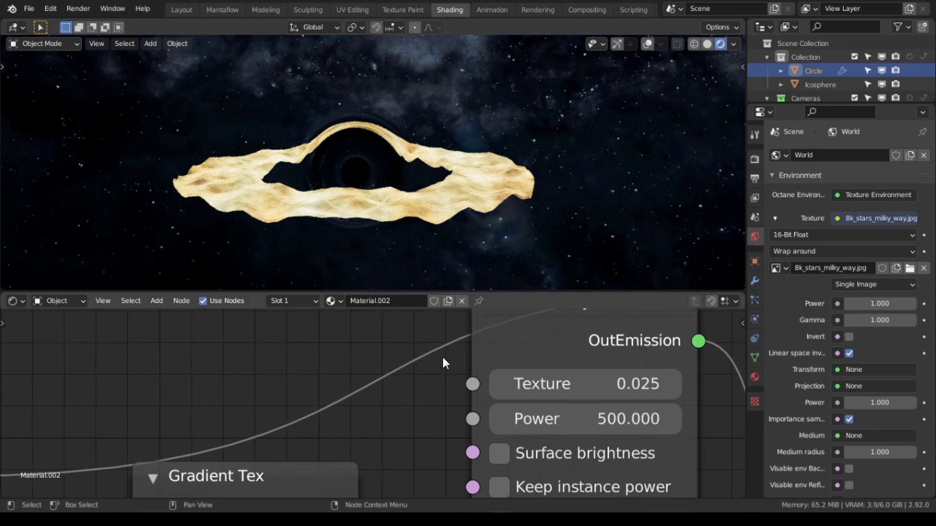
middle_drag(443, 357, 386, 374)
Step: Open the recent file RGBE.blend without saving the current scene
click(29, 9)
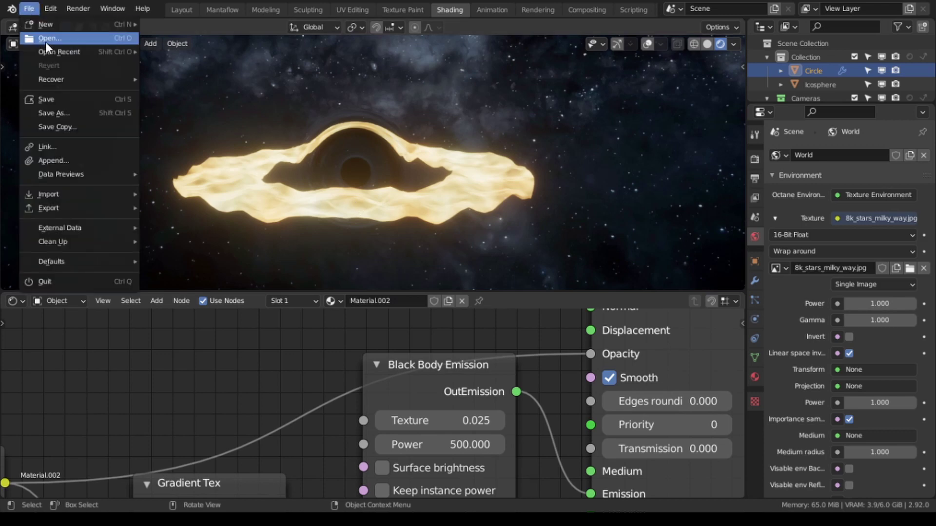
mouse_move(69, 52)
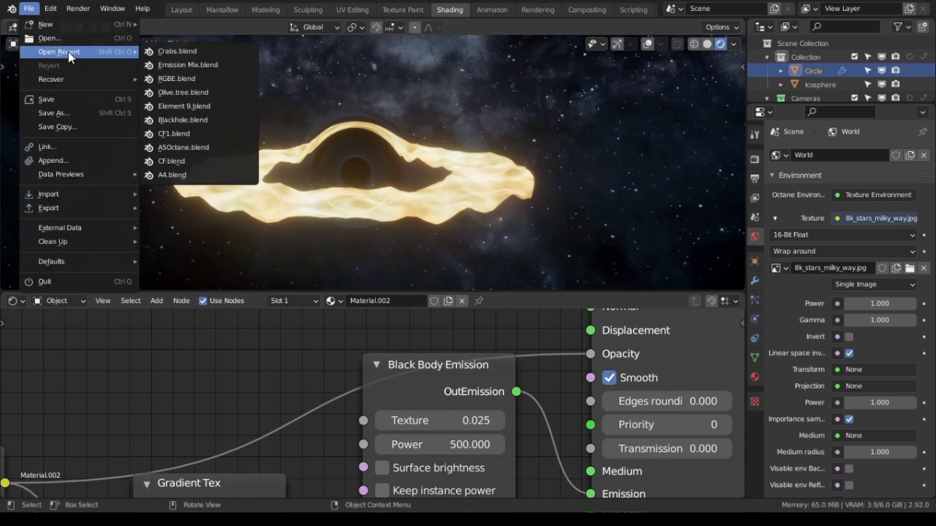
click(186, 77)
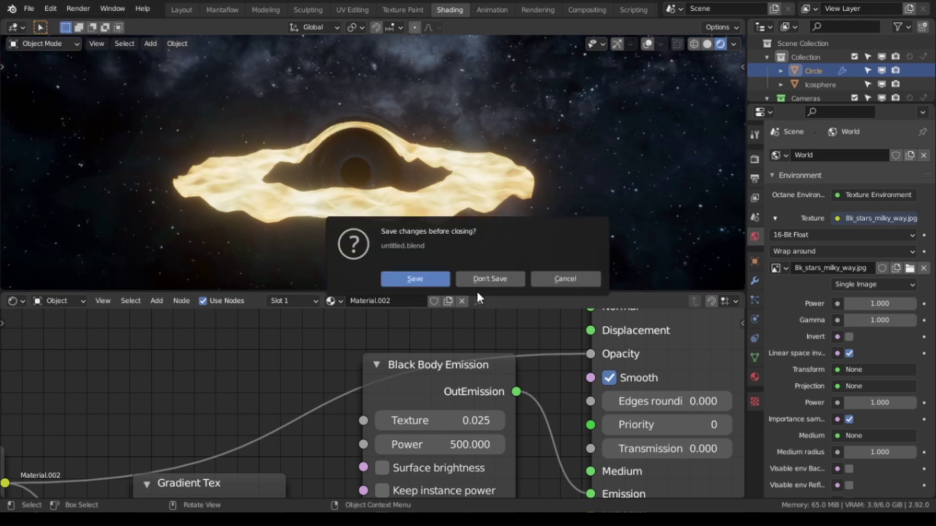
click(490, 278)
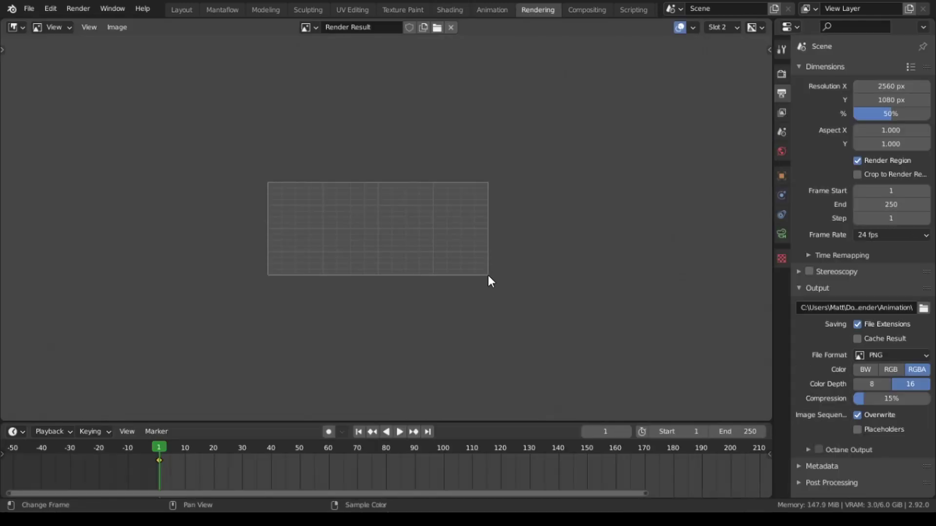
Step: Show the opened scene in the Shading workspace with rendered preview and examine the black hole and its center up close
click(495, 9)
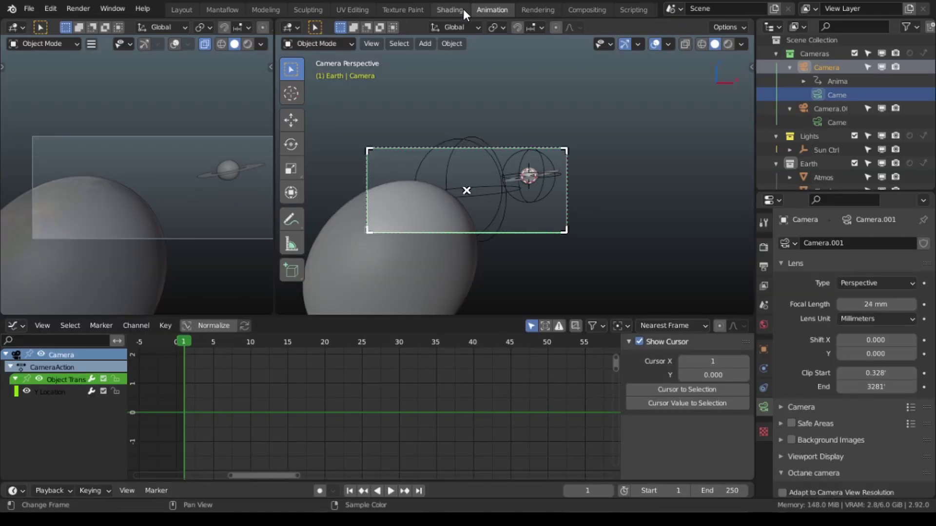
click(445, 7)
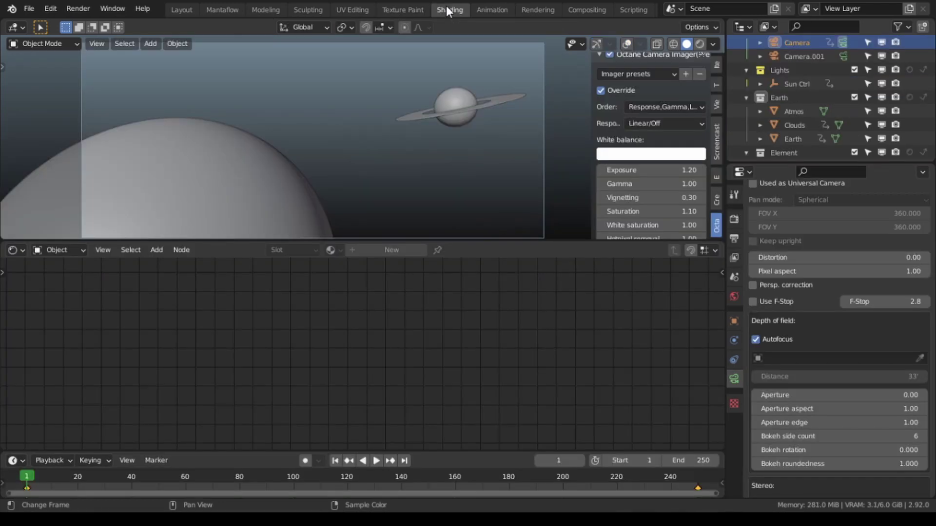
click(700, 44)
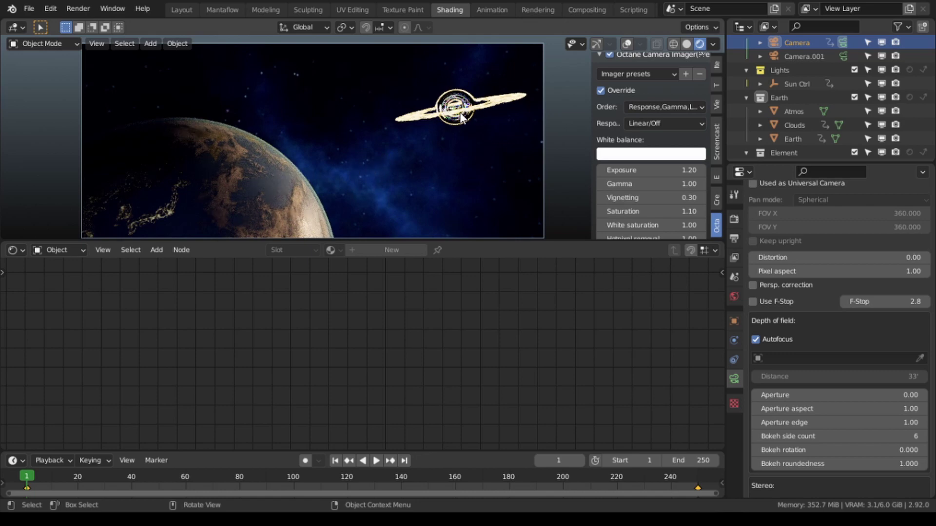
scroll(460, 119, up, 3)
shift+middle_drag(469, 109, 361, 141)
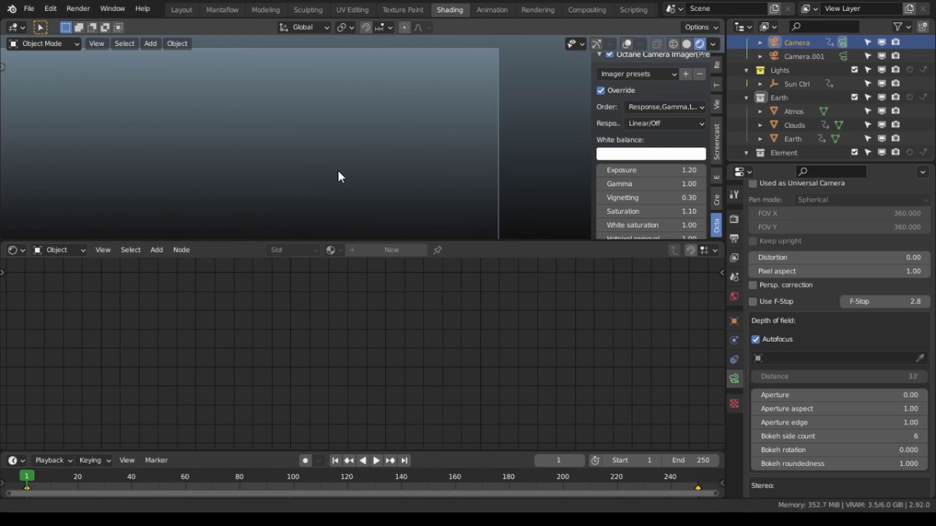
scroll(339, 171, up, 2)
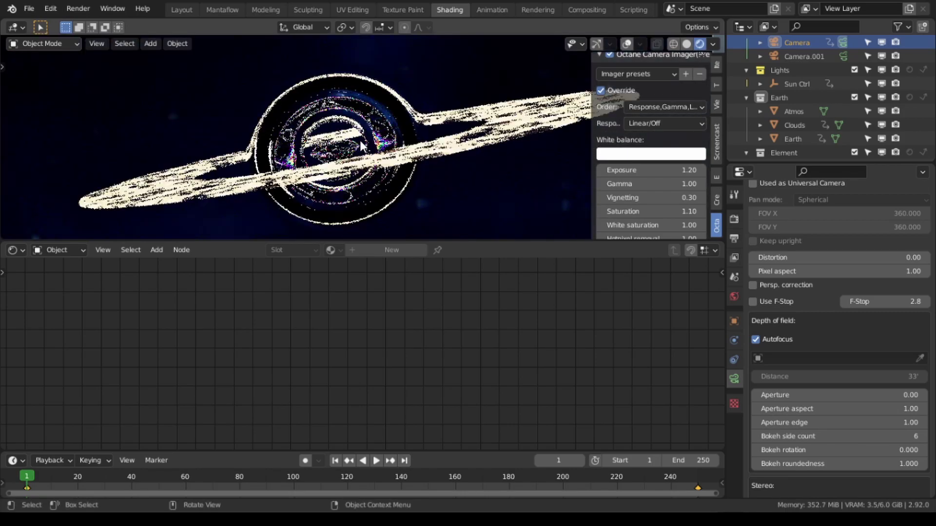
scroll(350, 151, up, 2)
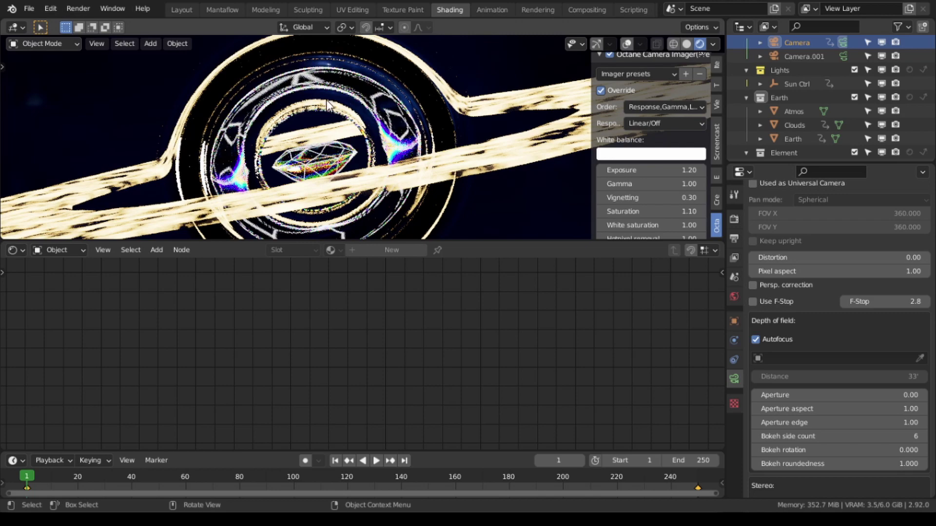
Step: Select the black hole sphere and examine the Falloff, Gradient and Universal Material nodes of its Event material
scroll(326, 100, down, 4)
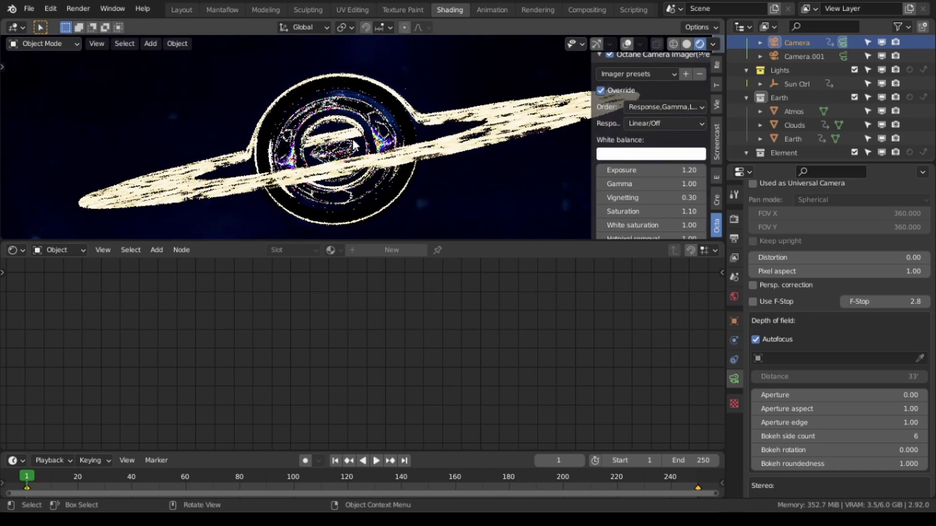
scroll(353, 140, up, 1)
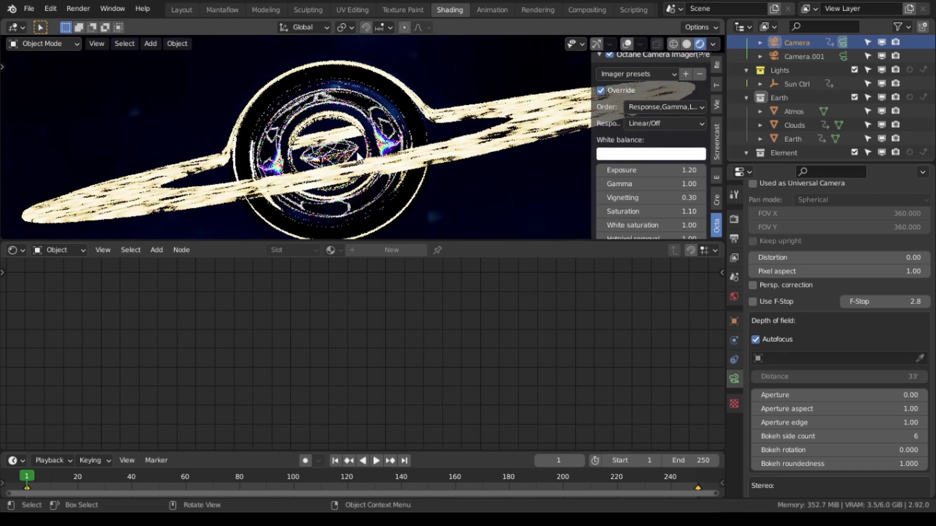
click(358, 155)
scroll(398, 337, up, 3)
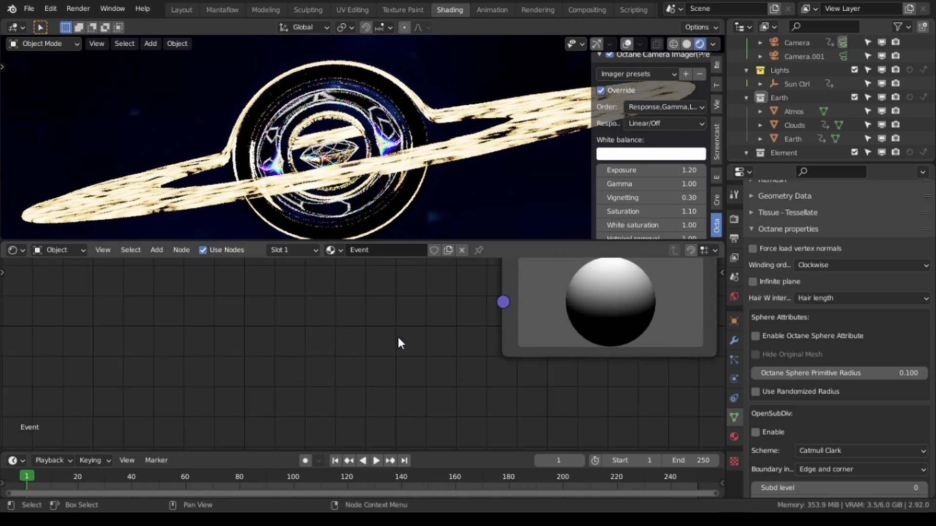
scroll(398, 337, down, 10)
middle_drag(397, 338, 315, 373)
middle_drag(434, 323, 273, 360)
scroll(439, 343, down, 3)
middle_drag(463, 335, 397, 354)
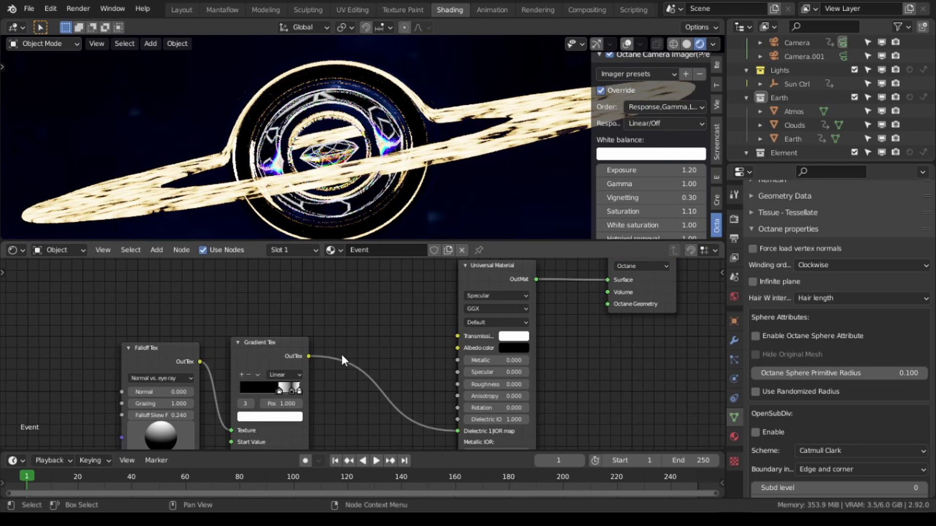
Step: Try feeding the Gradient Tex output into the Universal Material's Transmission, then remove that connection
drag(311, 356, 461, 337)
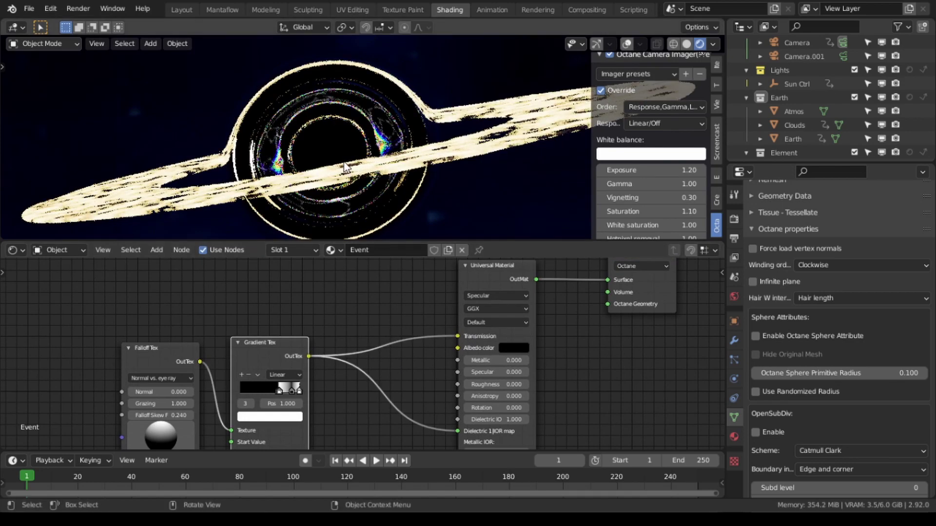
scroll(343, 159, up, 3)
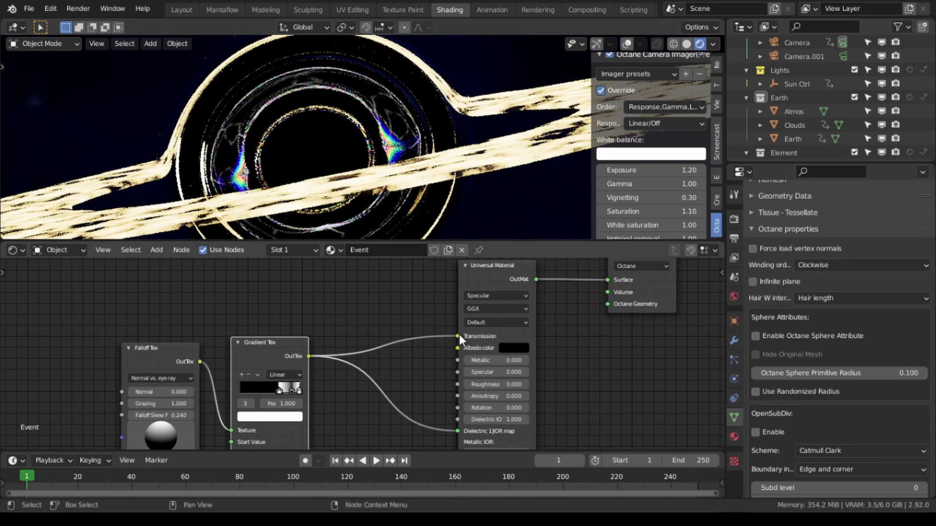
drag(457, 336, 424, 336)
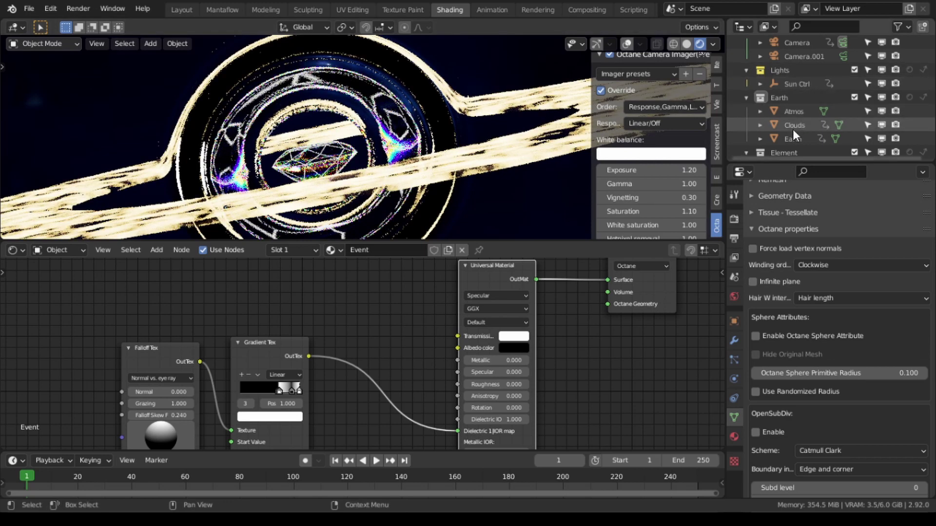
Step: Show the viewport overlays and gizmos and examine the black hole sphere and its ring in solid shading
click(629, 43)
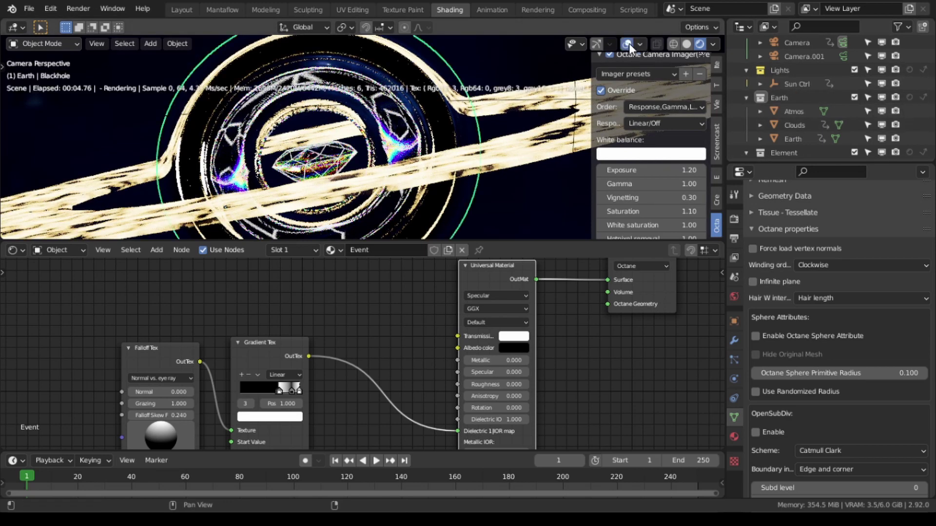
click(597, 42)
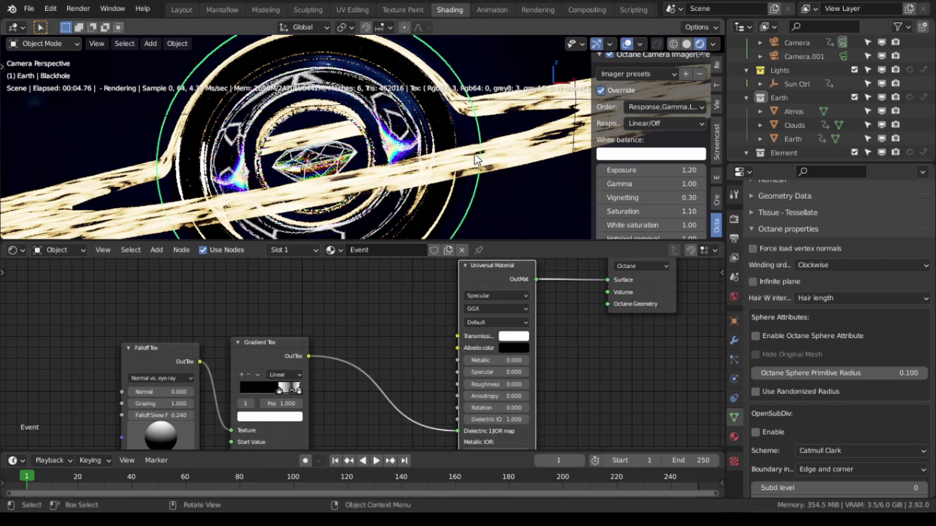
shift+middle_drag(472, 157, 475, 183)
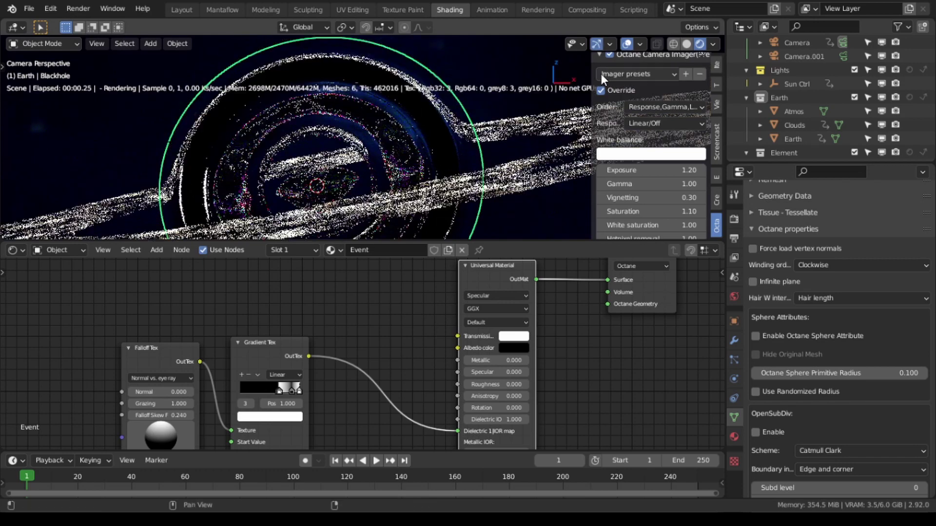
click(685, 43)
scroll(405, 165, up, 1)
scroll(405, 164, down, 2)
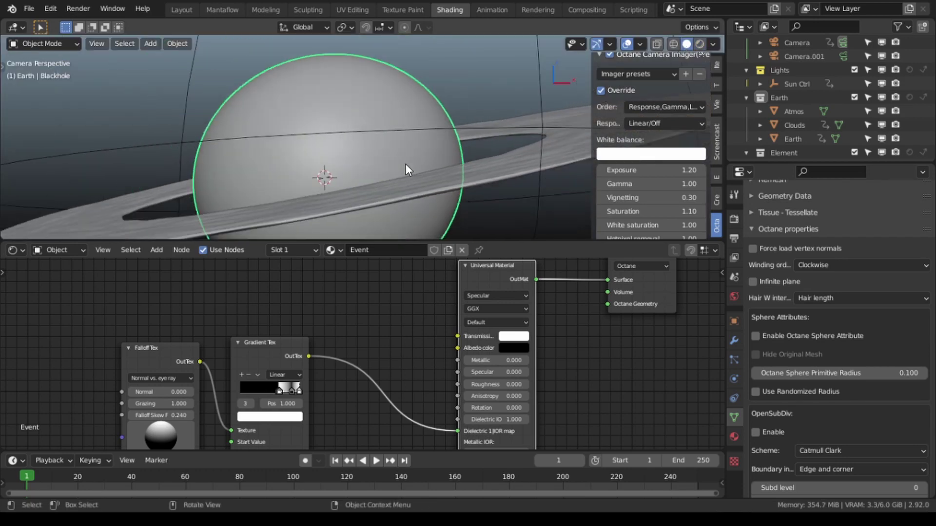
middle_drag(432, 191, 437, 200)
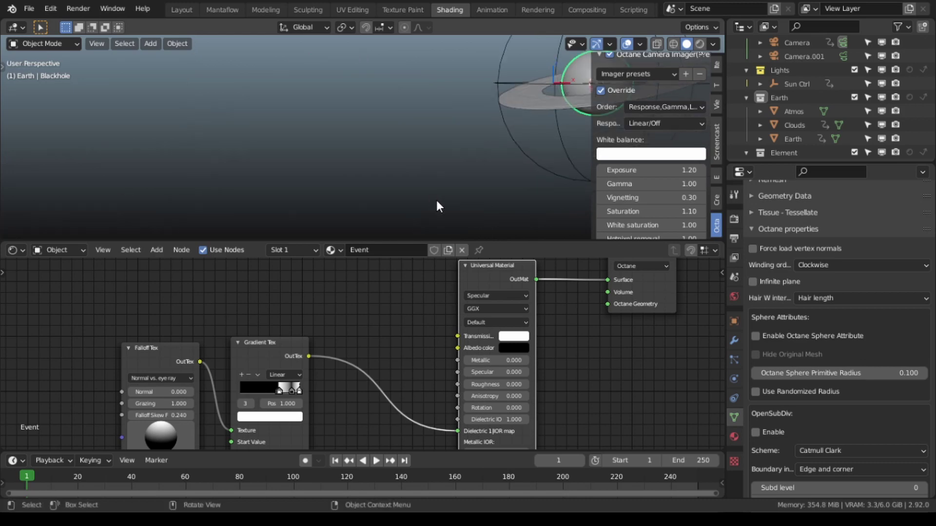
key(KP_Decimal)
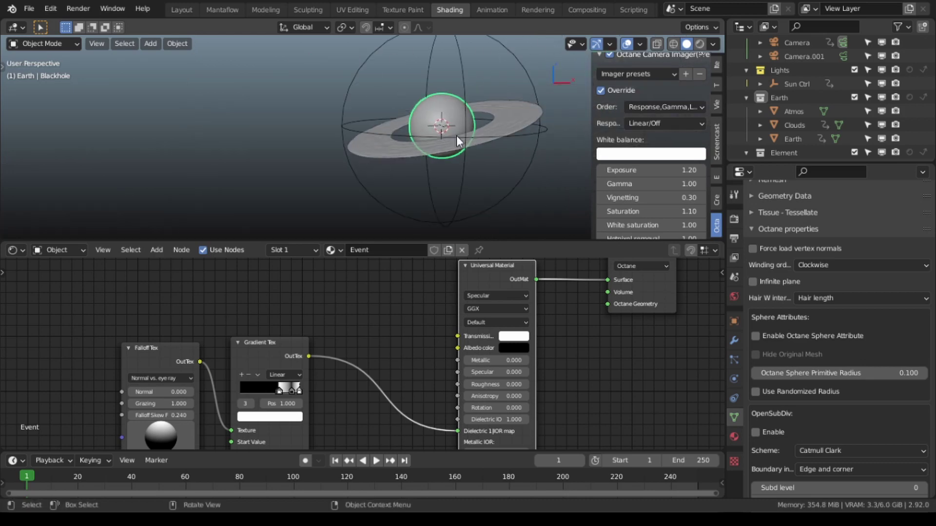
scroll(830, 112, down, 4)
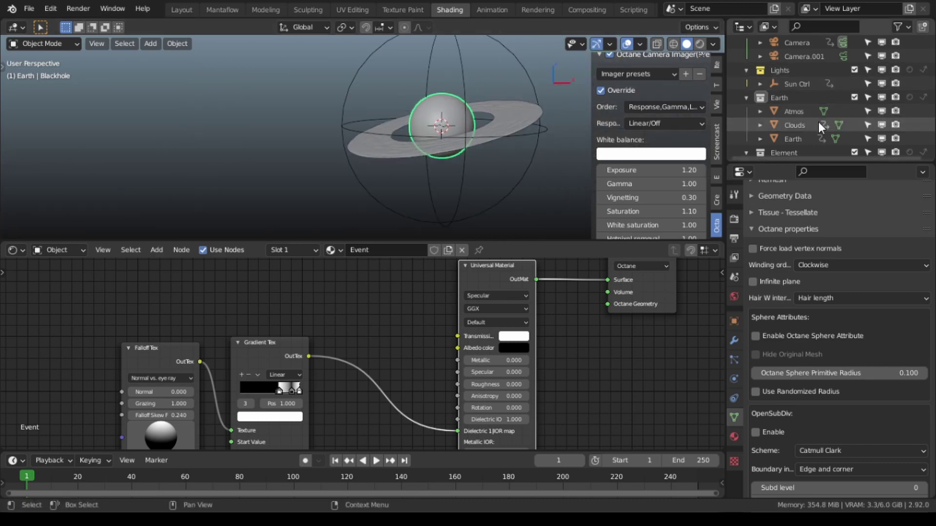
Step: Temporarily hide the Blackhole object in the viewport to examine the gem inside the ring, and unhide it again
click(817, 121)
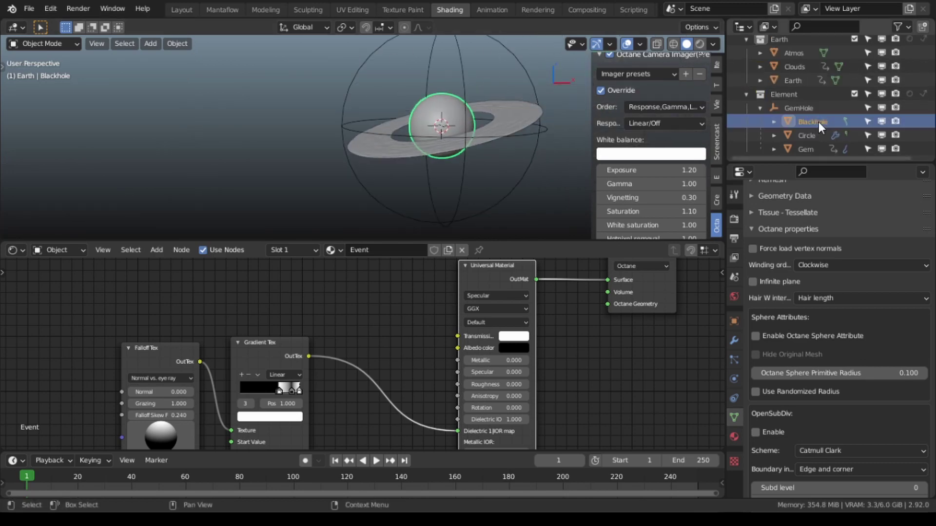
click(880, 121)
scroll(461, 141, up, 6)
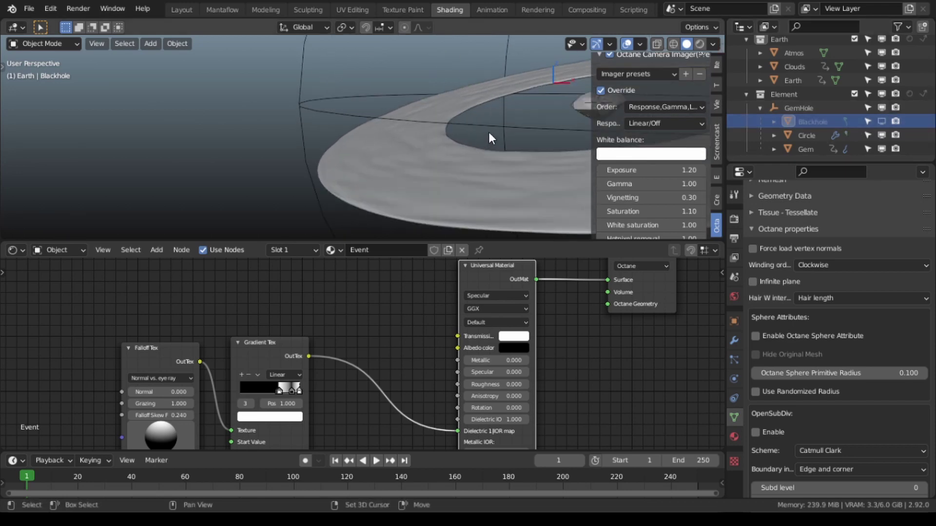
mouse_move(455, 133)
middle_down()
mouse_move(442, 139)
mouse_move(440, 127)
mouse_move(442, 147)
mouse_move(414, 130)
mouse_move(463, 127)
middle_up()
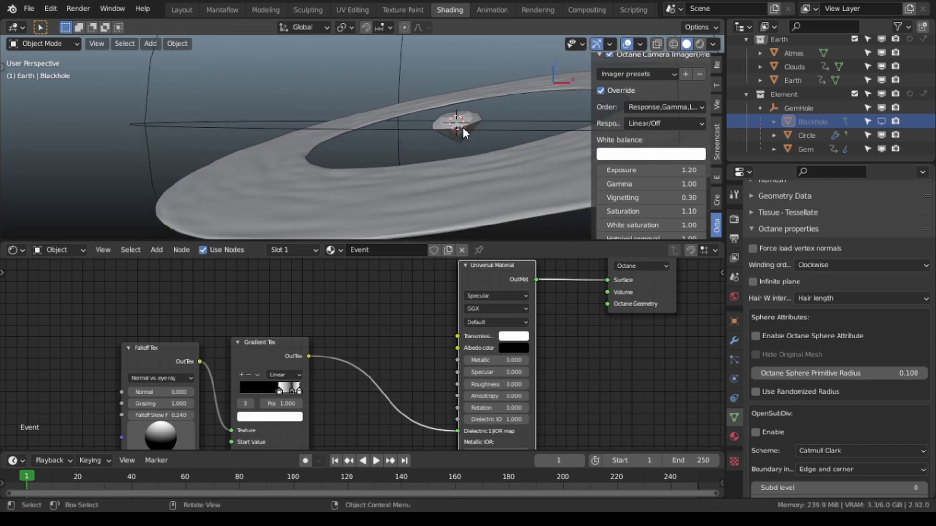
click(882, 121)
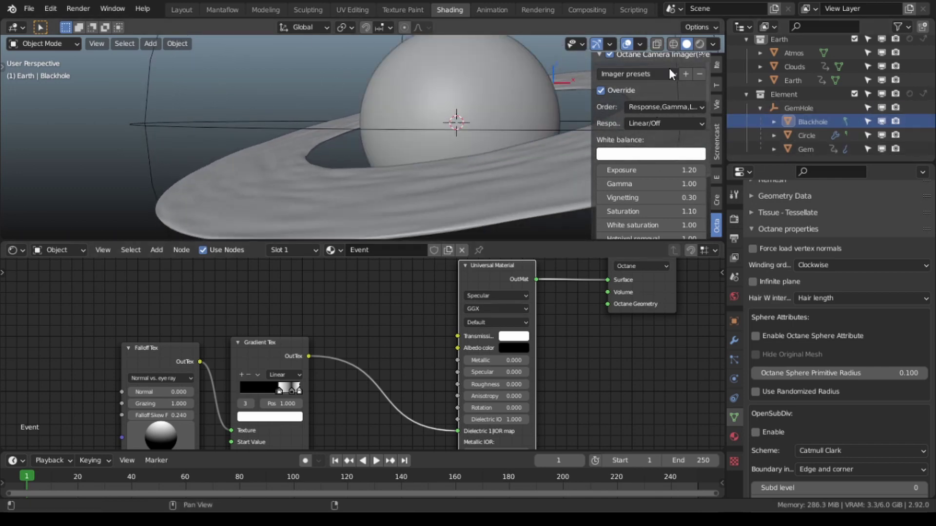
Step: Return the viewport to rendered preview with the overlays and gizmos hidden
click(699, 42)
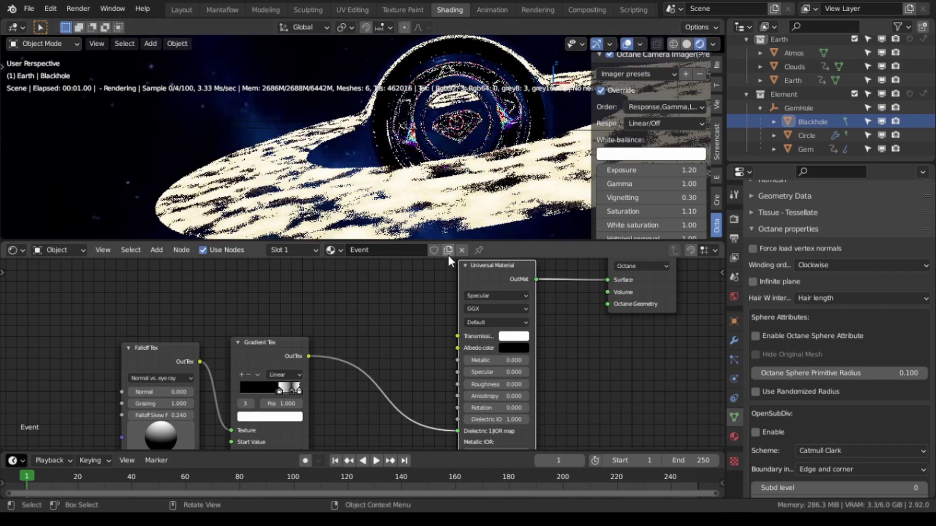
drag(309, 357, 429, 312)
click(626, 43)
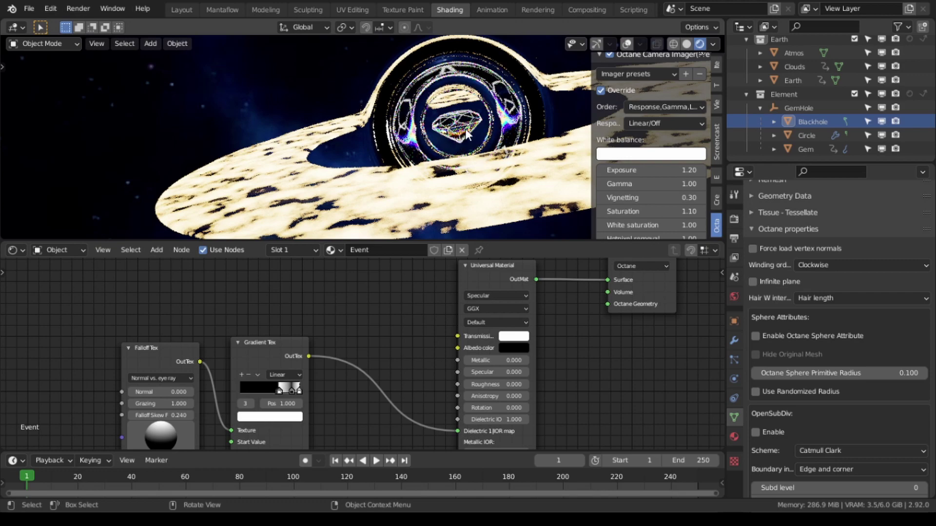
Step: Examine the rendered black hole from a distance and up close, then show the full camera view including Earth
middle_drag(463, 158, 398, 163)
scroll(397, 164, down, 6)
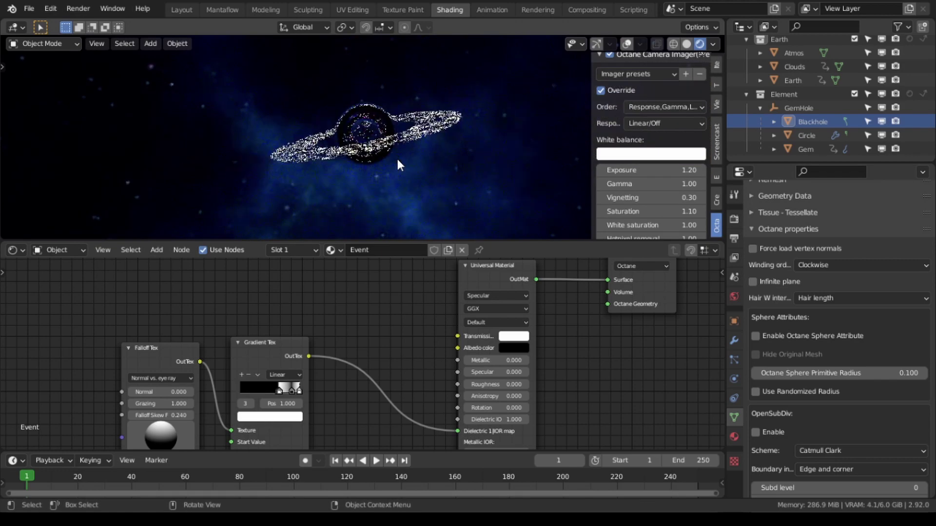
key(grave)
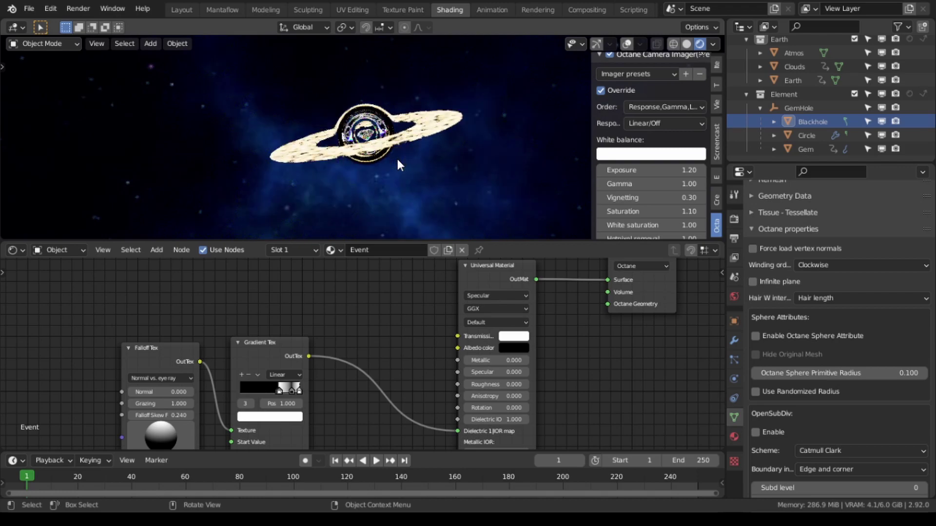
key(grave)
click(362, 173)
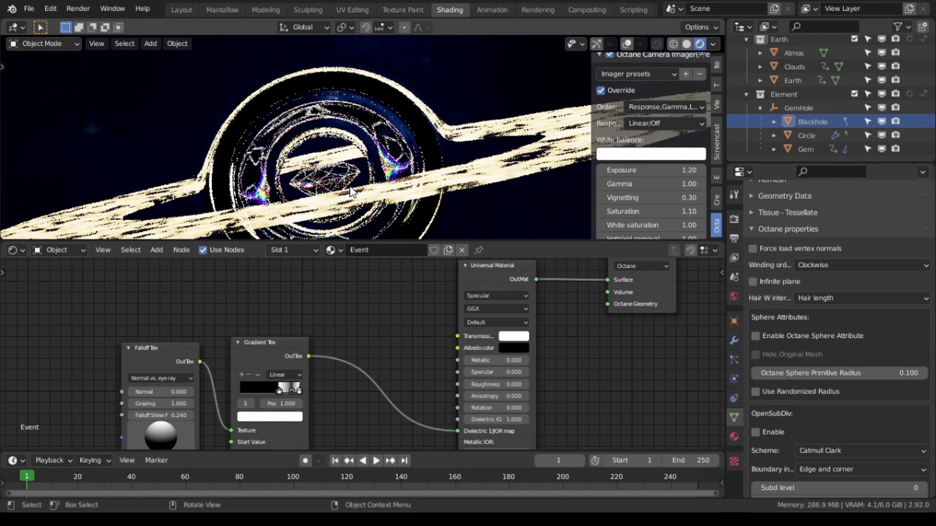
key(KP_0)
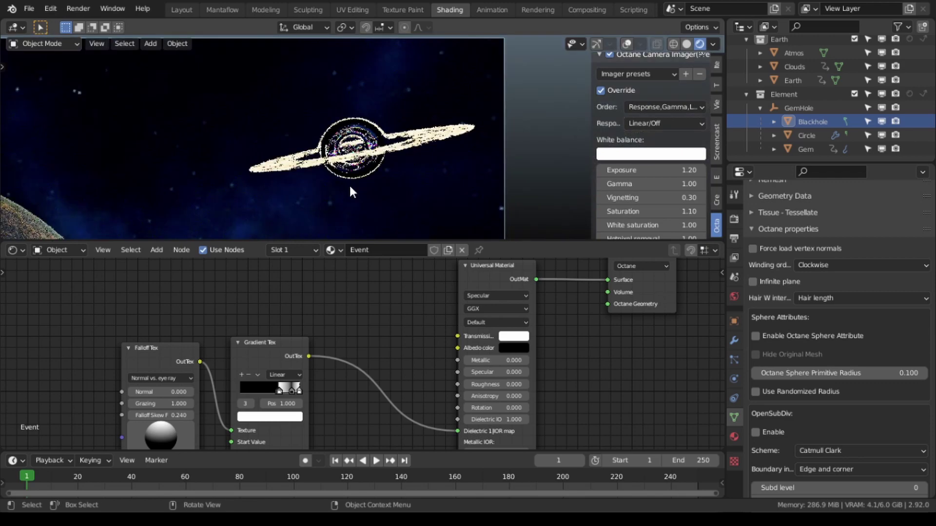
shift+middle_drag(343, 182, 406, 135)
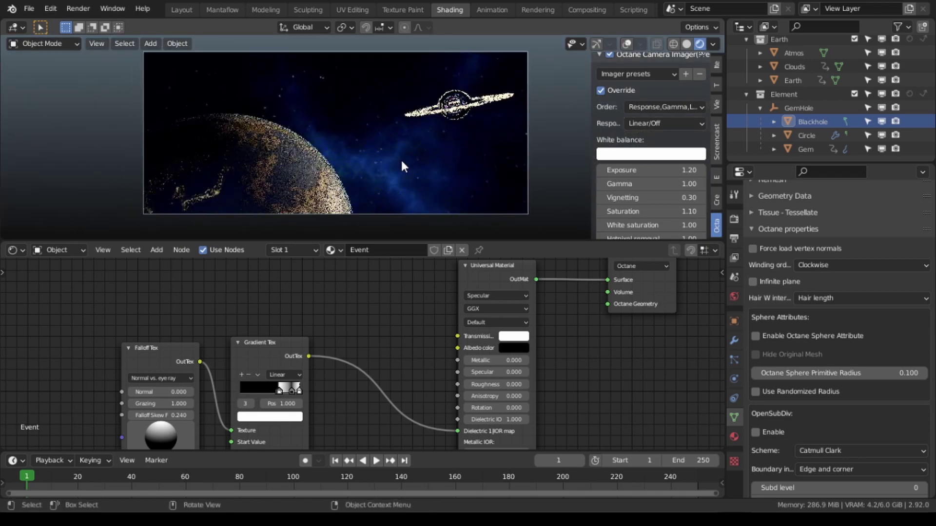
shift+middle_drag(405, 161, 396, 166)
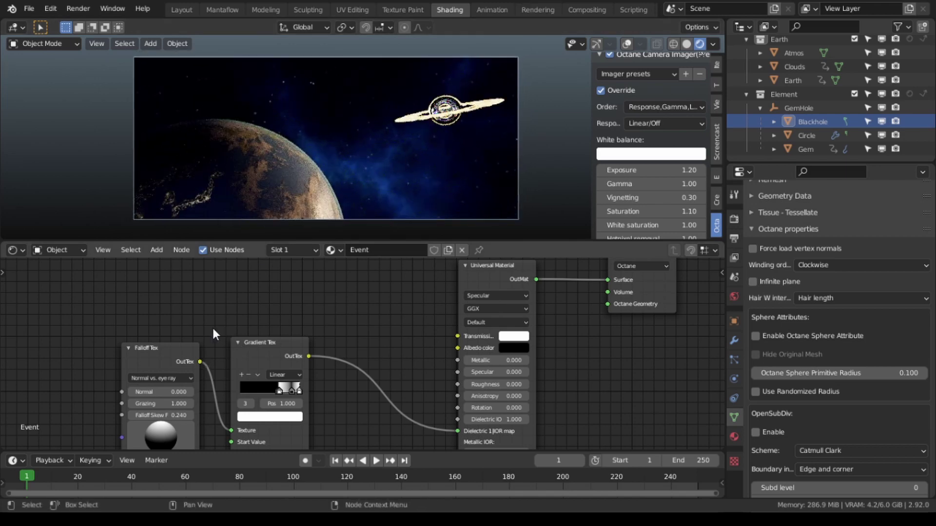
Step: Play and scrub the animation between about frames 81 and 243 to examine the changing light on Earth beside the black hole
key(space)
drag(31, 475, 543, 465)
key(space)
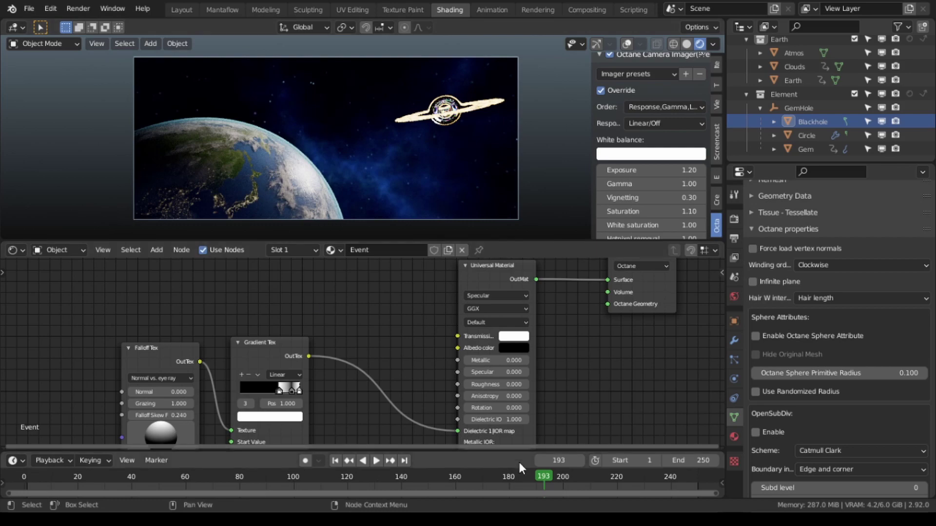
drag(538, 475, 244, 480)
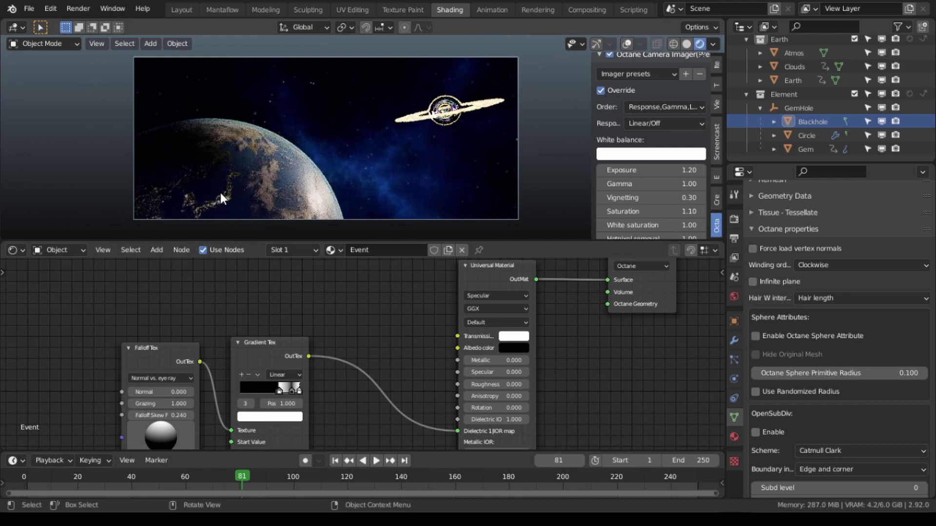
click(376, 460)
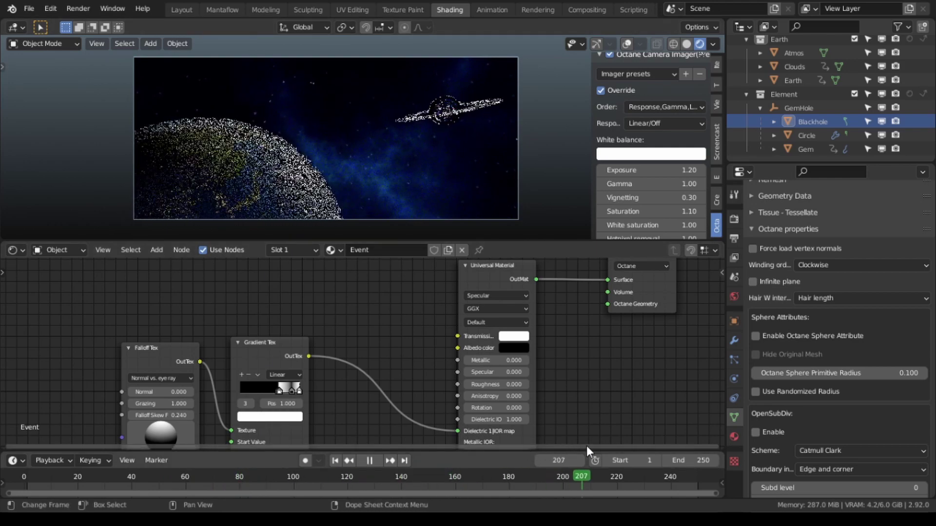
key(space)
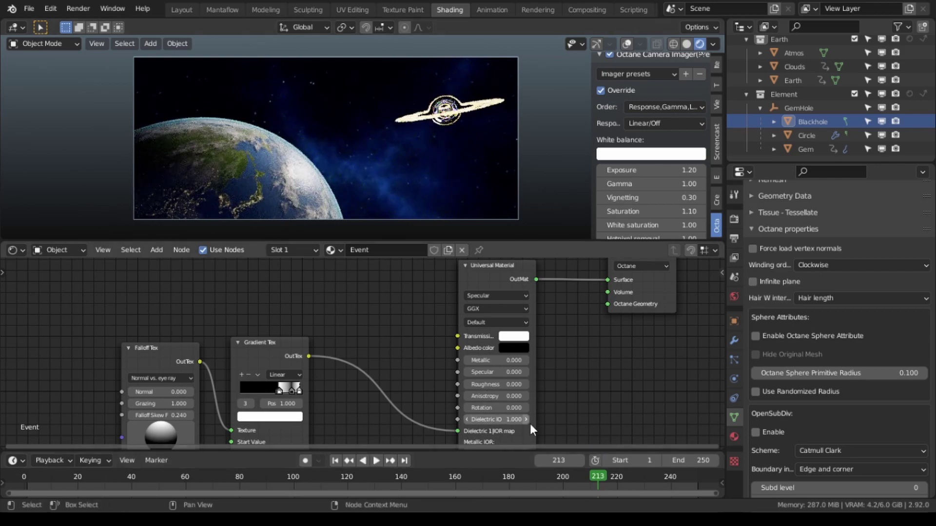
key(space)
drag(599, 478, 703, 475)
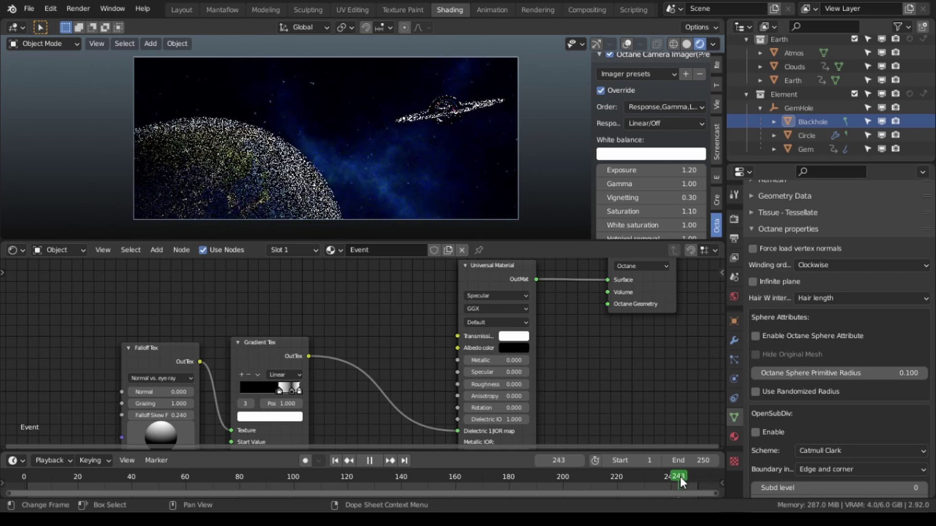